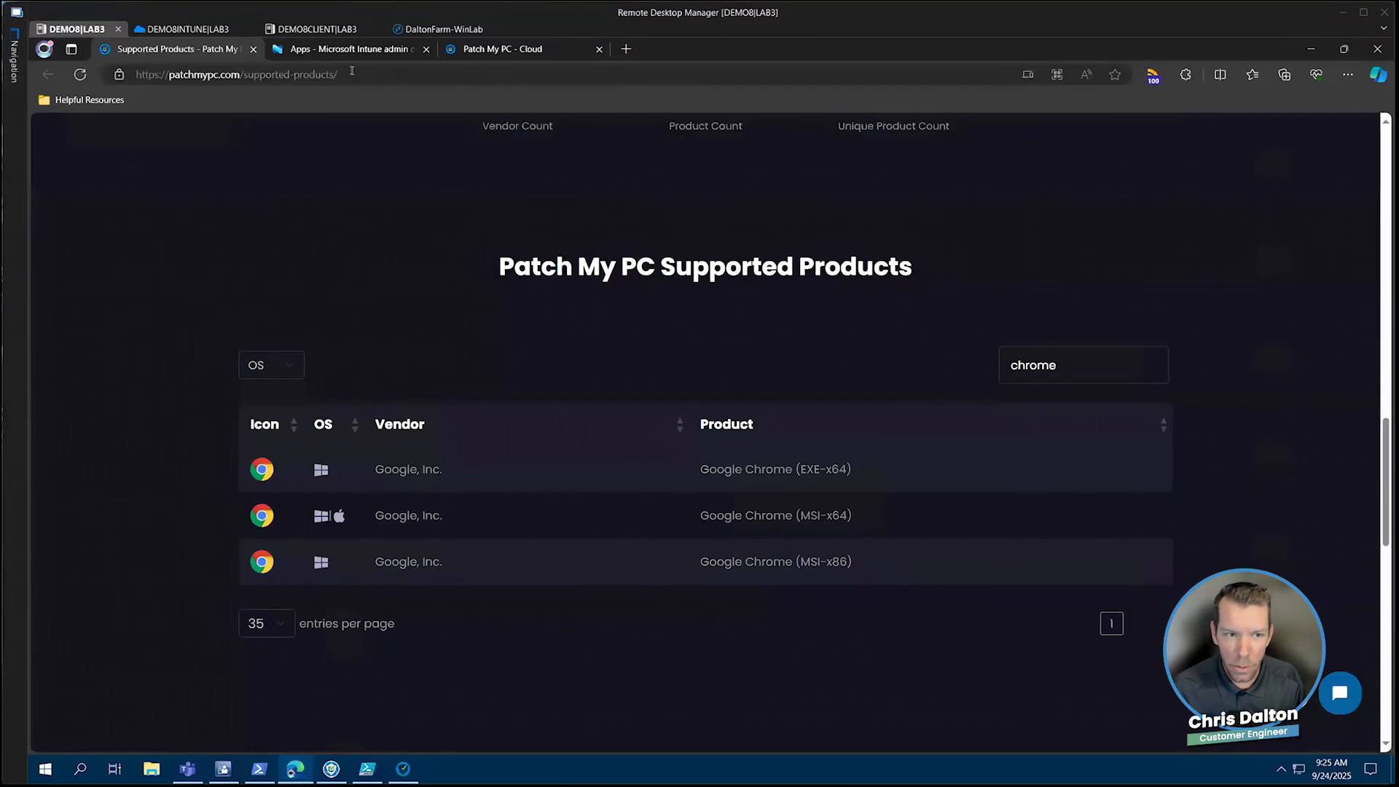
Switch to Patch My PC Cloud, search the App Catalog for chrome, and start a Windows deployment of Google Chrome
key(ctrl+Tab)
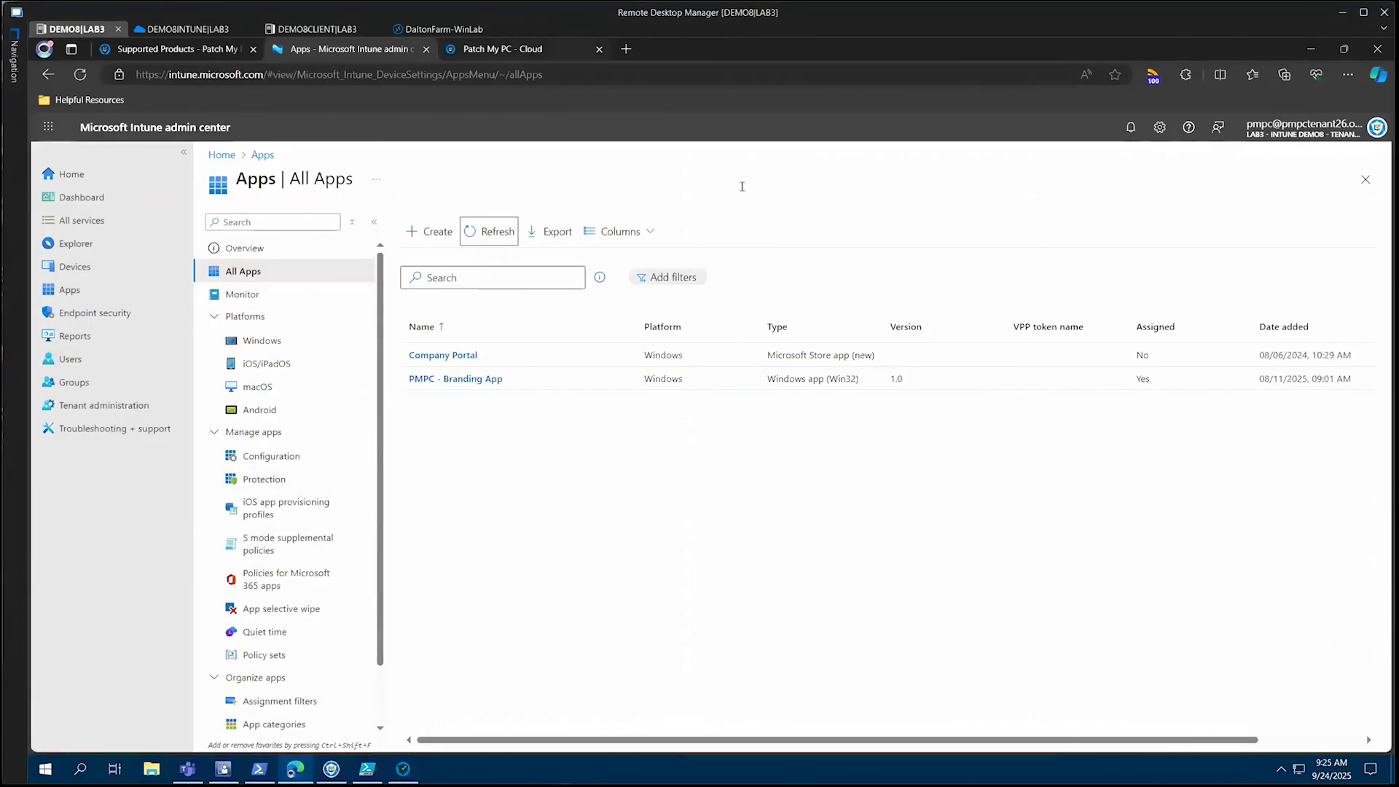
click(494, 52)
click(742, 187)
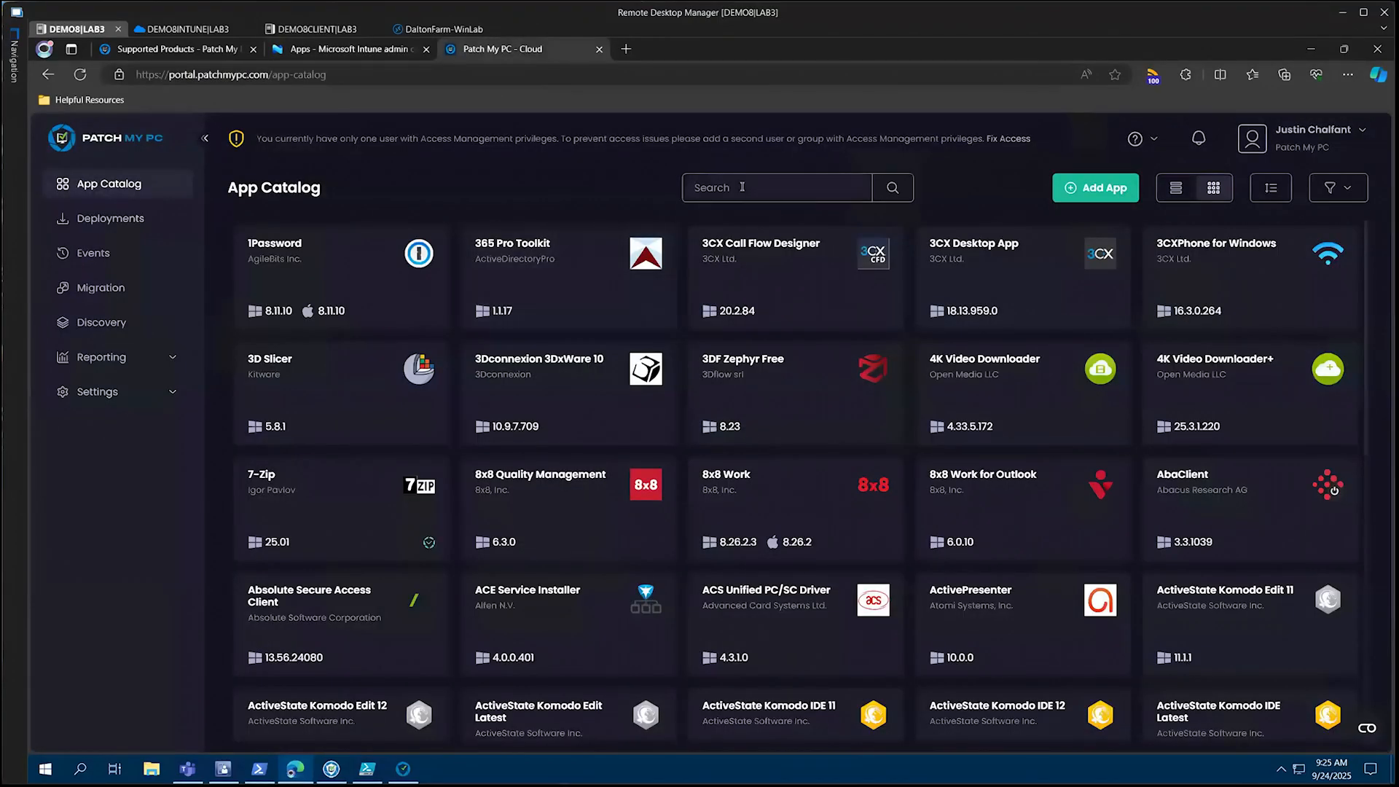
text(chome)
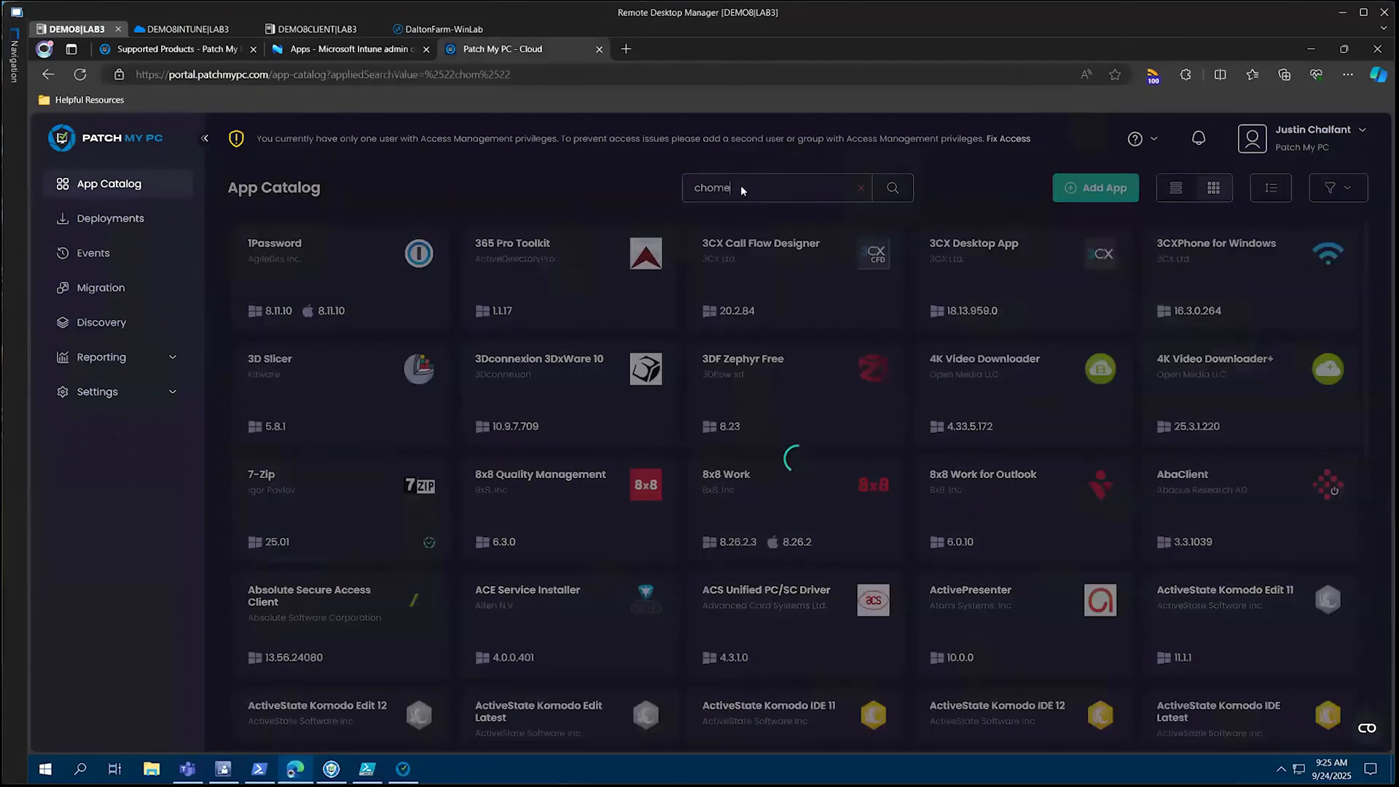
key(BackSpace)
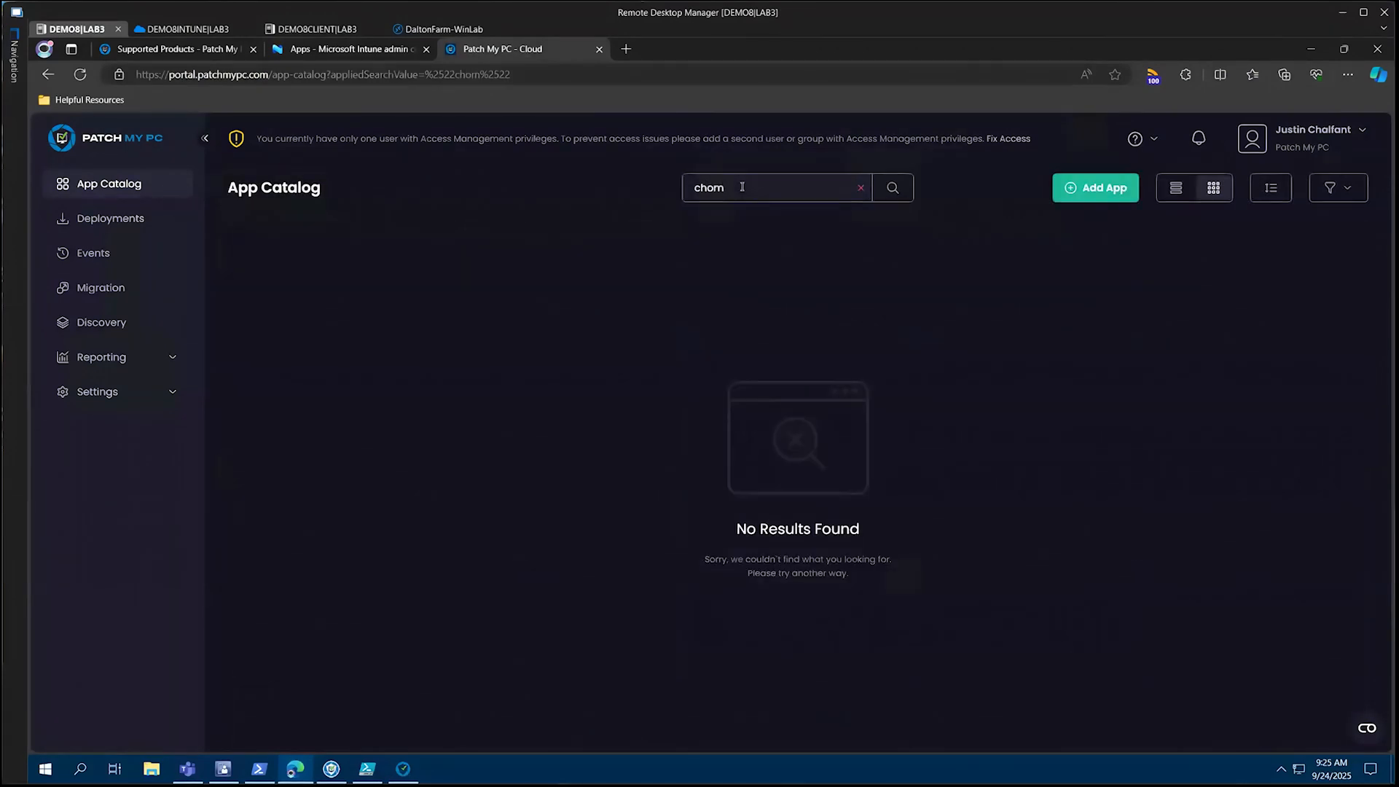
text(rome)
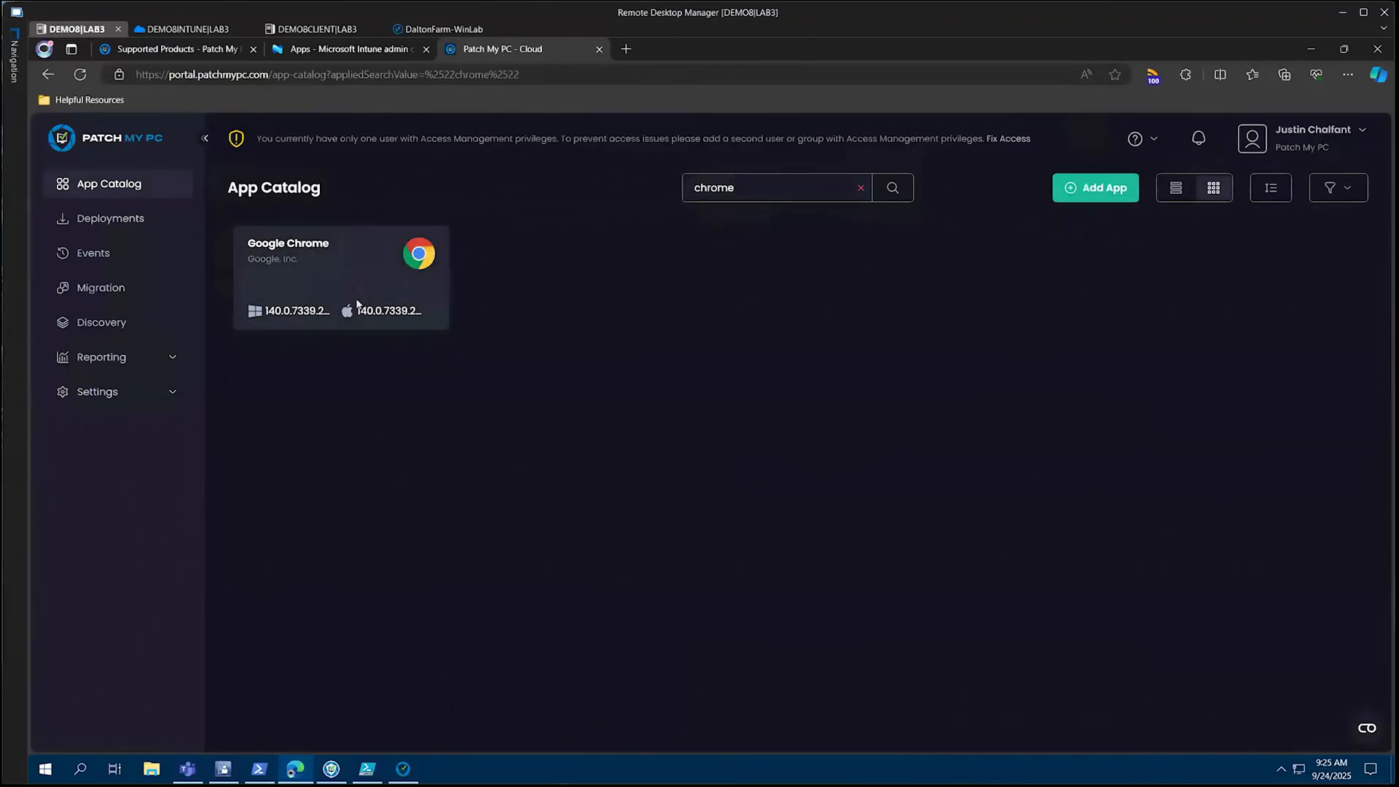
click(353, 303)
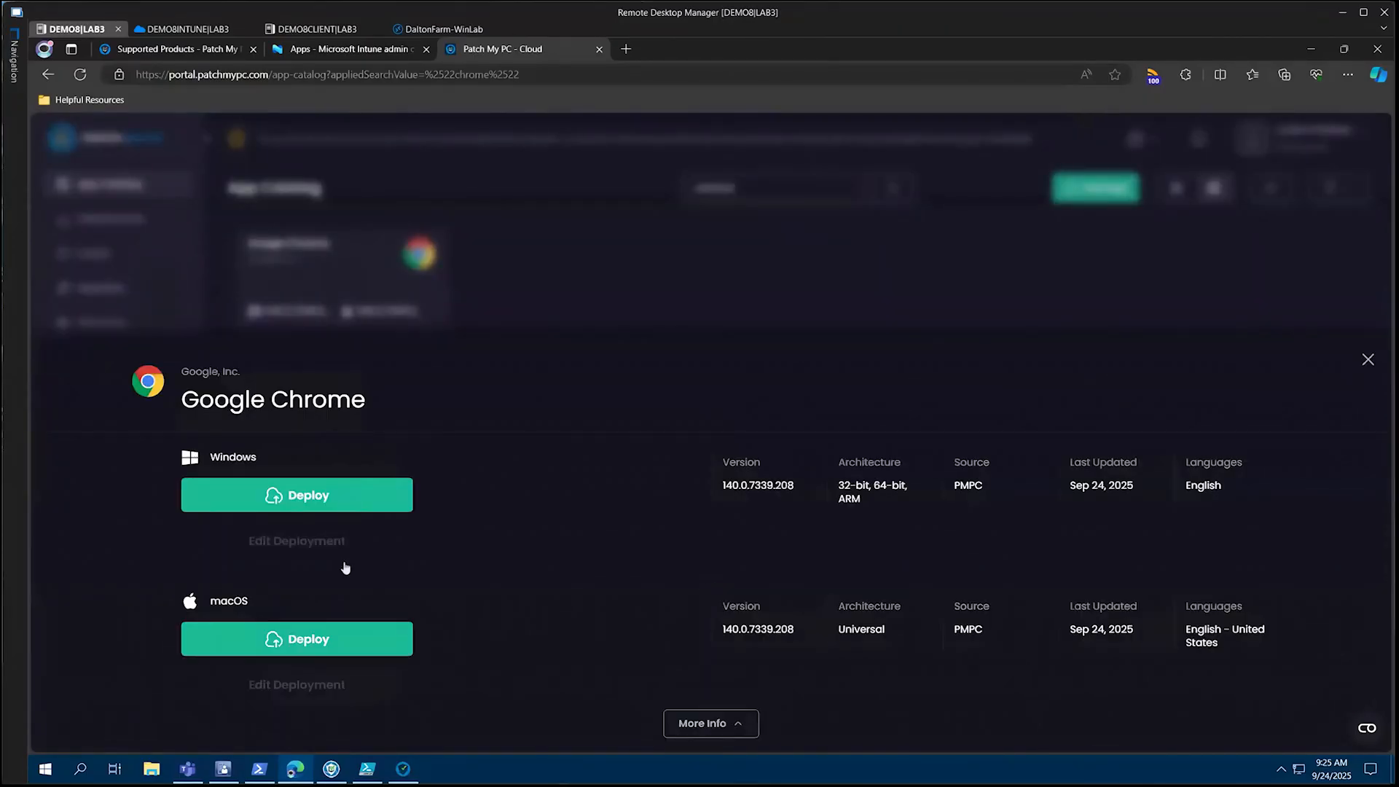
click(344, 495)
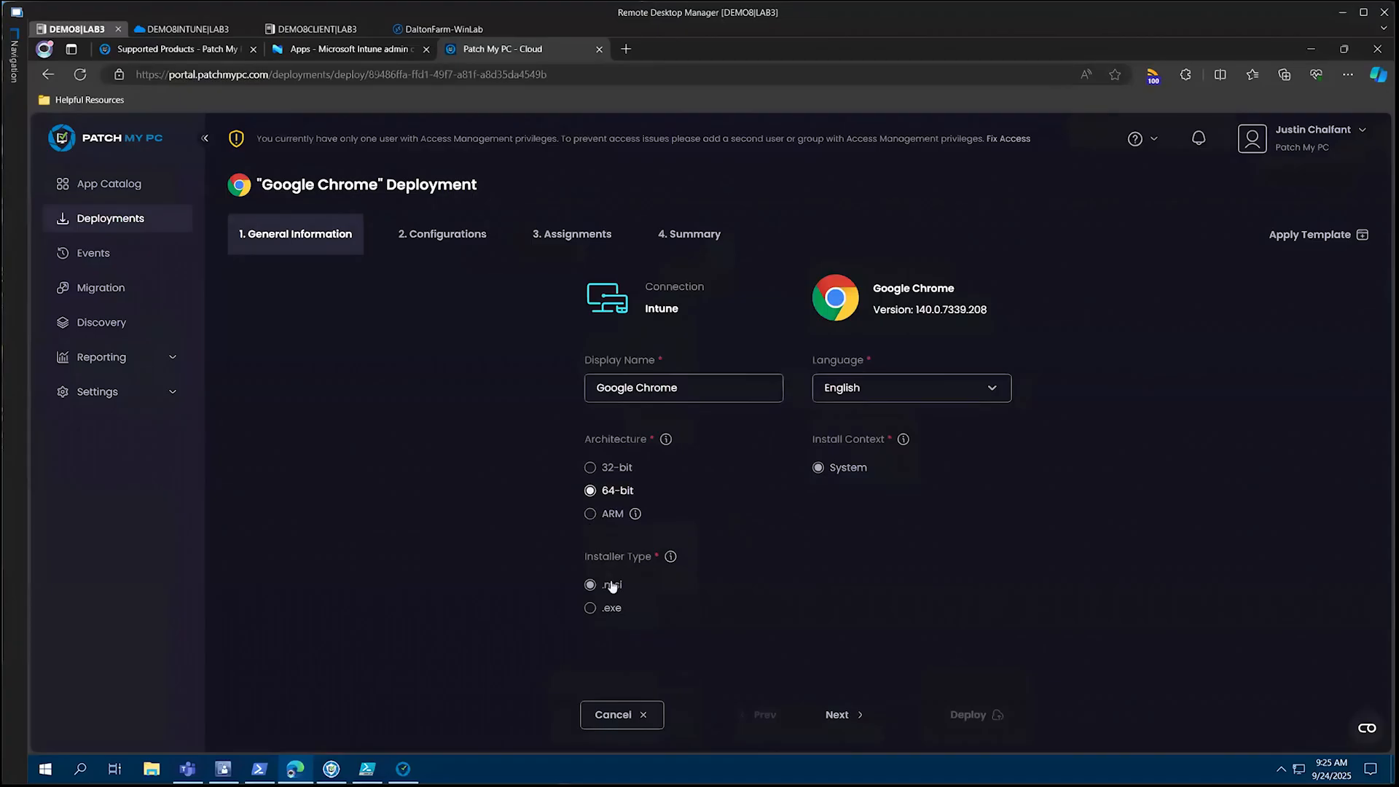
Apply the "Browsers - Available / Update All Devices" template to the Google Chrome deployment and deploy it
click(1296, 243)
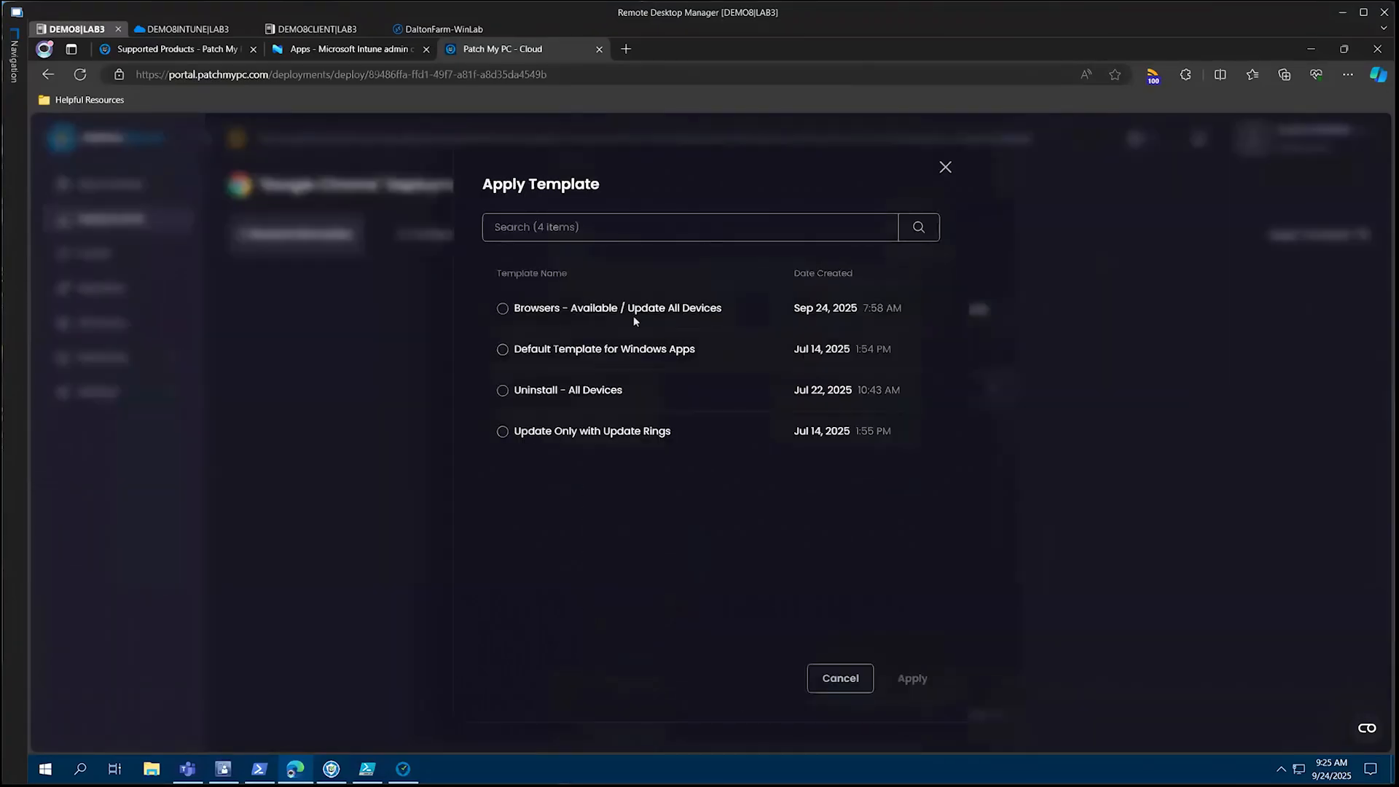
click(502, 309)
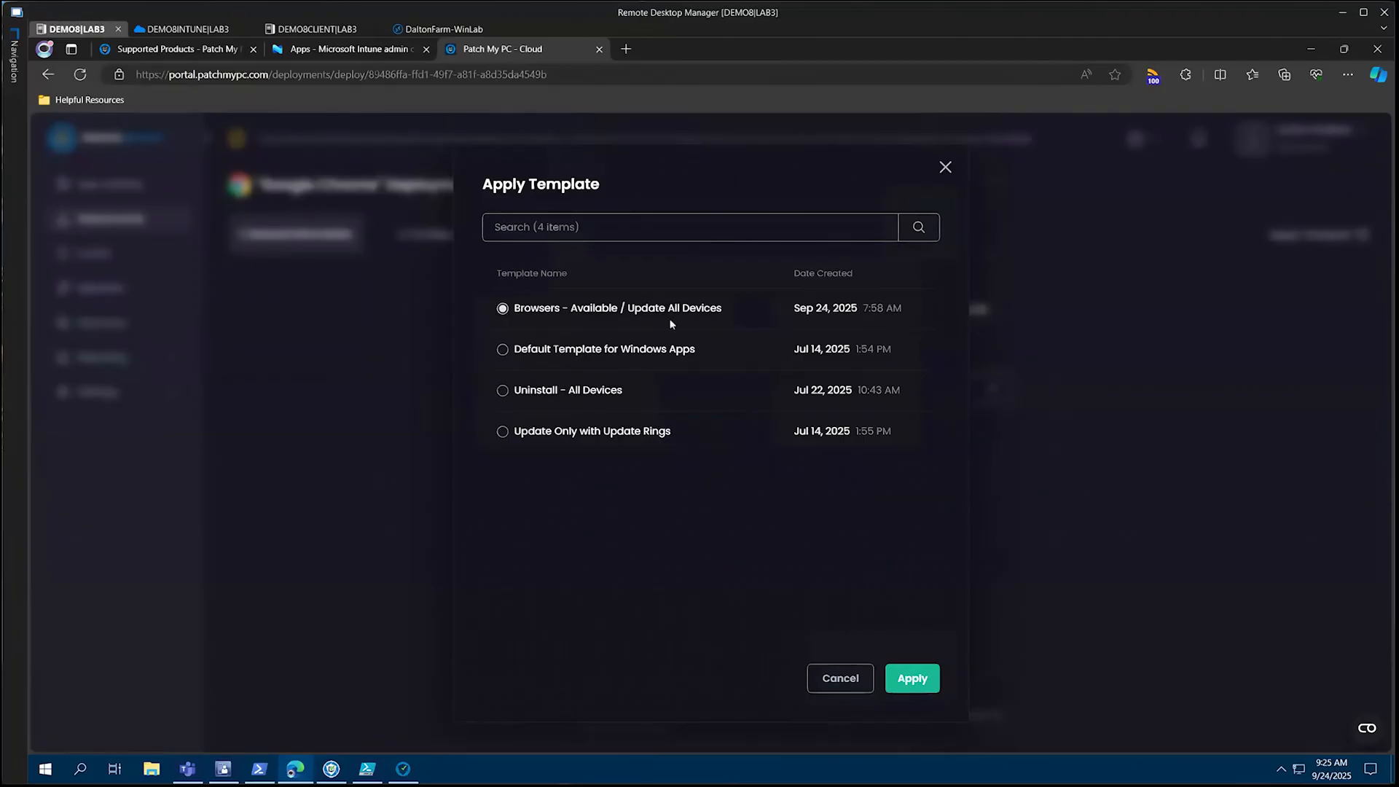
click(912, 678)
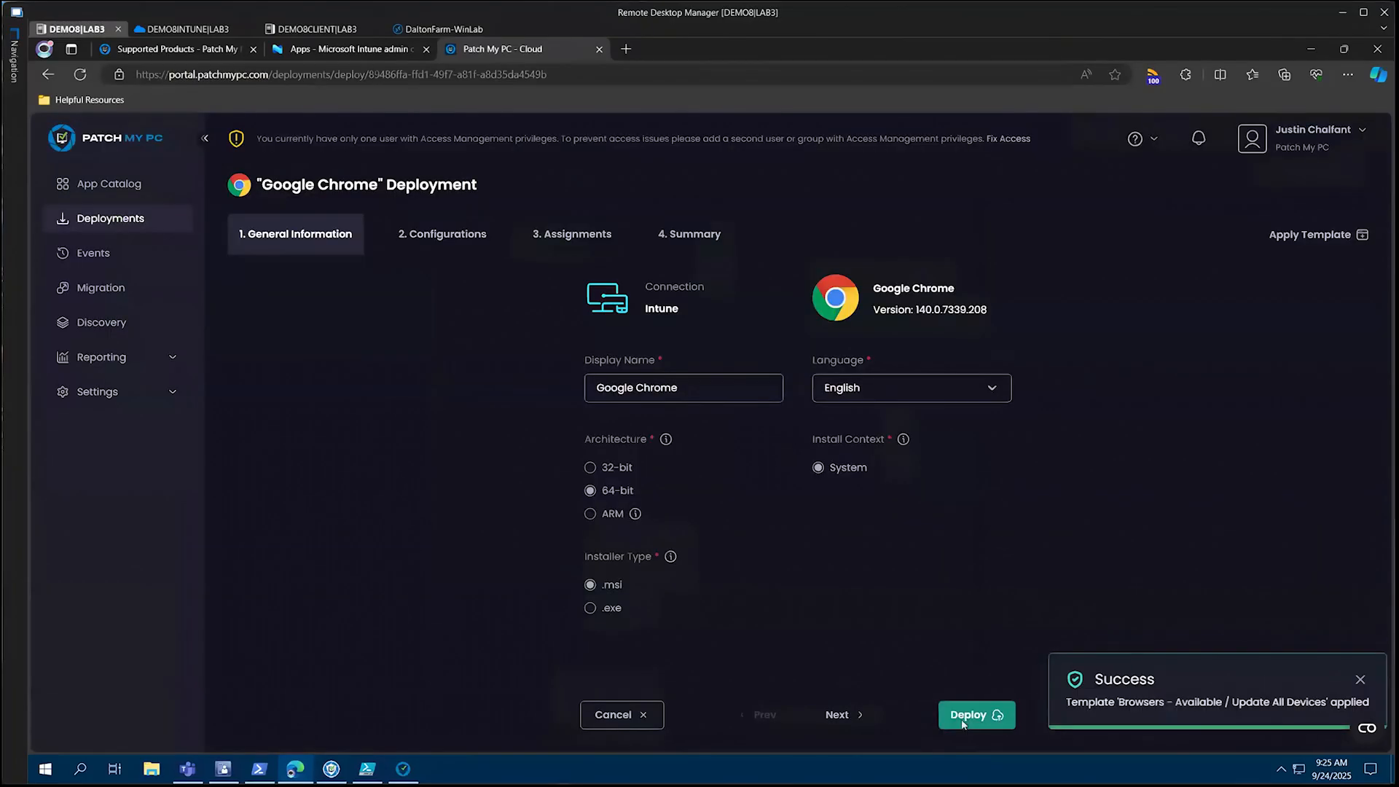
click(975, 714)
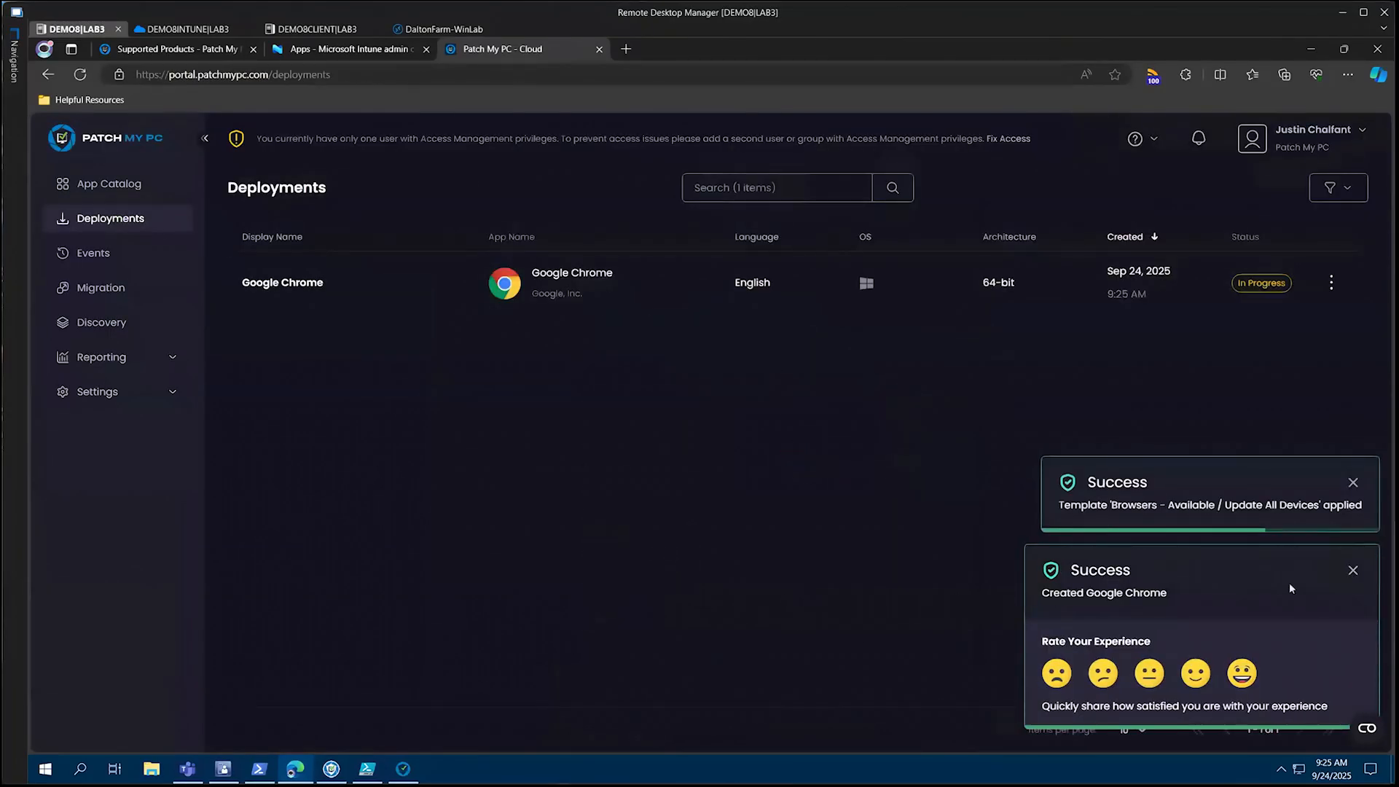
click(1353, 570)
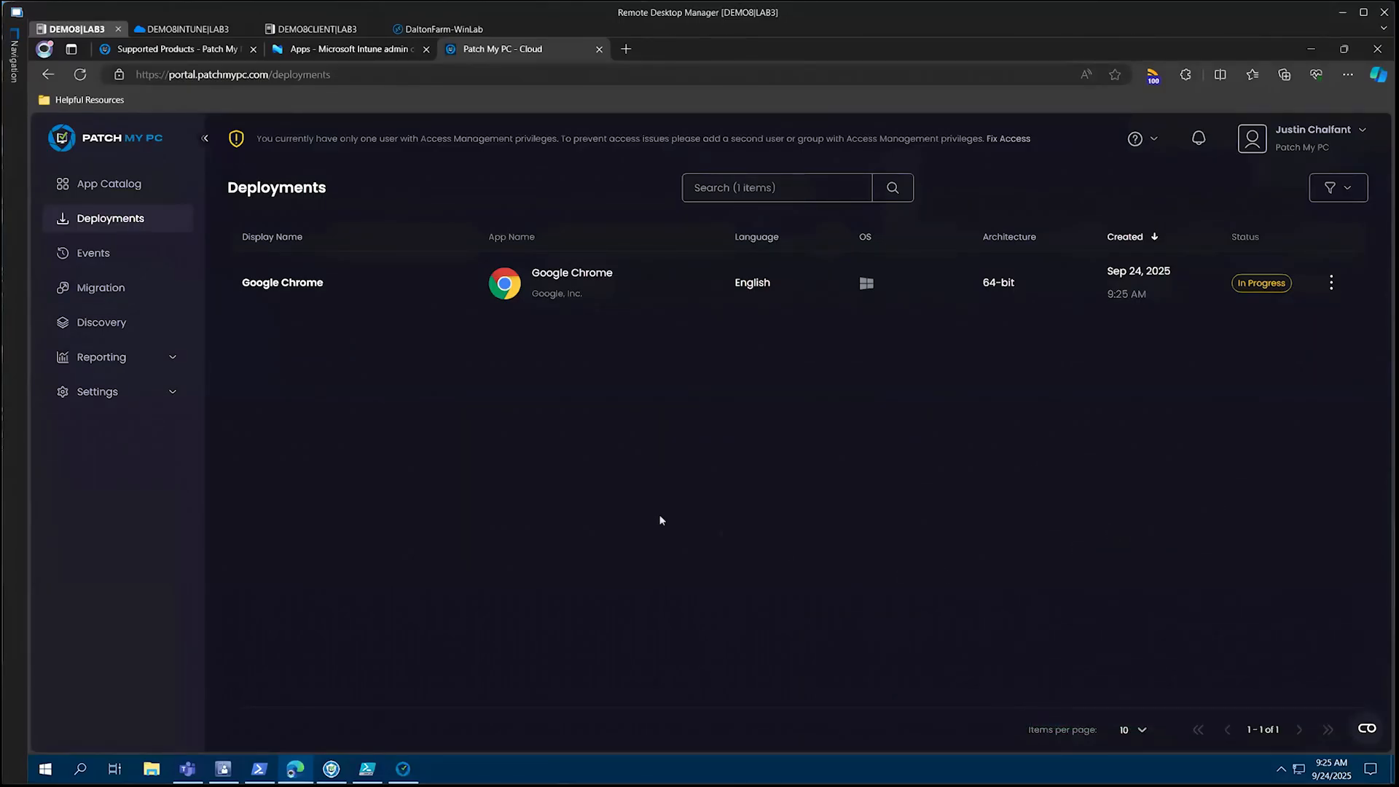
In Patch My PC Publishing Settings, enable third-party updates for Google Chrome (EXE-x64) and Google Chrome (MSI-x86)
click(330, 772)
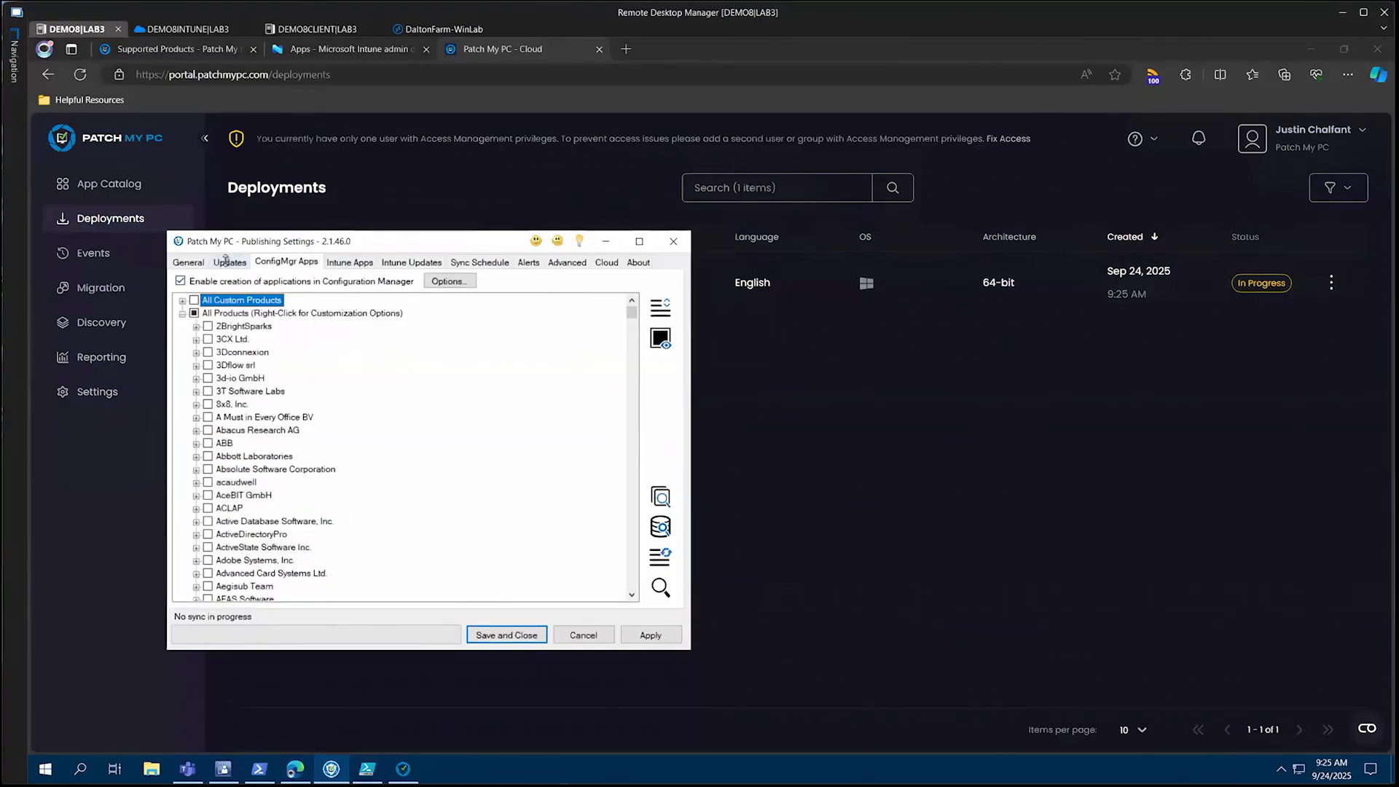
click(227, 262)
click(231, 281)
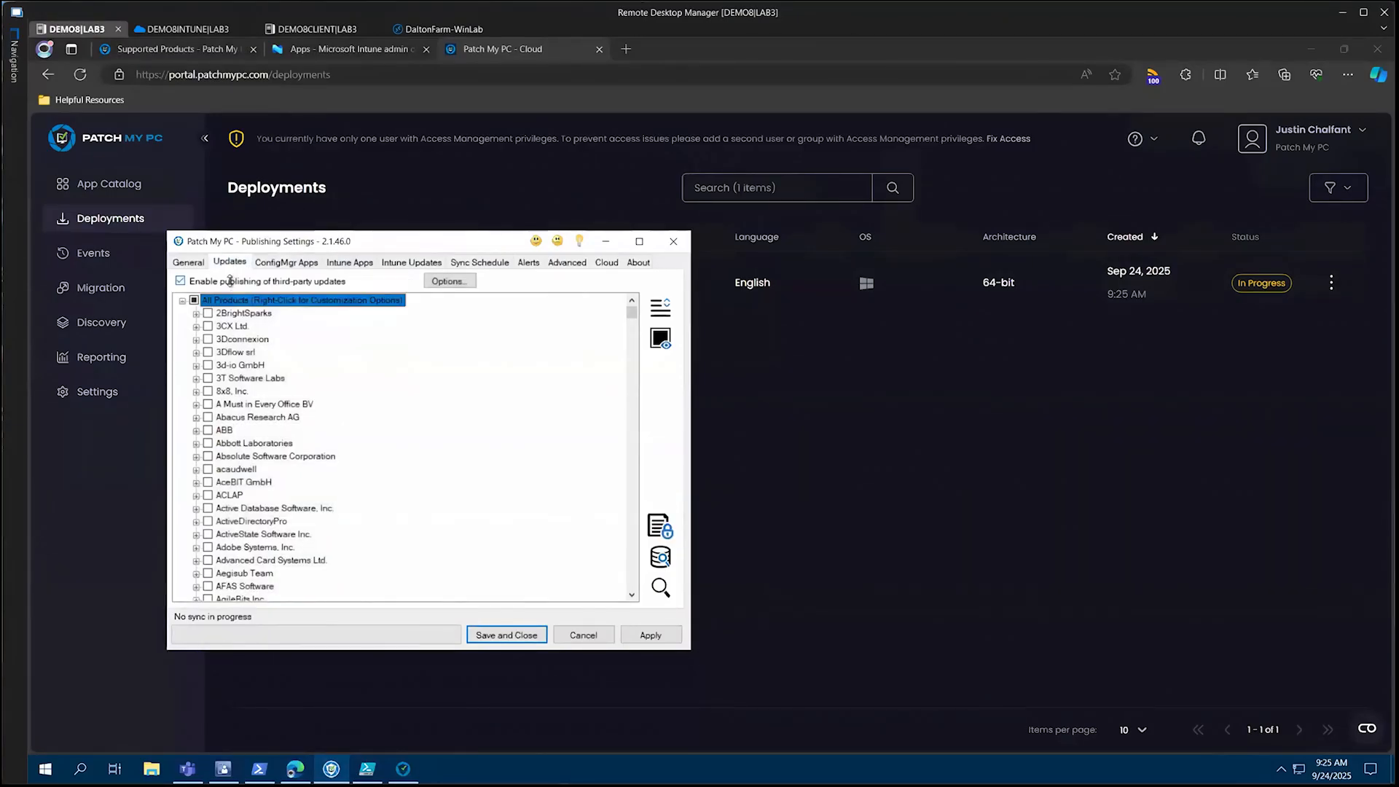
key(ctrl+f)
text(chrome)
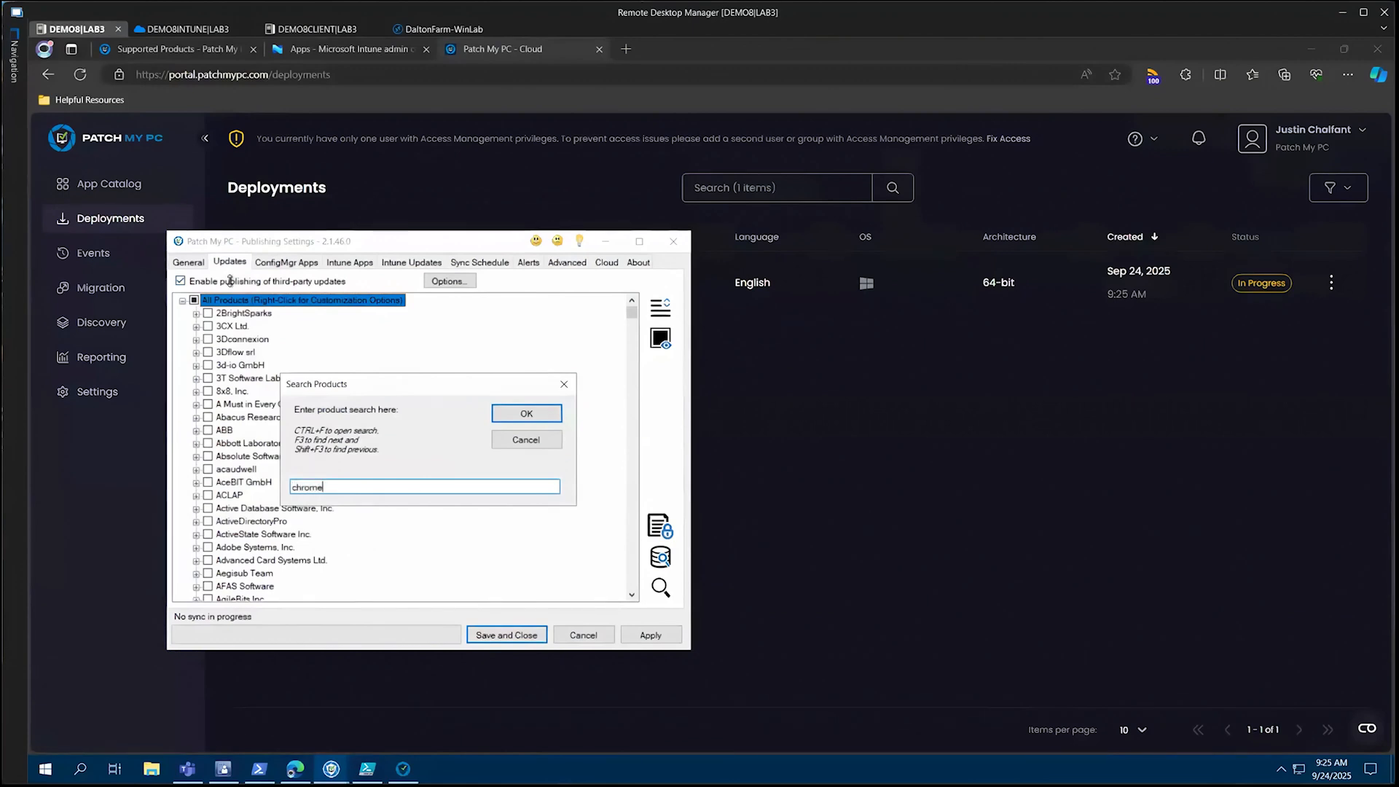
key(Return)
scroll(277, 452, down, 2)
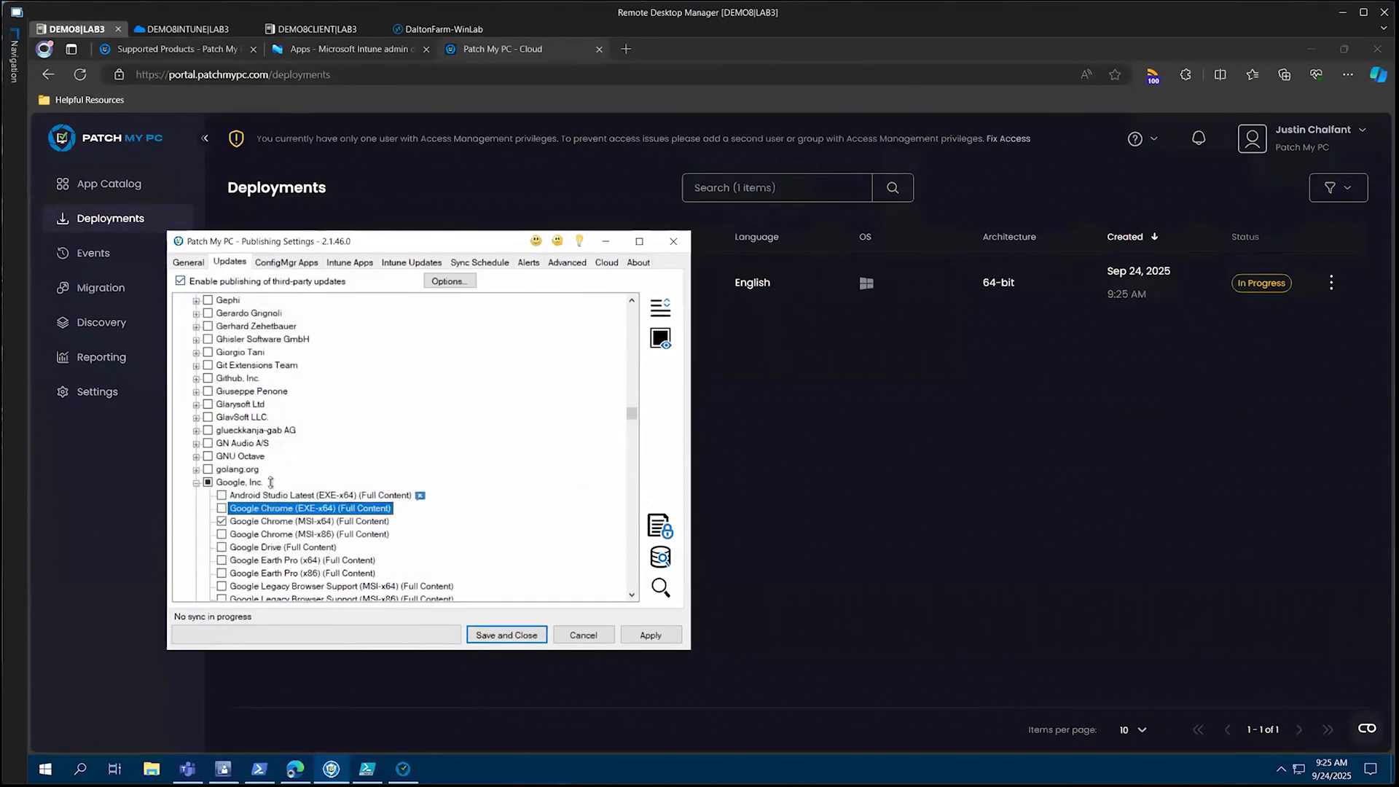
drag(197, 500, 431, 541)
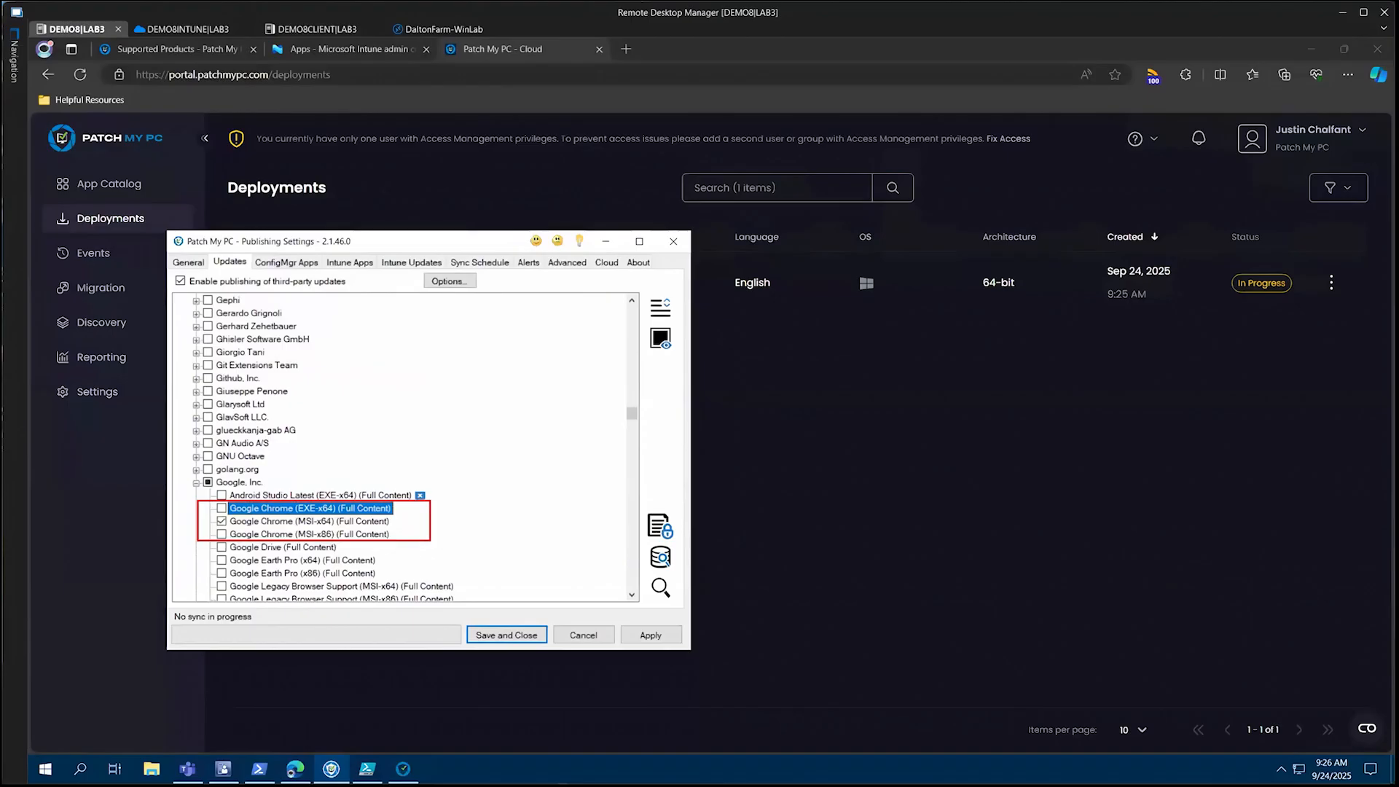
click(222, 508)
click(222, 535)
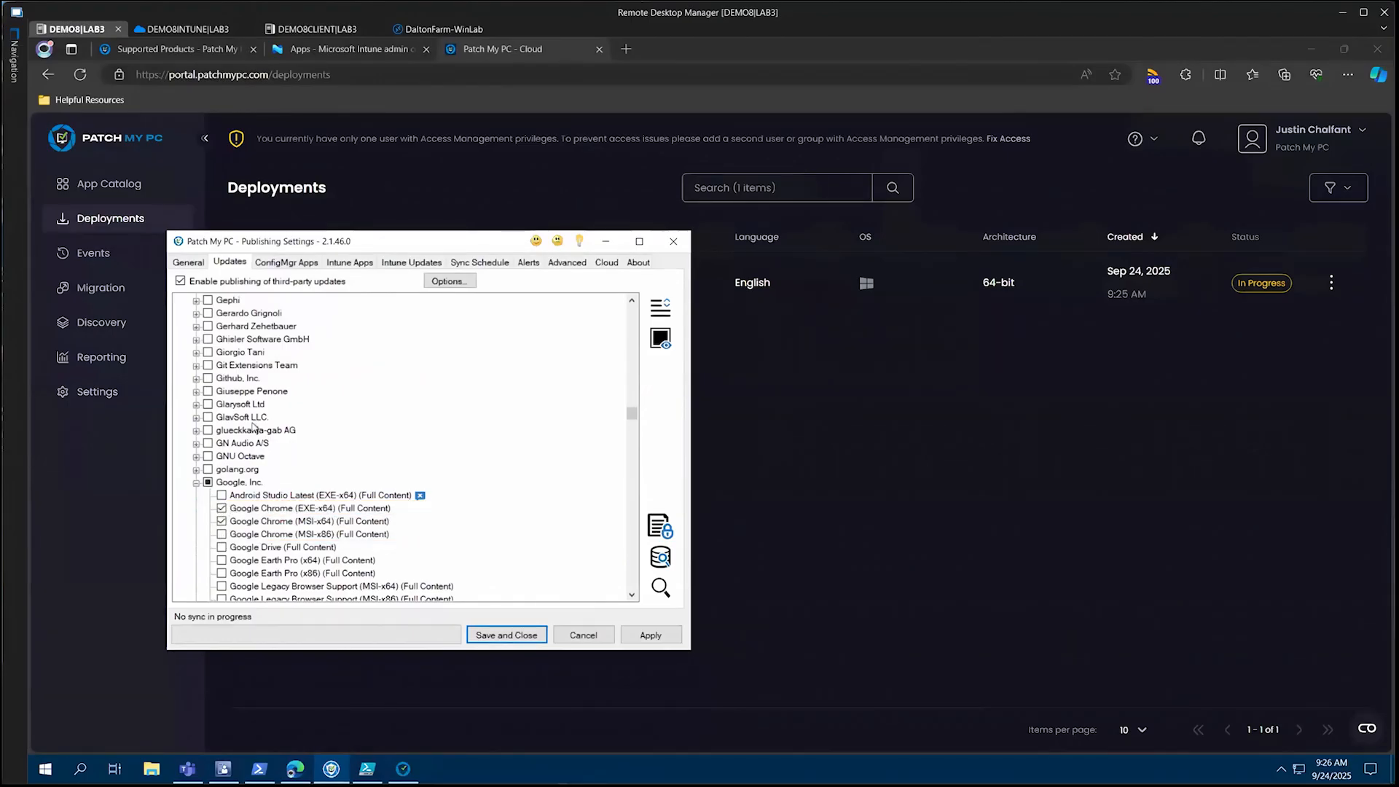
drag(224, 265, 248, 277)
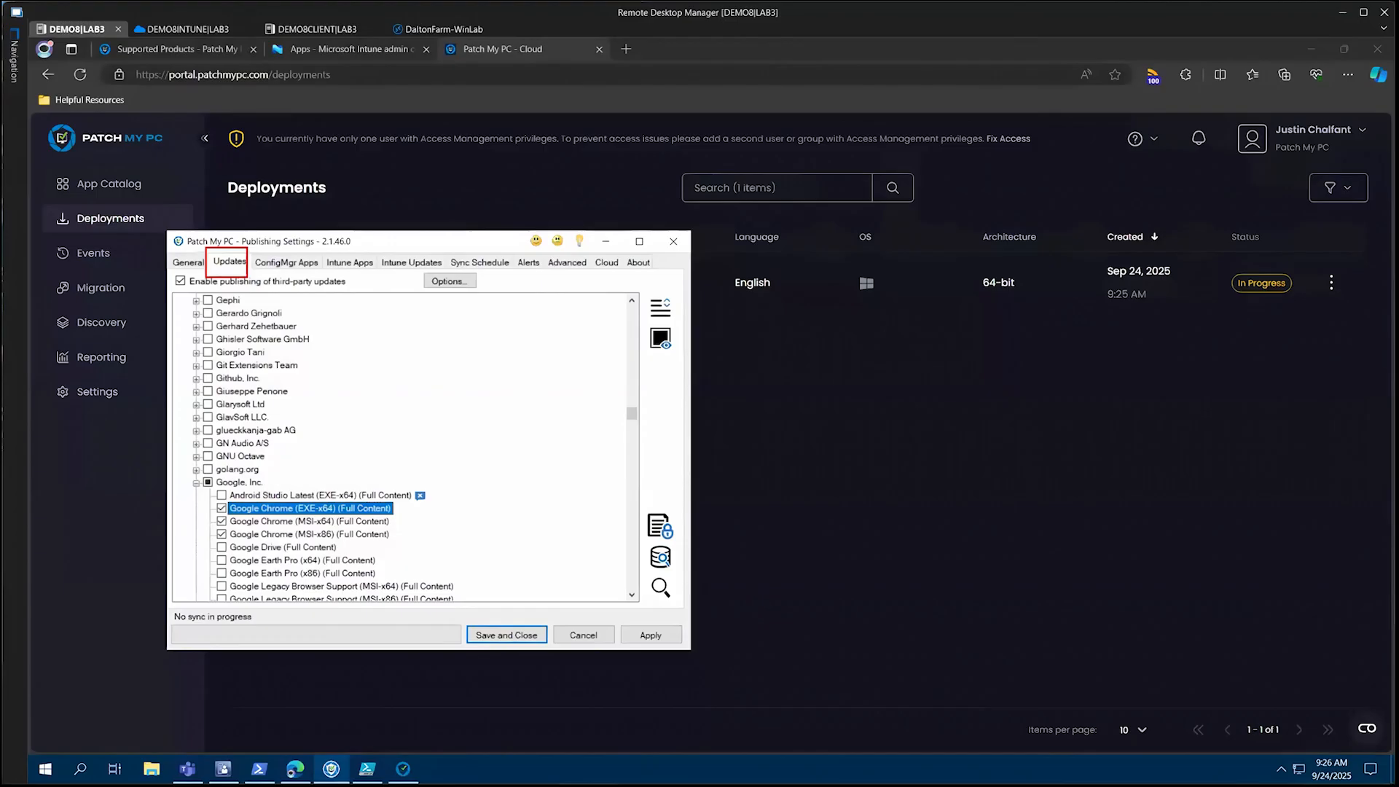
Enable creation of Win32 updates in Intune and include Google Chrome (EXE-x64) and Google Chrome (MSI-x86)
click(400, 266)
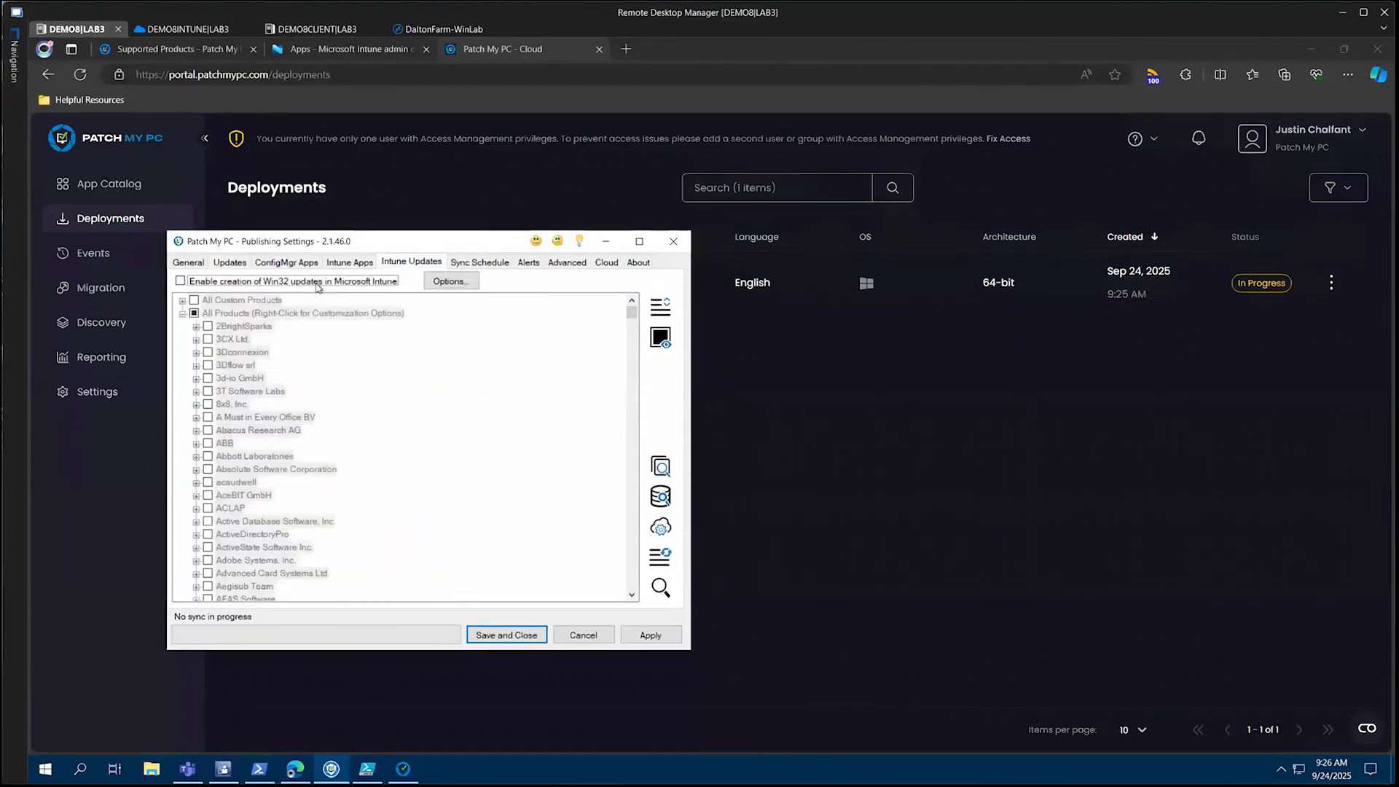
click(318, 284)
key(ctrl+f)
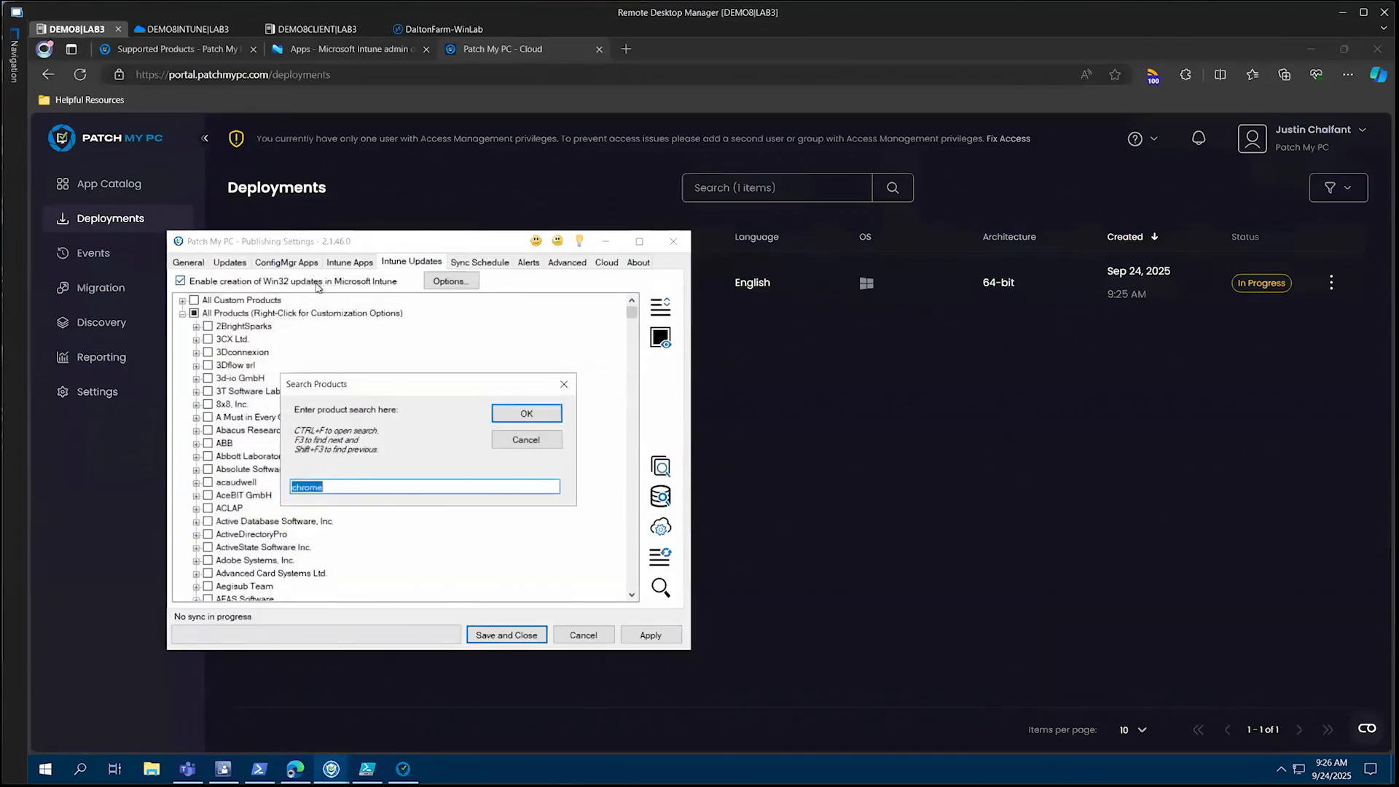
key(Return)
scroll(328, 376, down, 2)
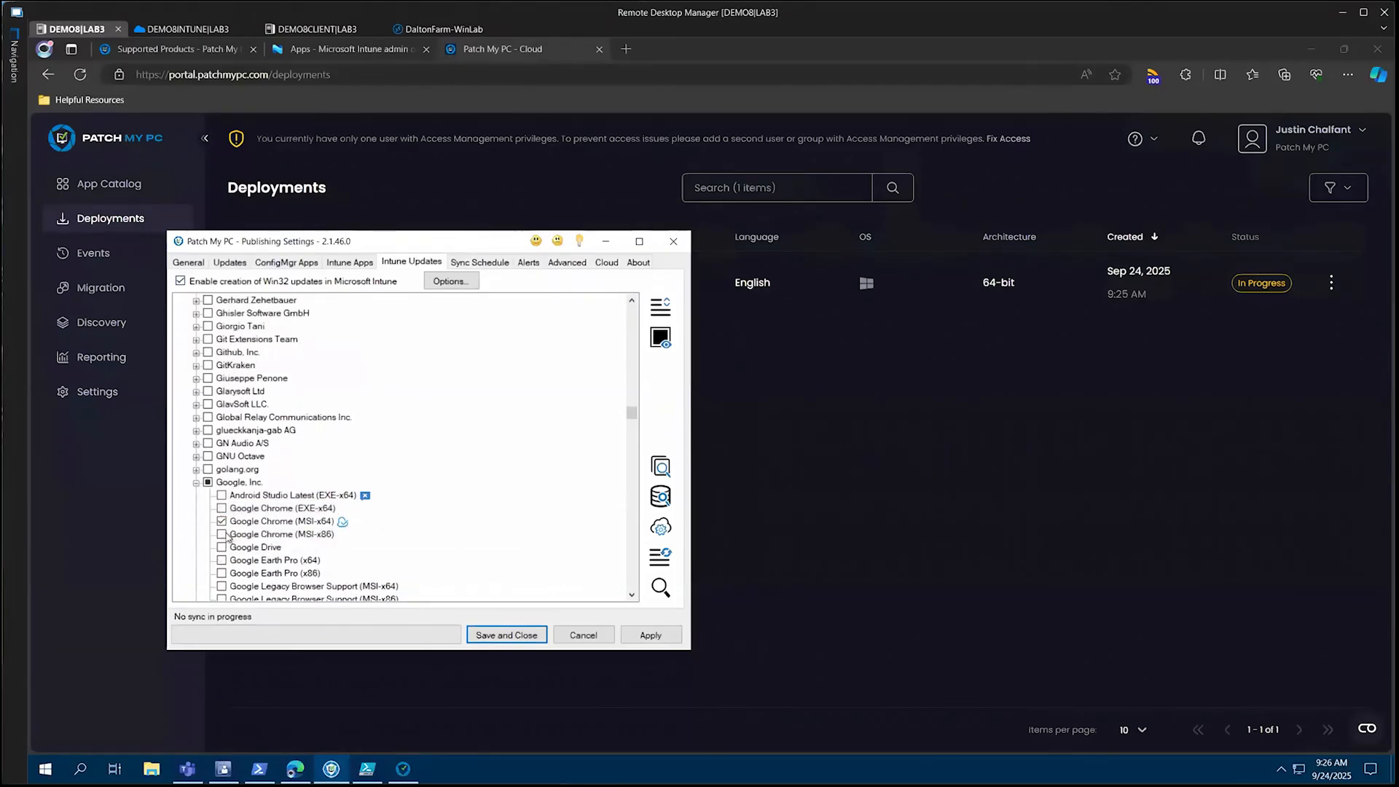
click(223, 535)
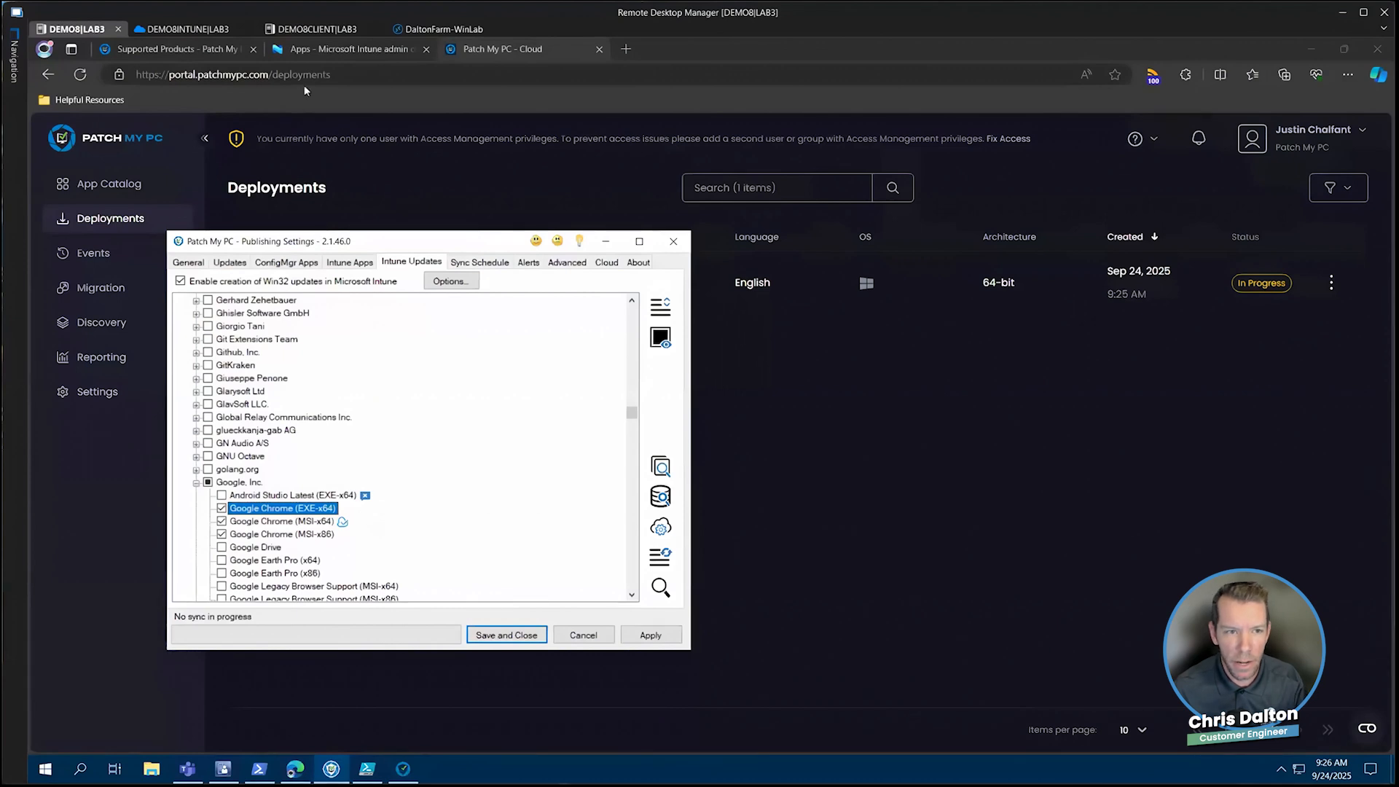
Refresh the Intune admin center app list and review the UpdateOnly assignment of the Google Chrome deployment in Patch My PC Cloud
click(390, 53)
click(489, 231)
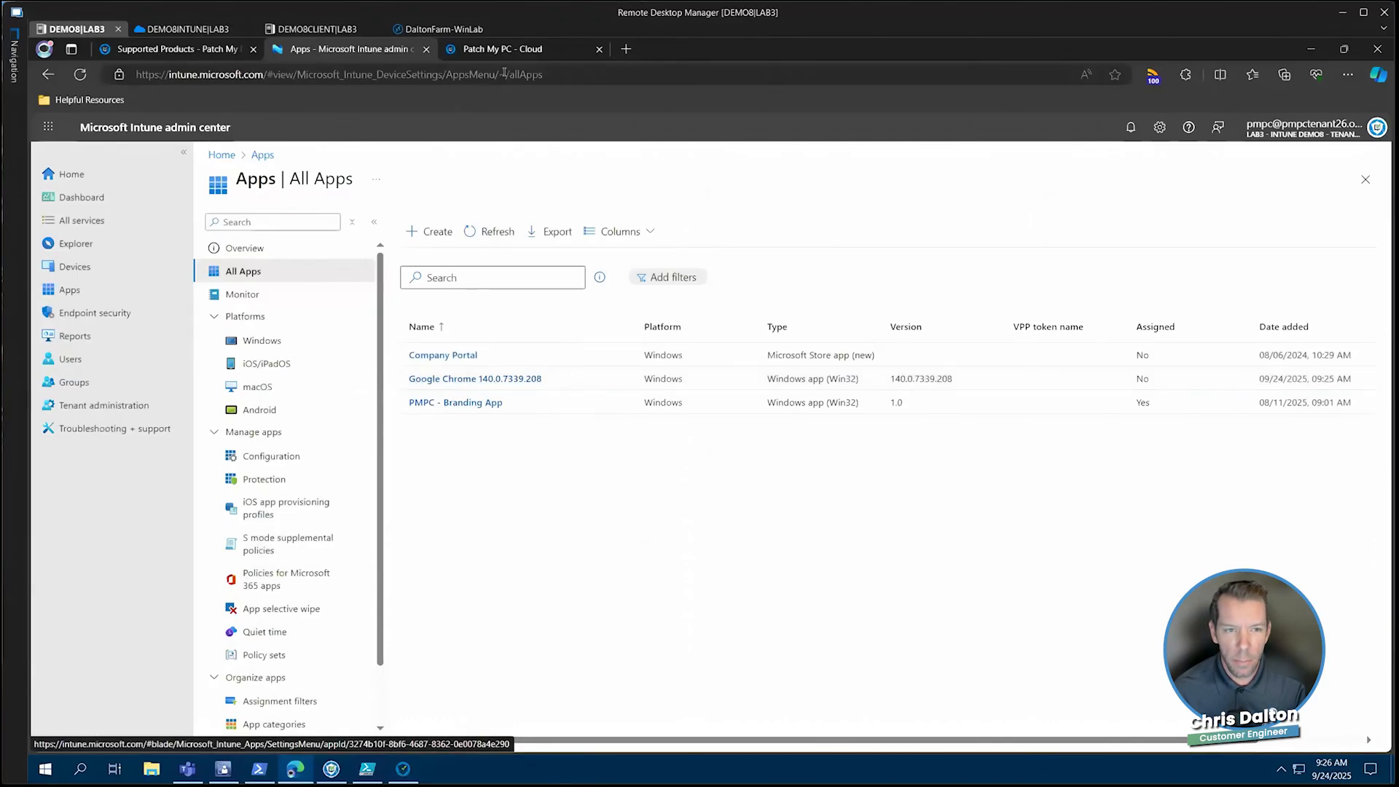
click(513, 47)
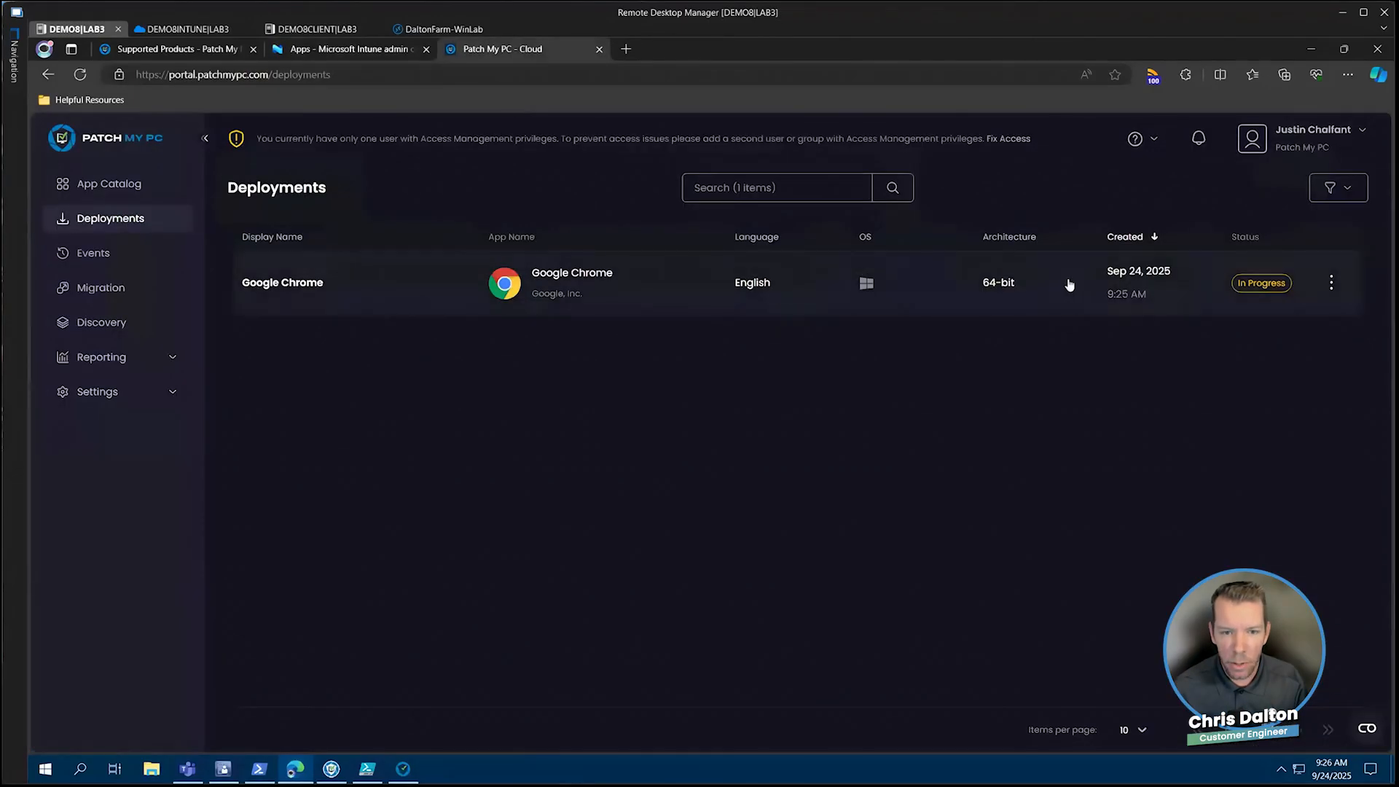
click(764, 290)
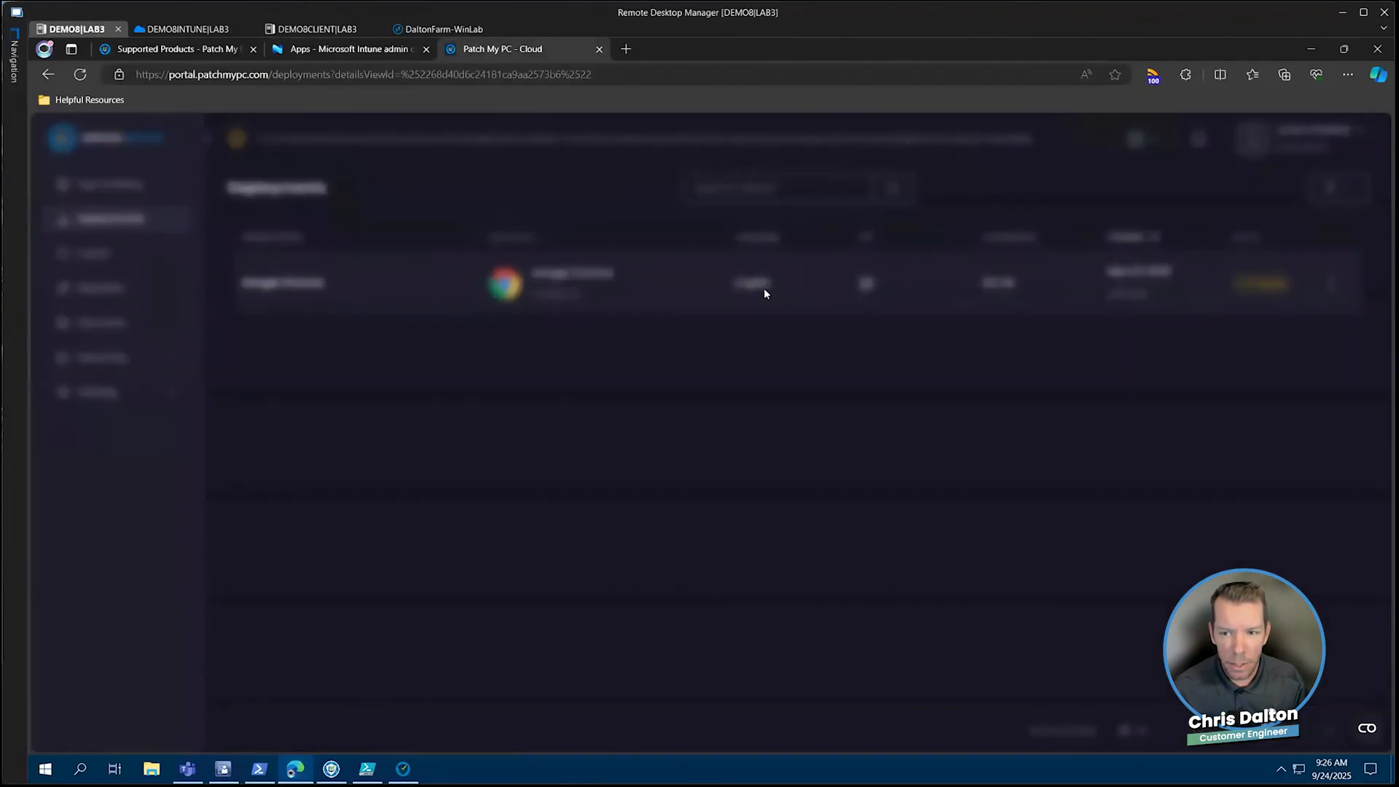
click(729, 729)
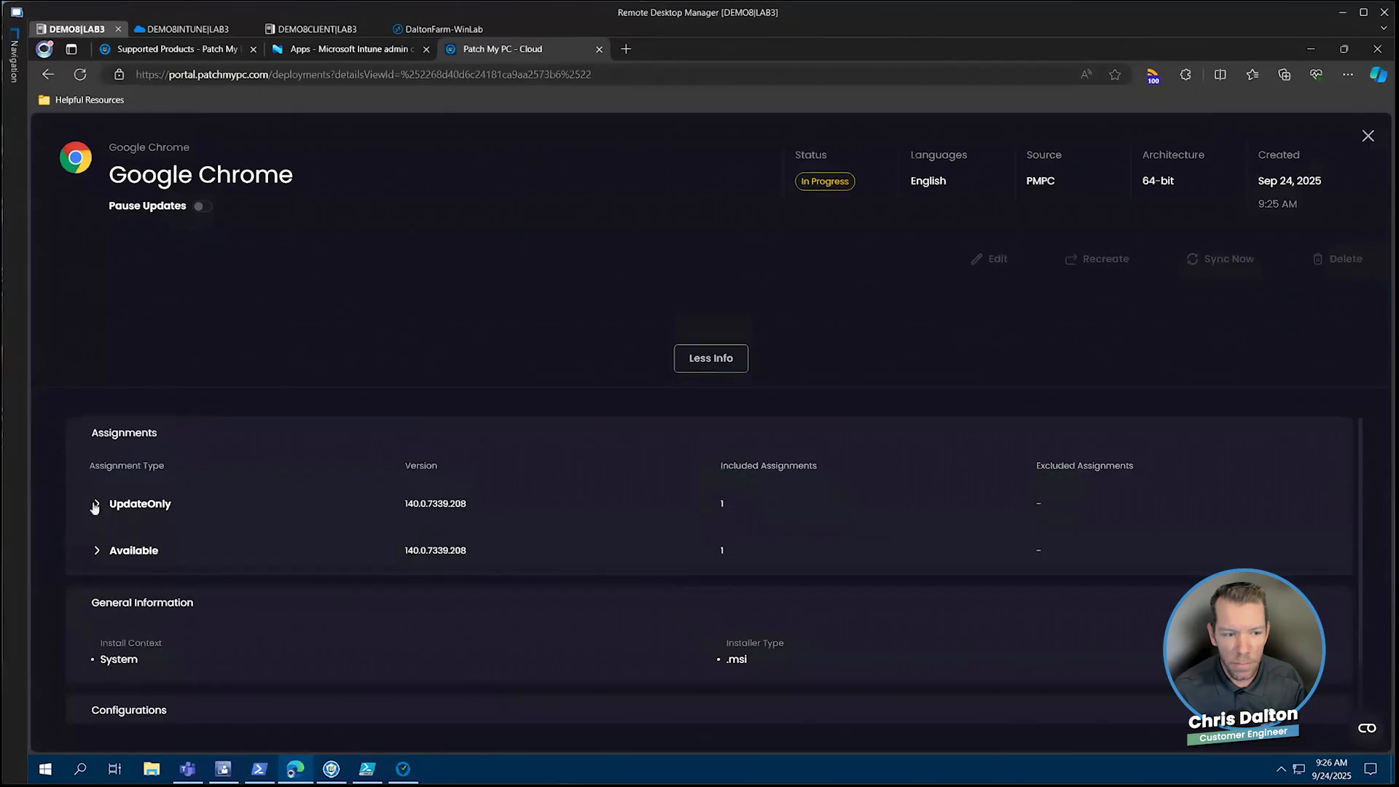
click(96, 504)
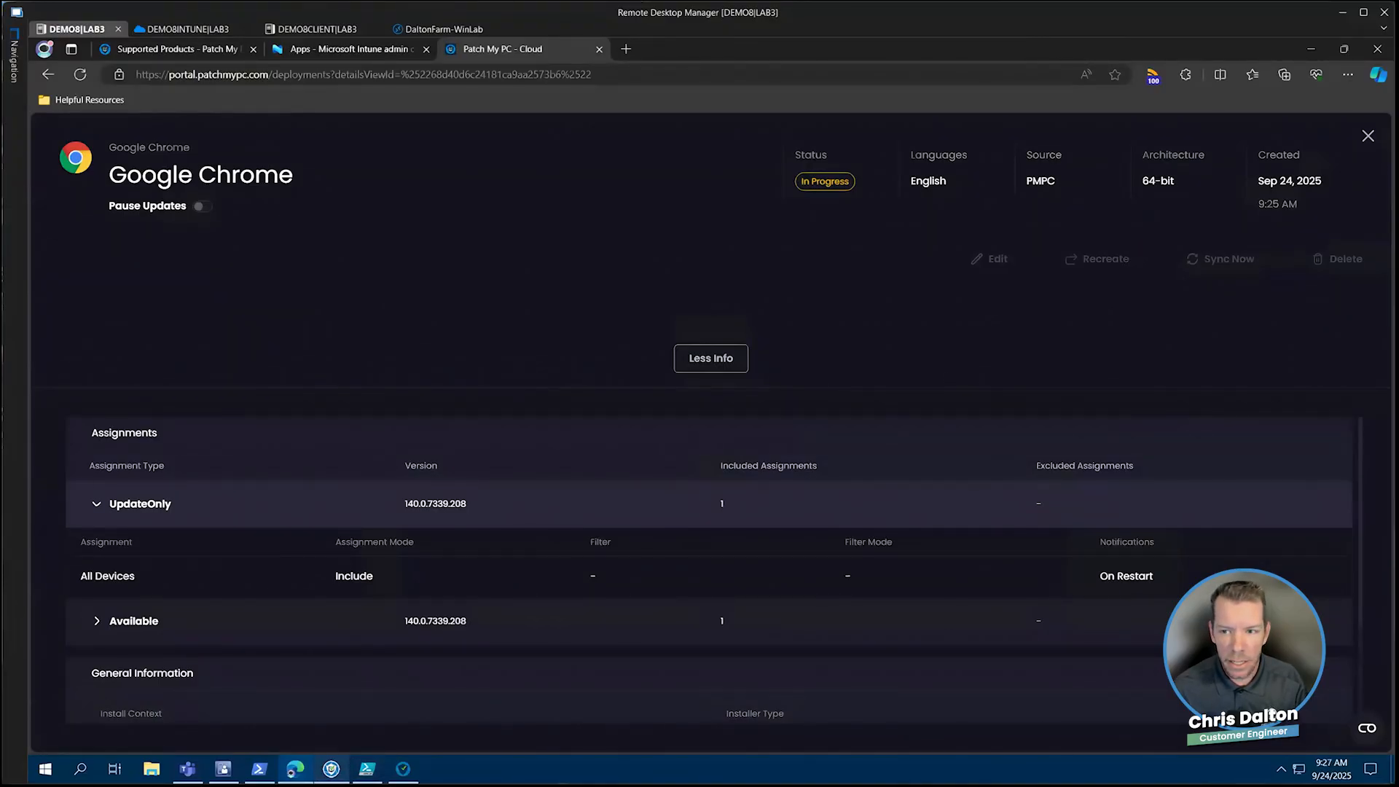
click(1369, 136)
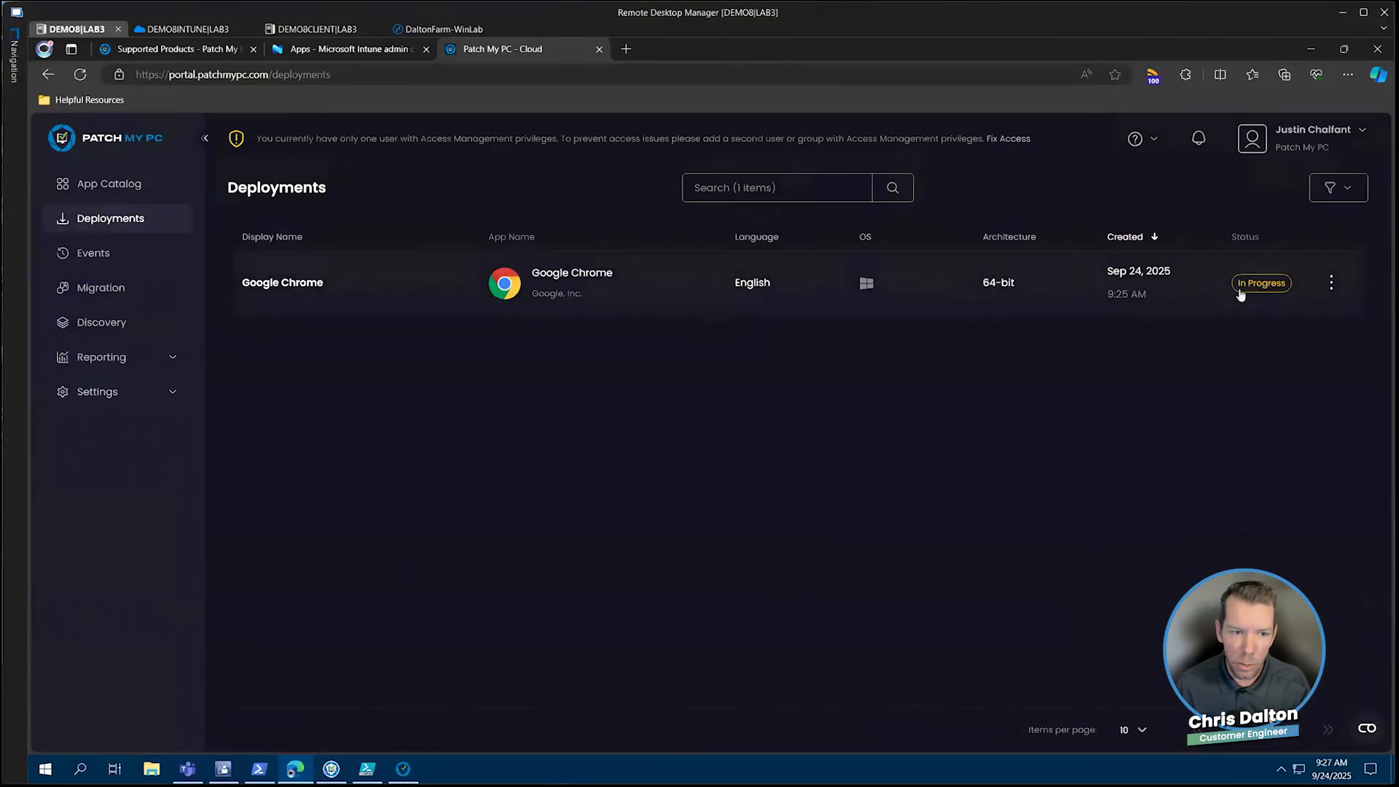
Search the App Catalog for chrom and start another Windows deployment of Google Chrome
click(140, 188)
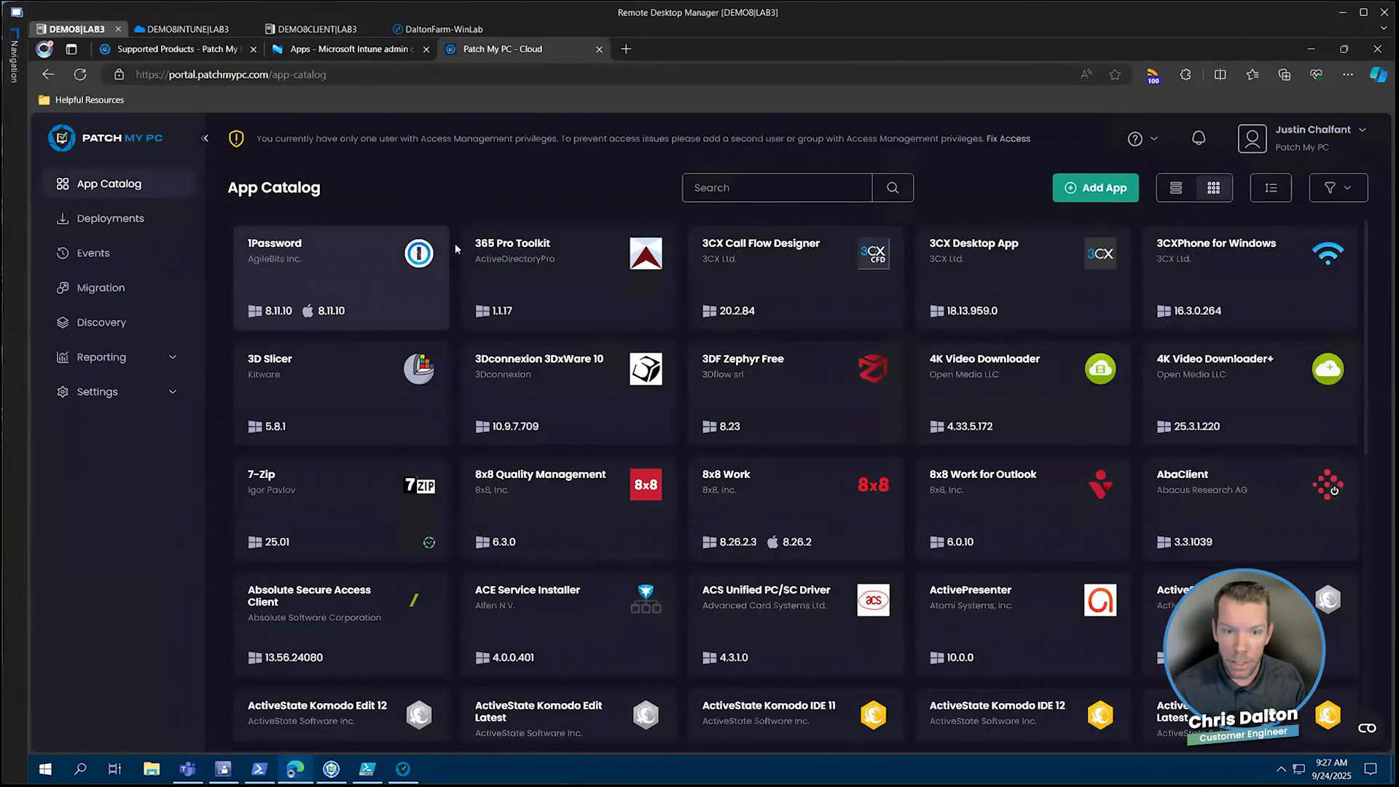
click(727, 189)
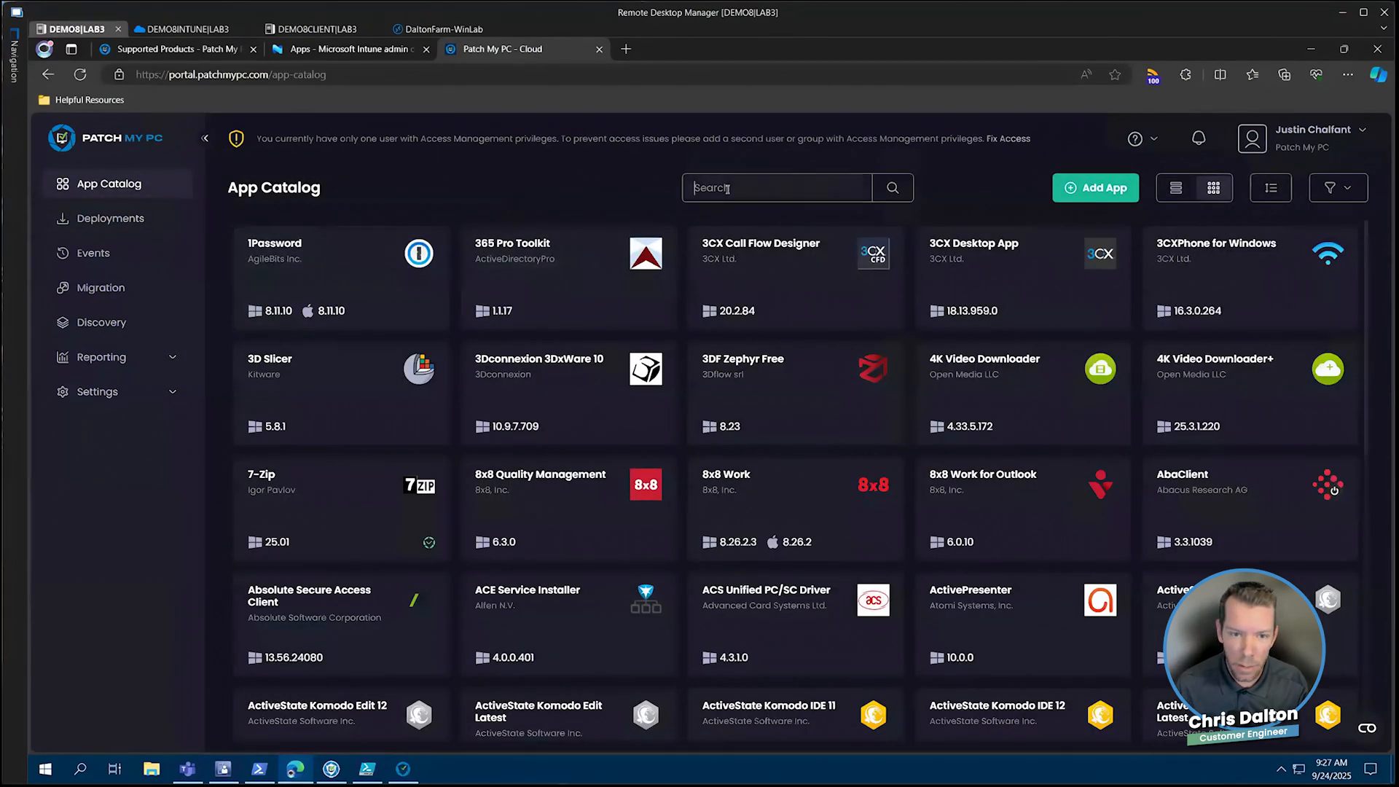
text(chrom)
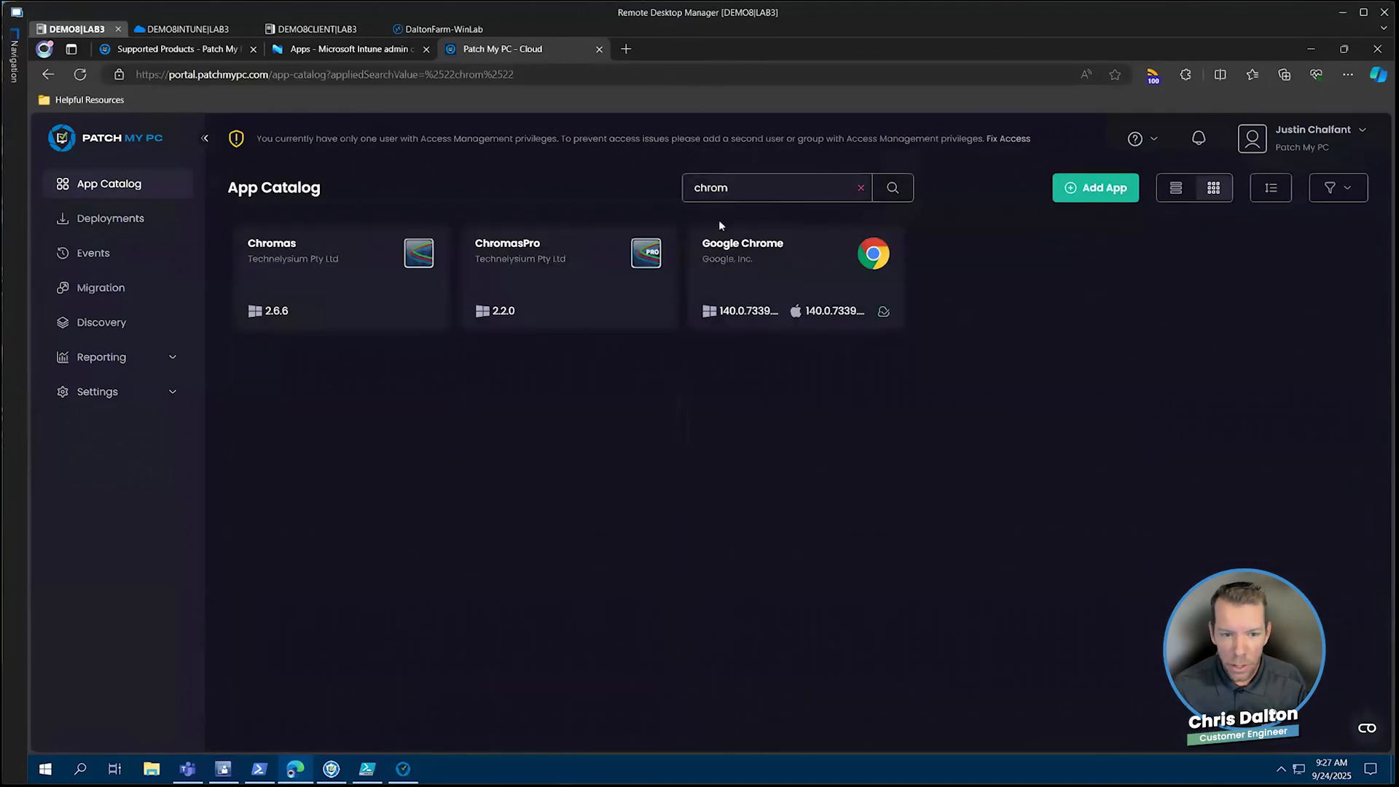
click(764, 272)
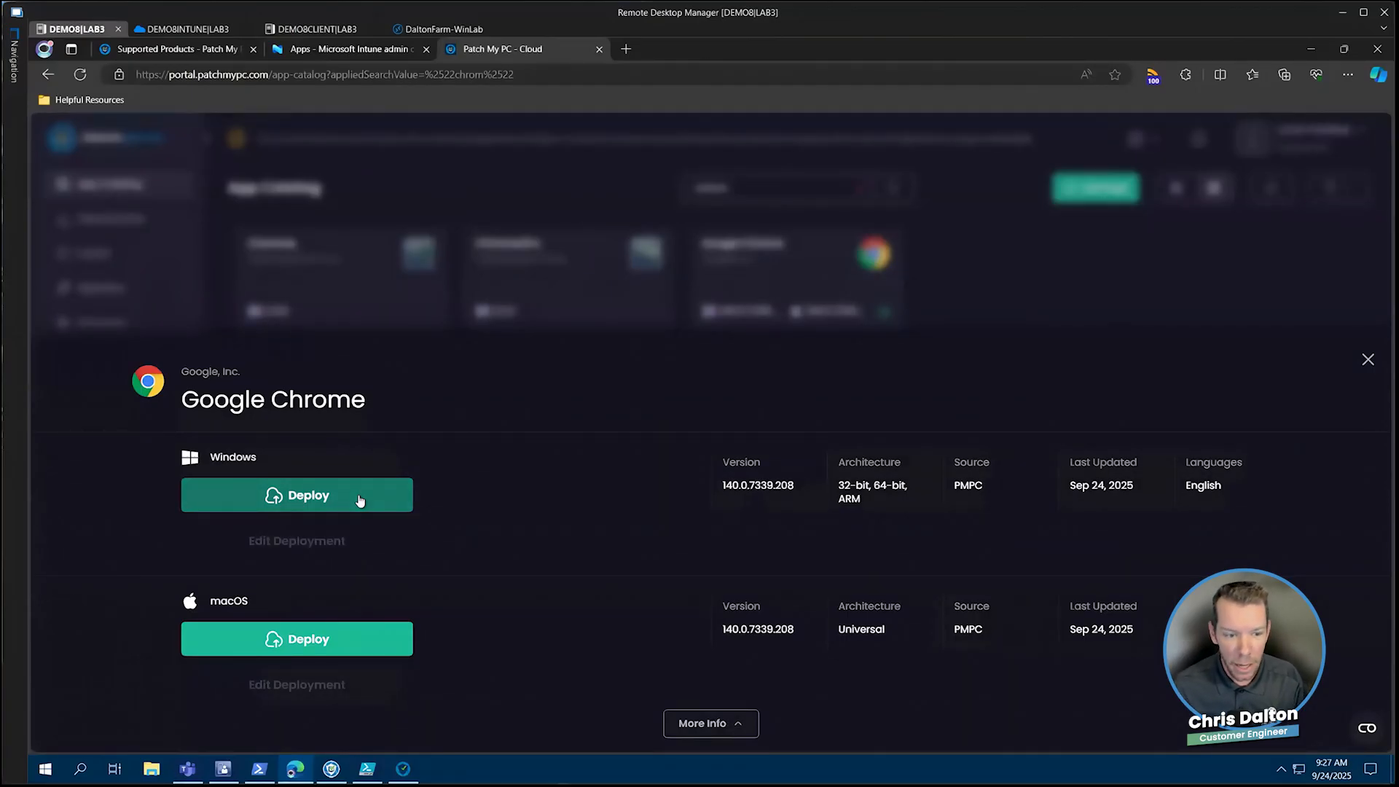
click(357, 495)
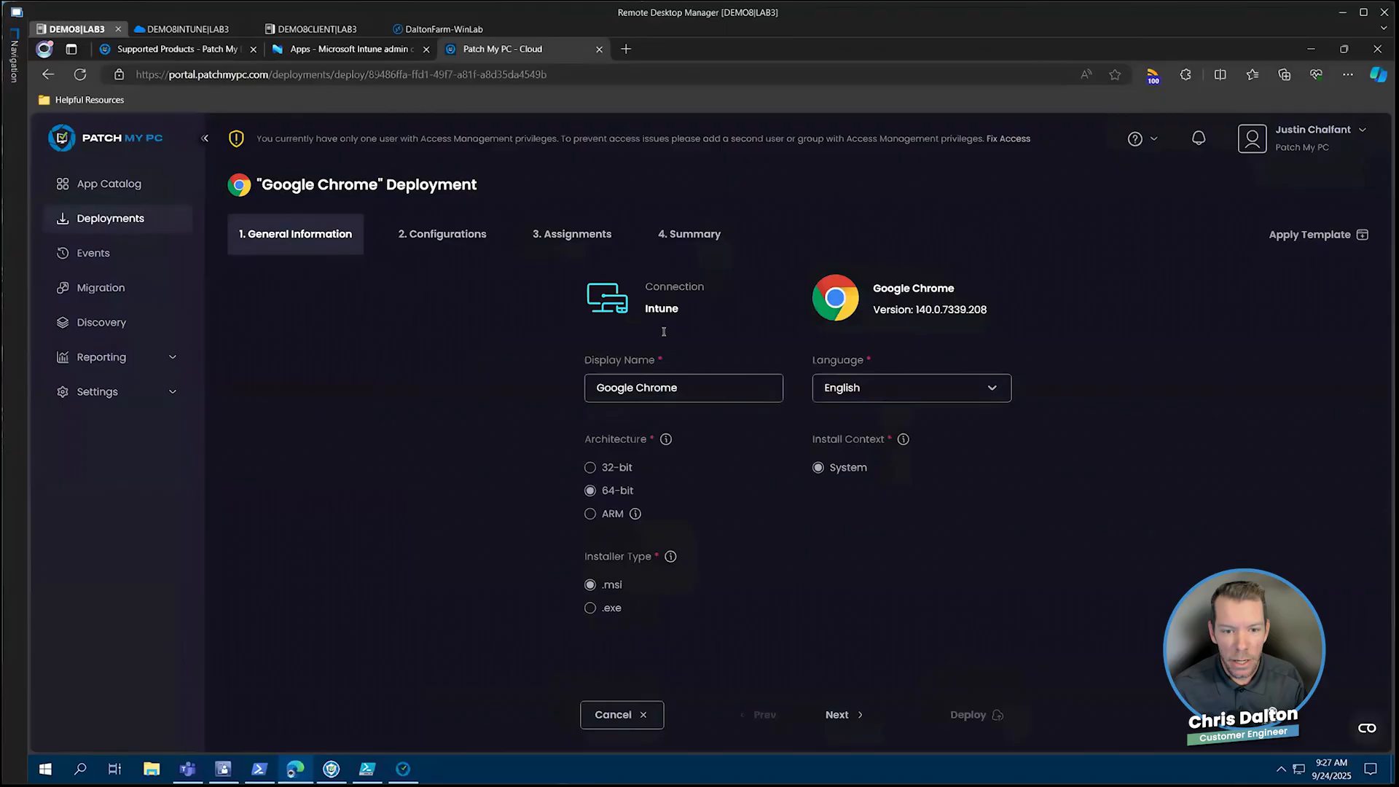
Set the deployment's architecture to 32-bit and its display name to "Google Chrome -32bit"
click(617, 469)
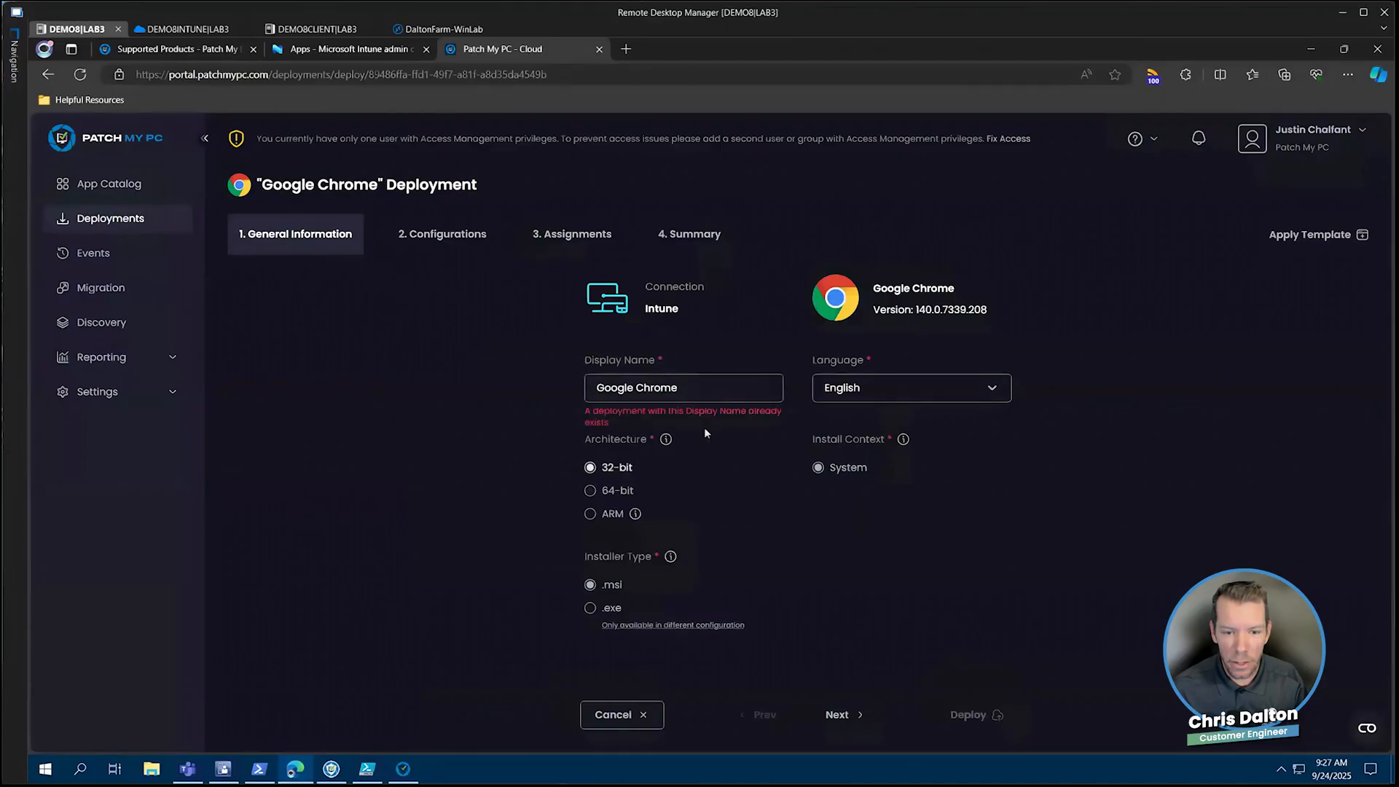
click(737, 393)
text(-32bit)
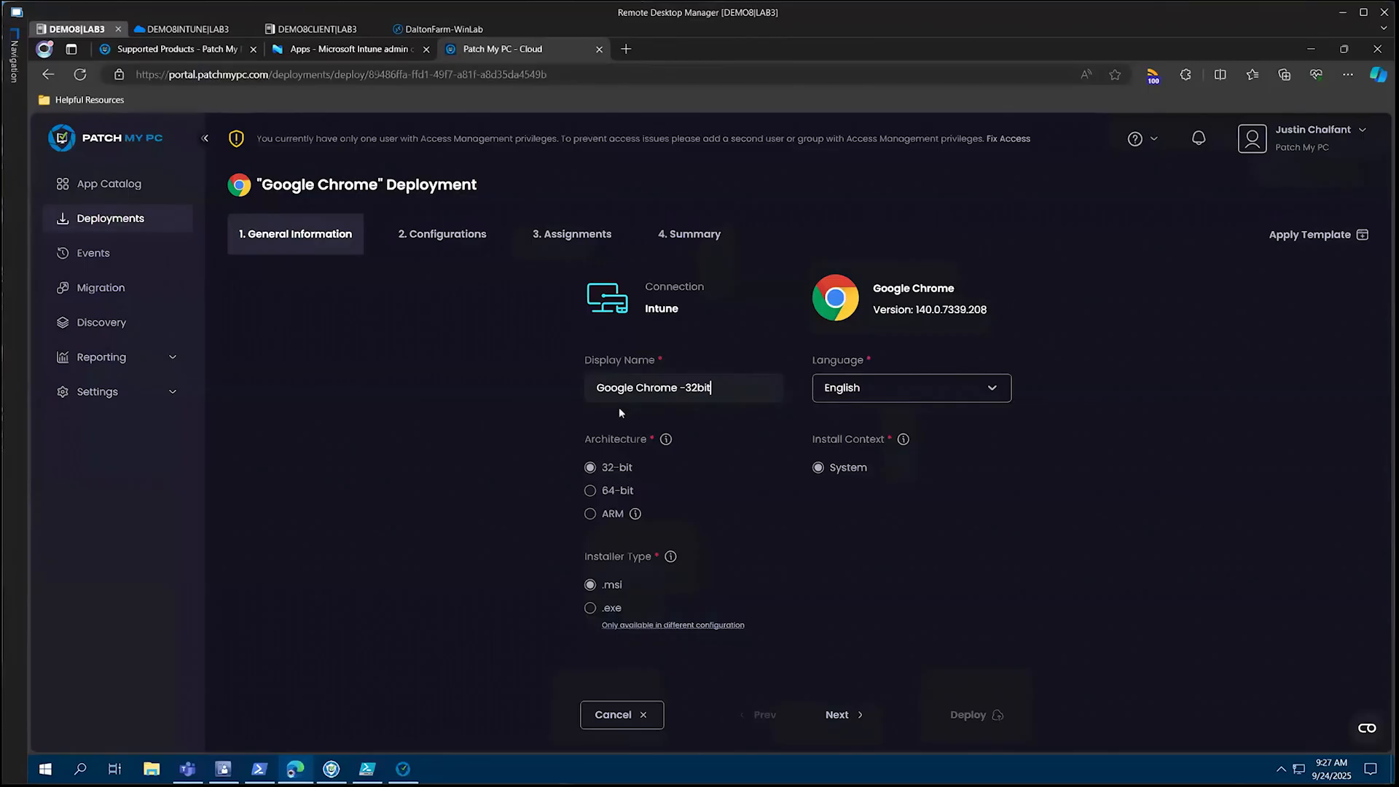
Add an Update Only assignment for All Devices to the 32-bit Google Chrome deployment and deploy it
click(576, 240)
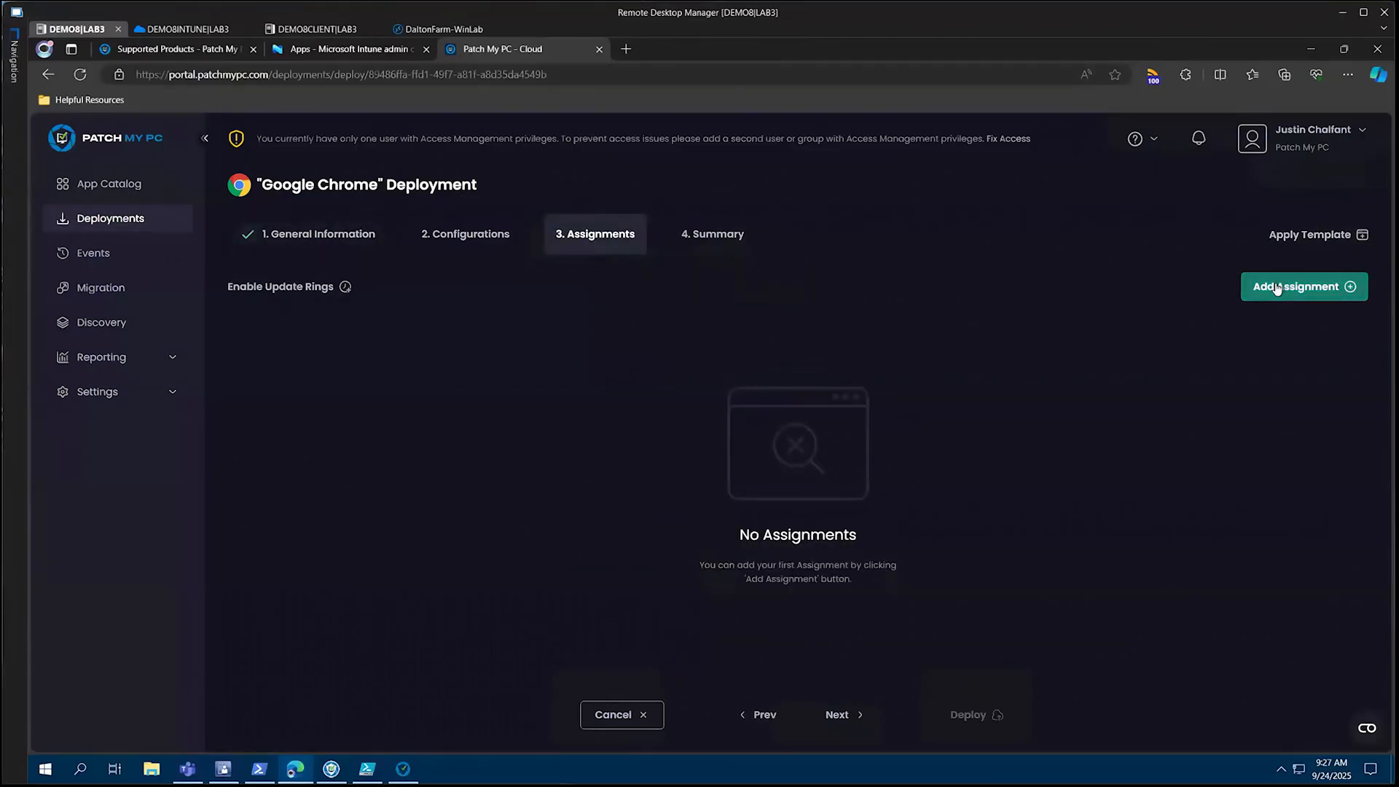
click(1277, 289)
click(1280, 431)
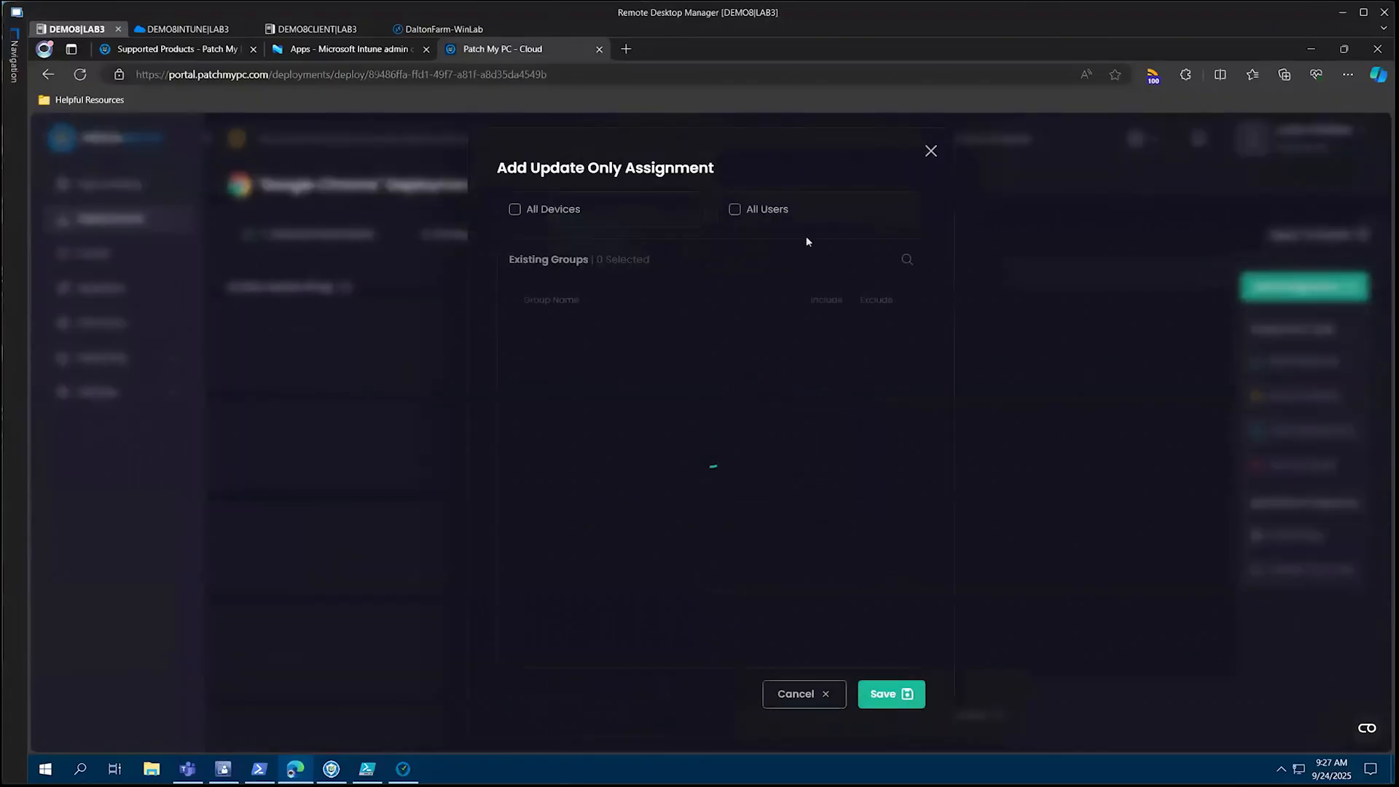
click(515, 210)
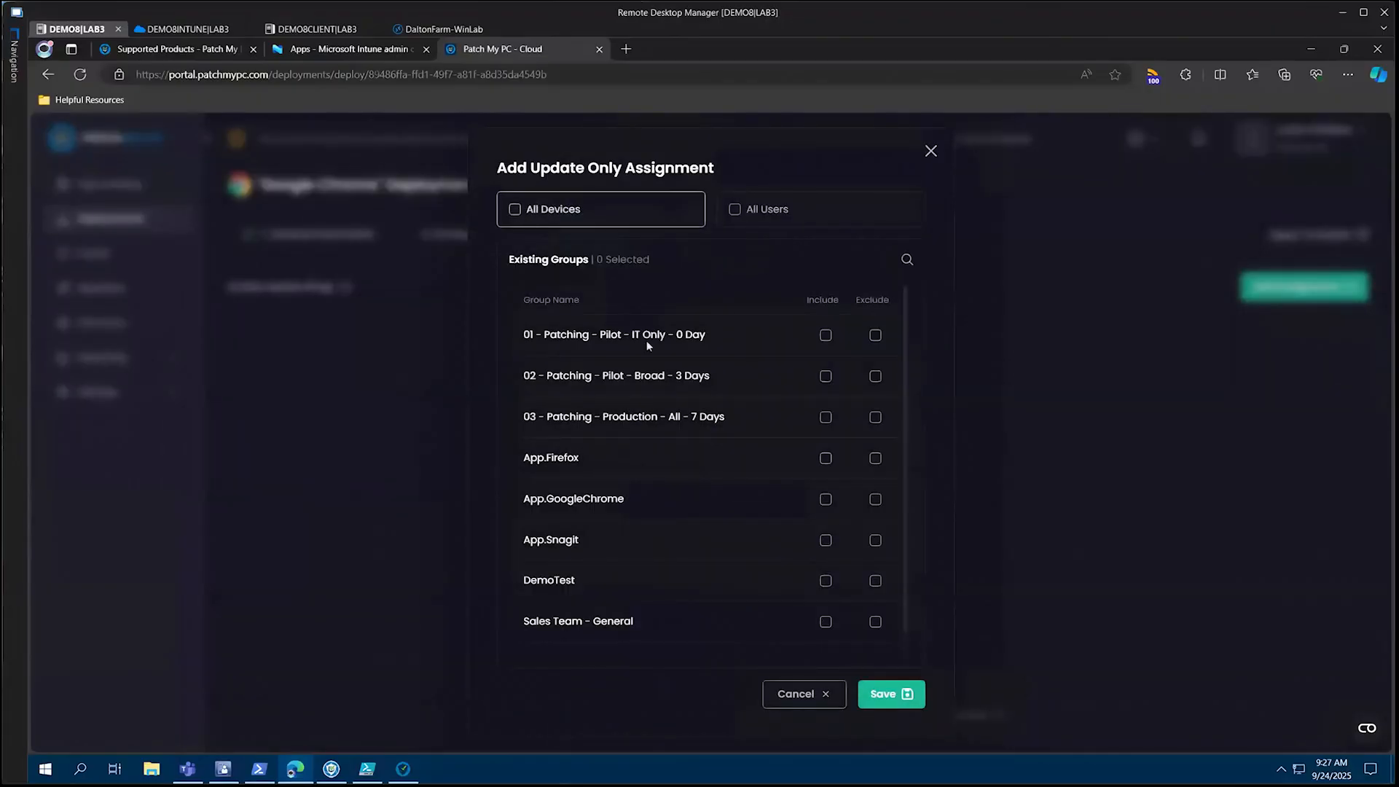
click(868, 696)
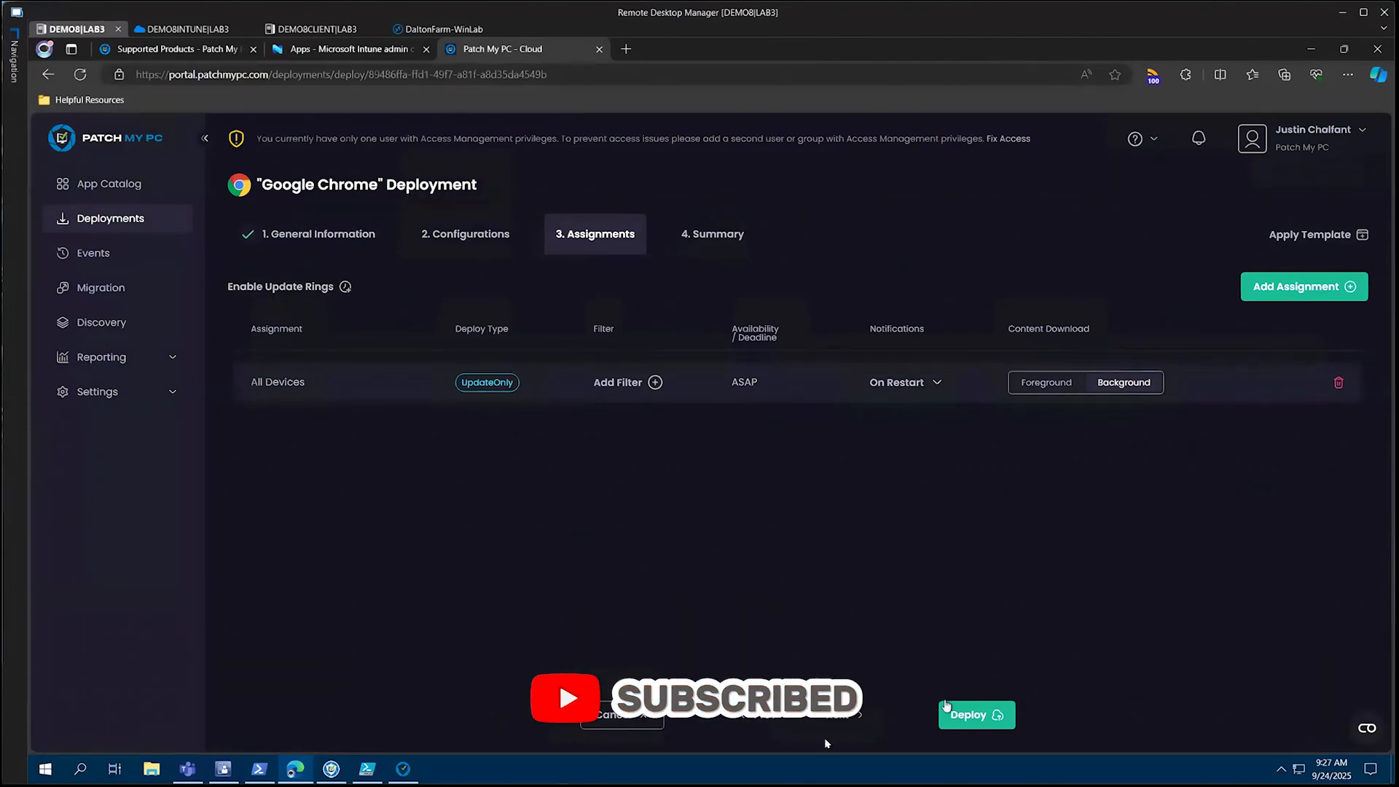
click(976, 716)
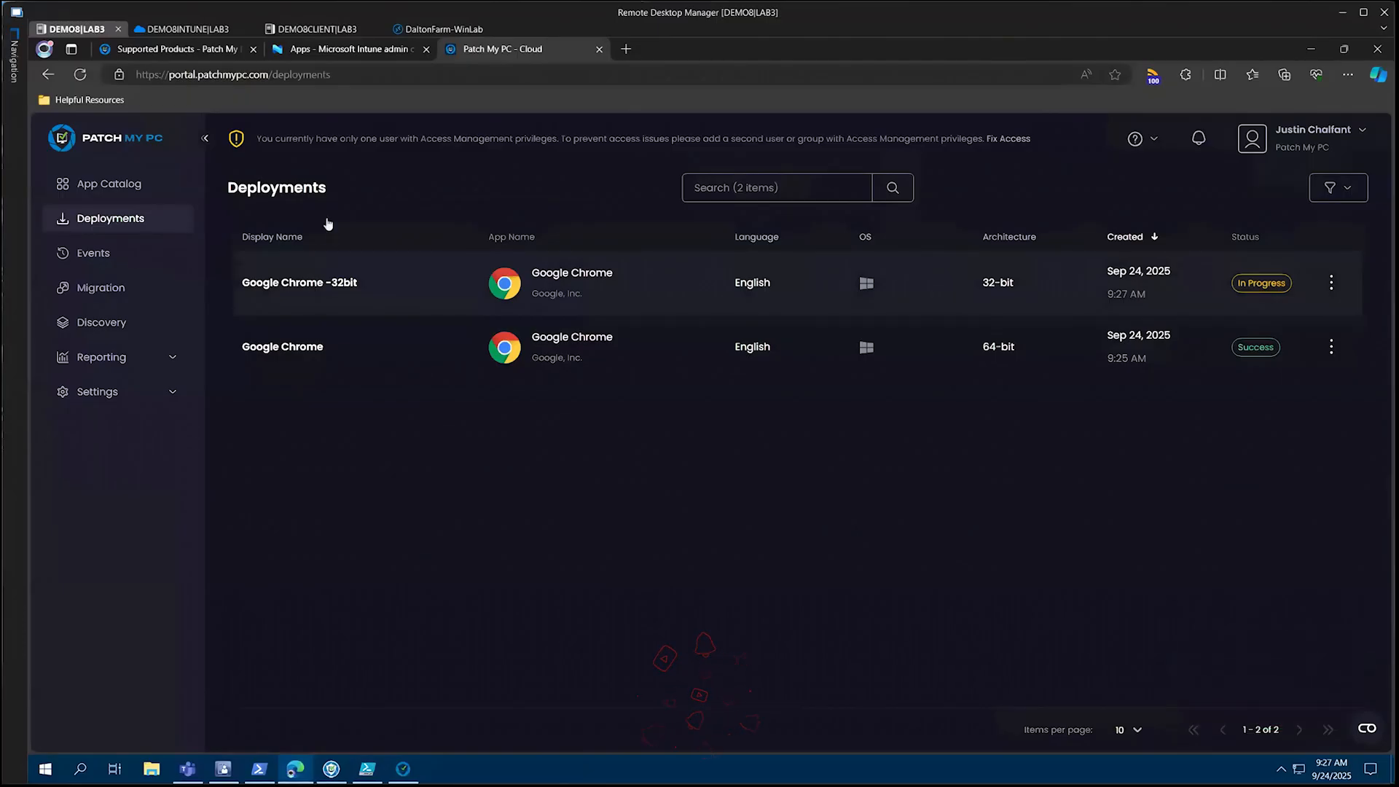
Refresh the app list in the Intune admin center, then check the installed Google Chrome version on DEMO8INTUNE
key(ctrl+shift+Tab)
click(492, 233)
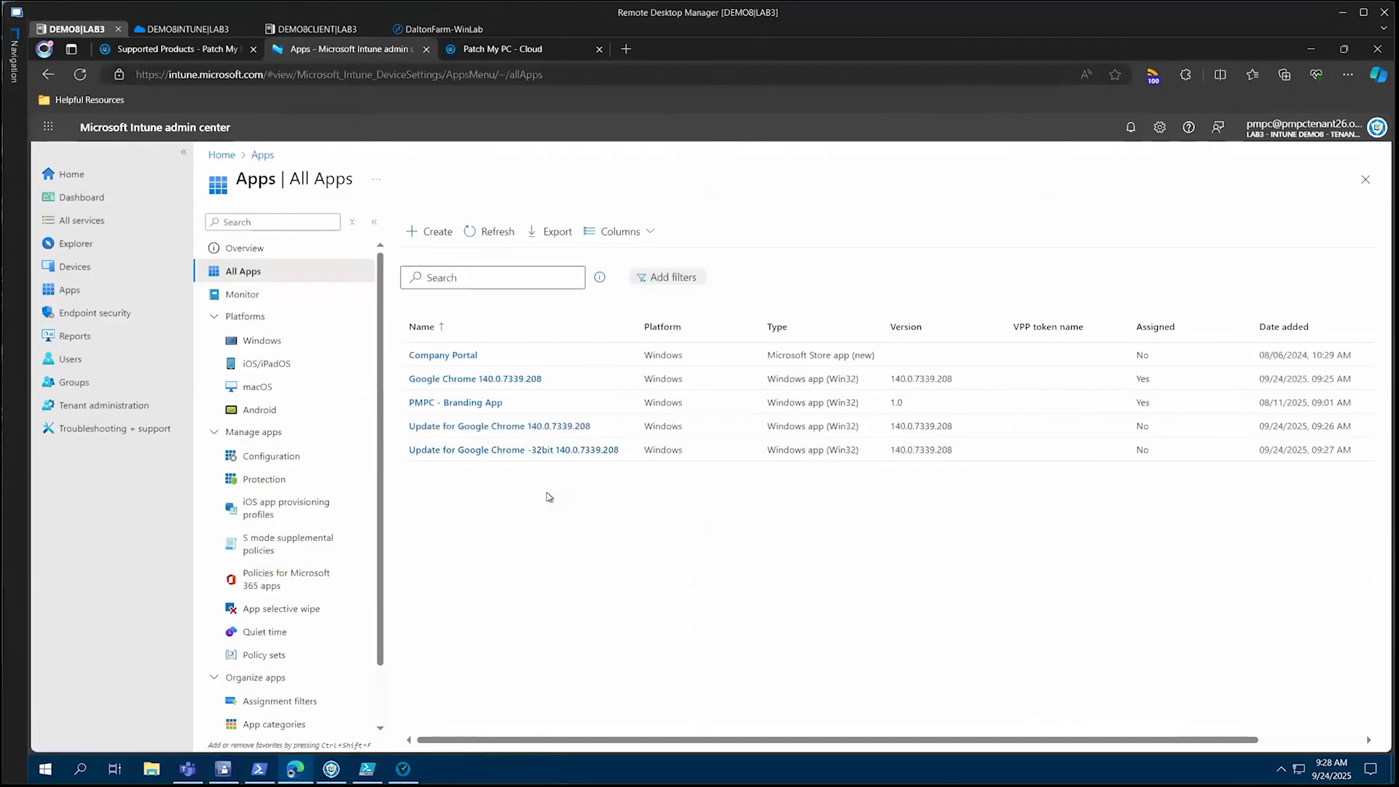
click(206, 33)
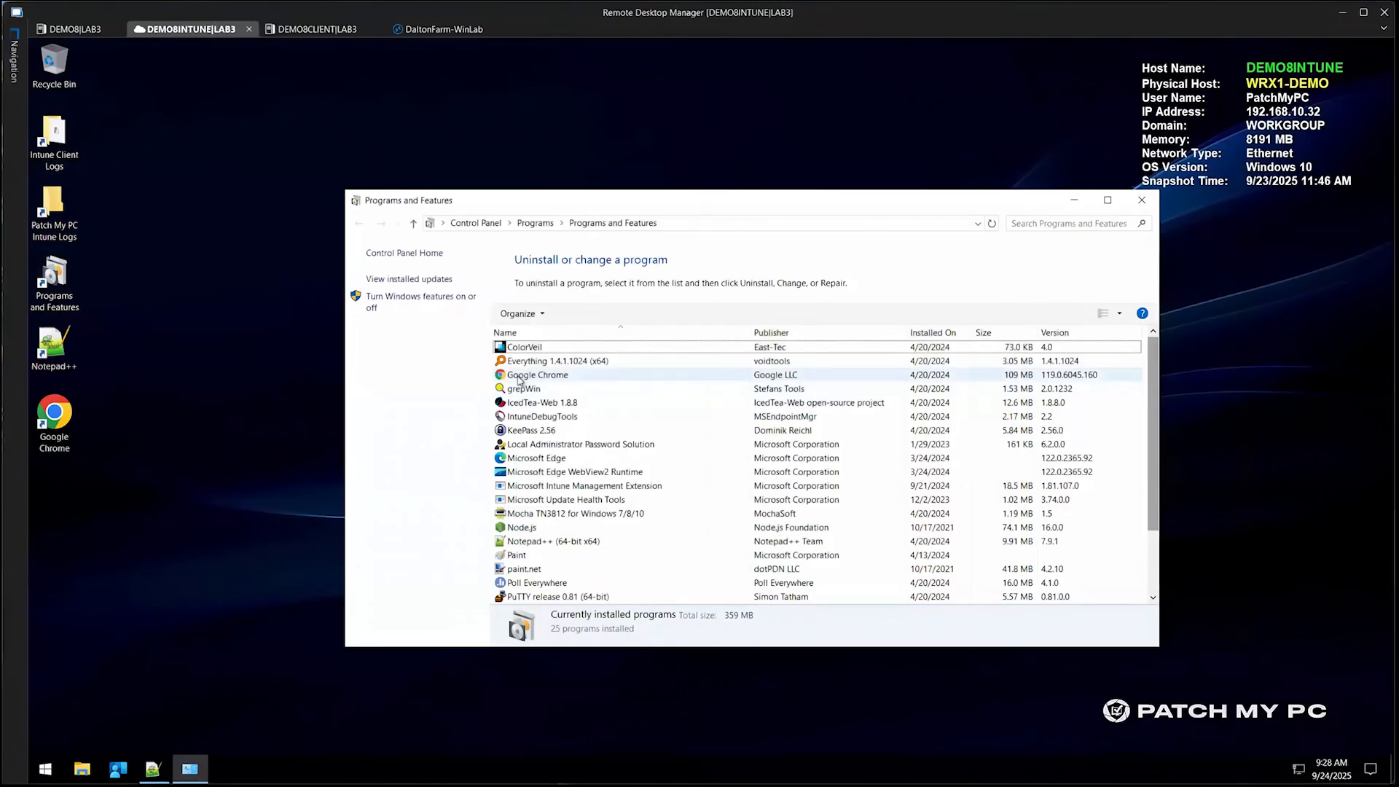
click(197, 601)
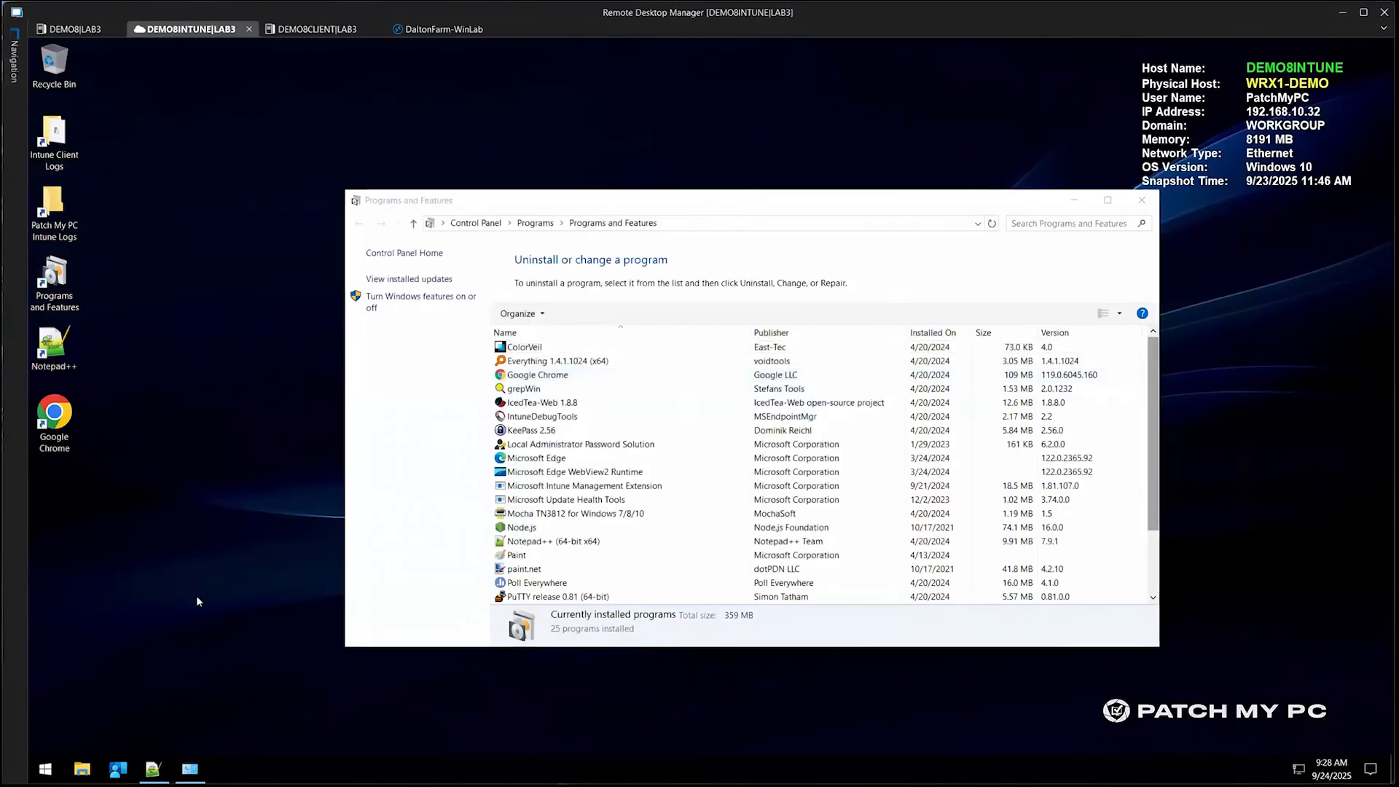
On DEMO8, open the PowerShell requirement rule of "Update for Google Chrome 140.0.7339.208" in Intune and copy its script content
click(79, 31)
click(503, 428)
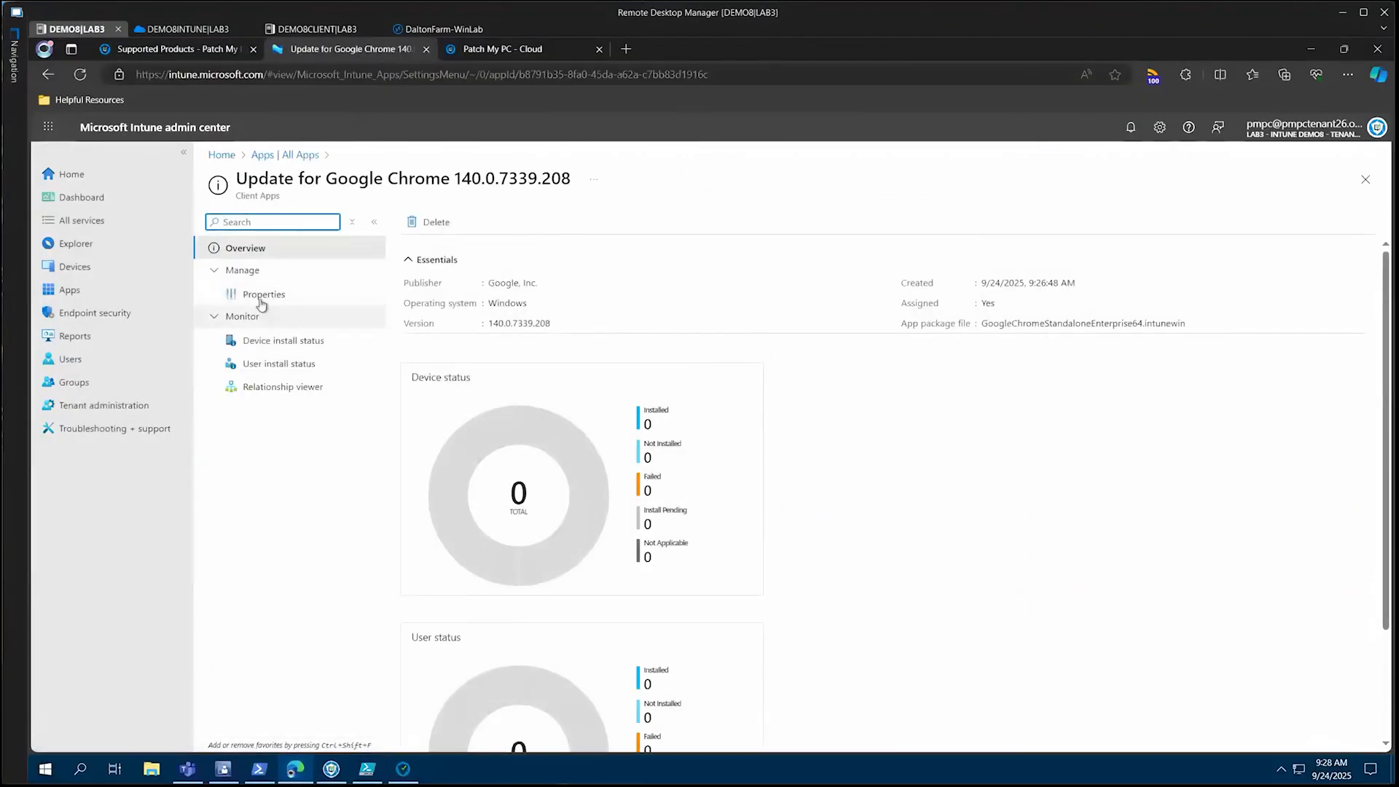
click(264, 294)
scroll(574, 543, down, 8)
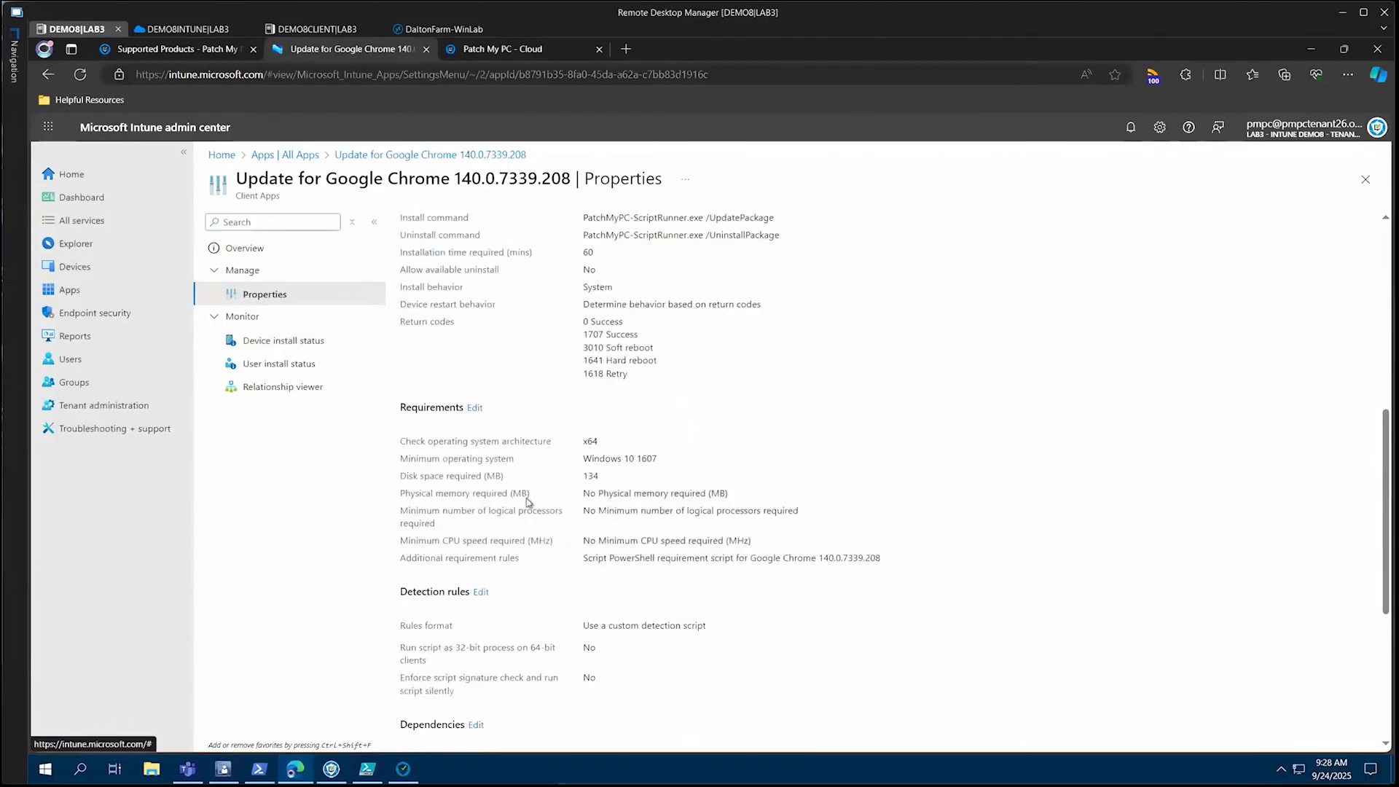
click(487, 410)
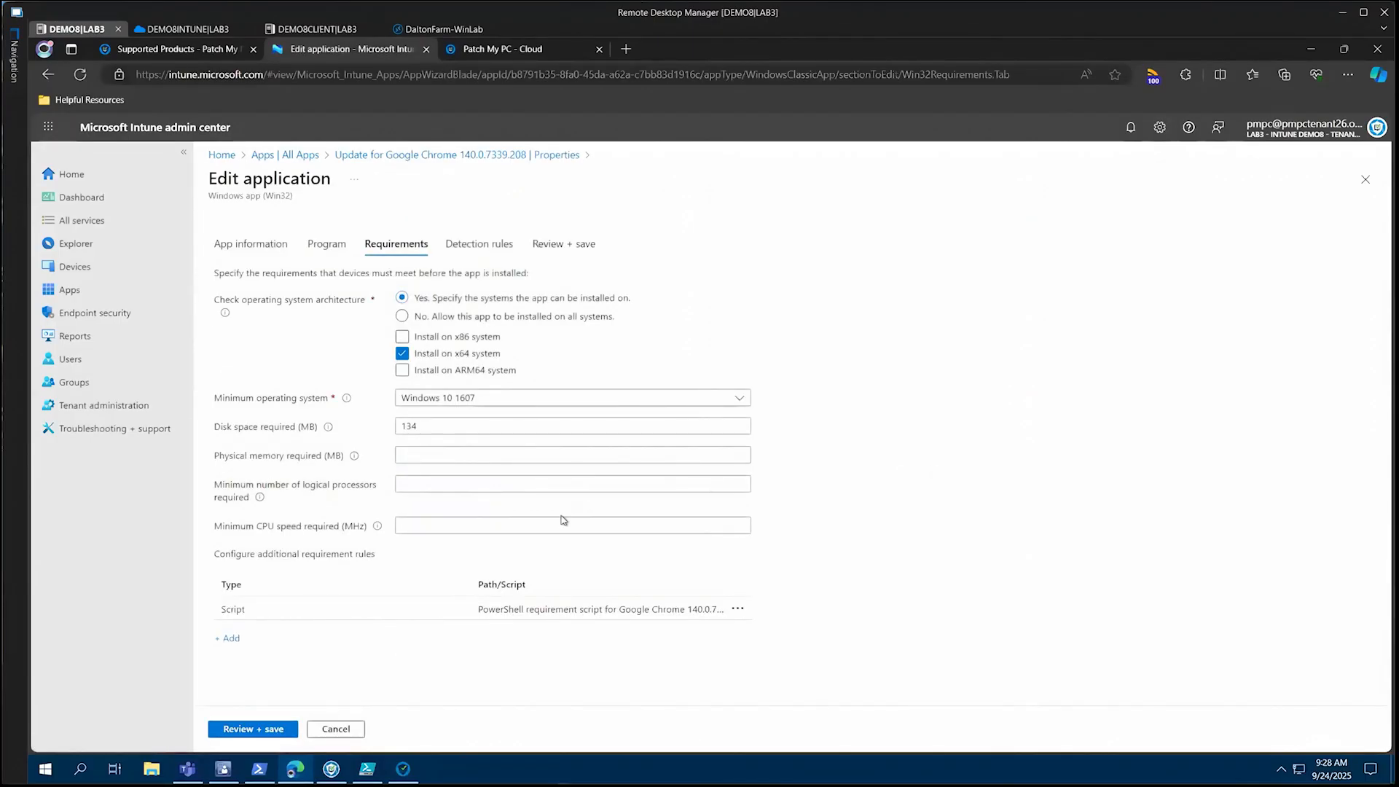
click(567, 609)
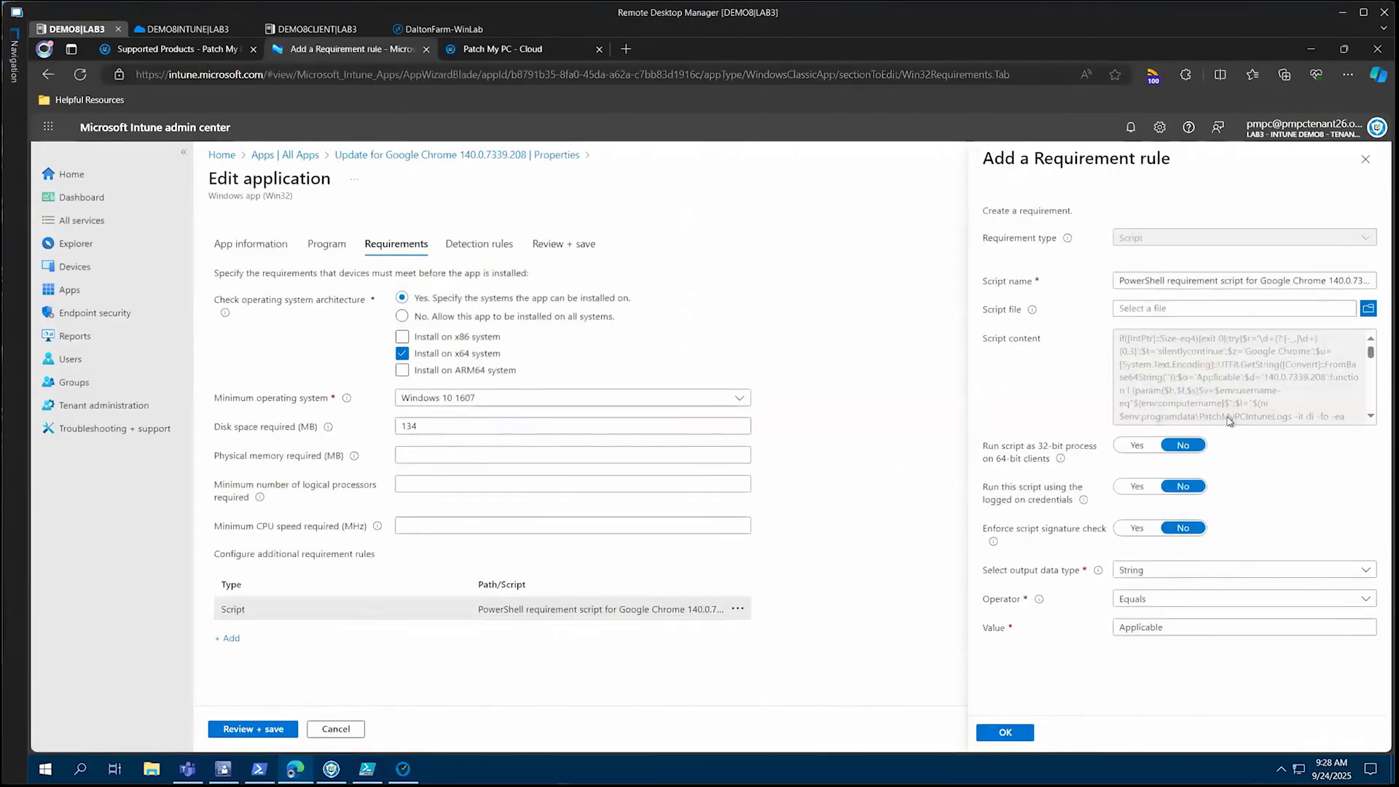
click(1132, 357)
key(ctrl+a)
On DEMO8INTUNE, run the copied requirement script in an administrator PowerShell session and examine its output for the 64-bit Chrome update
click(191, 31)
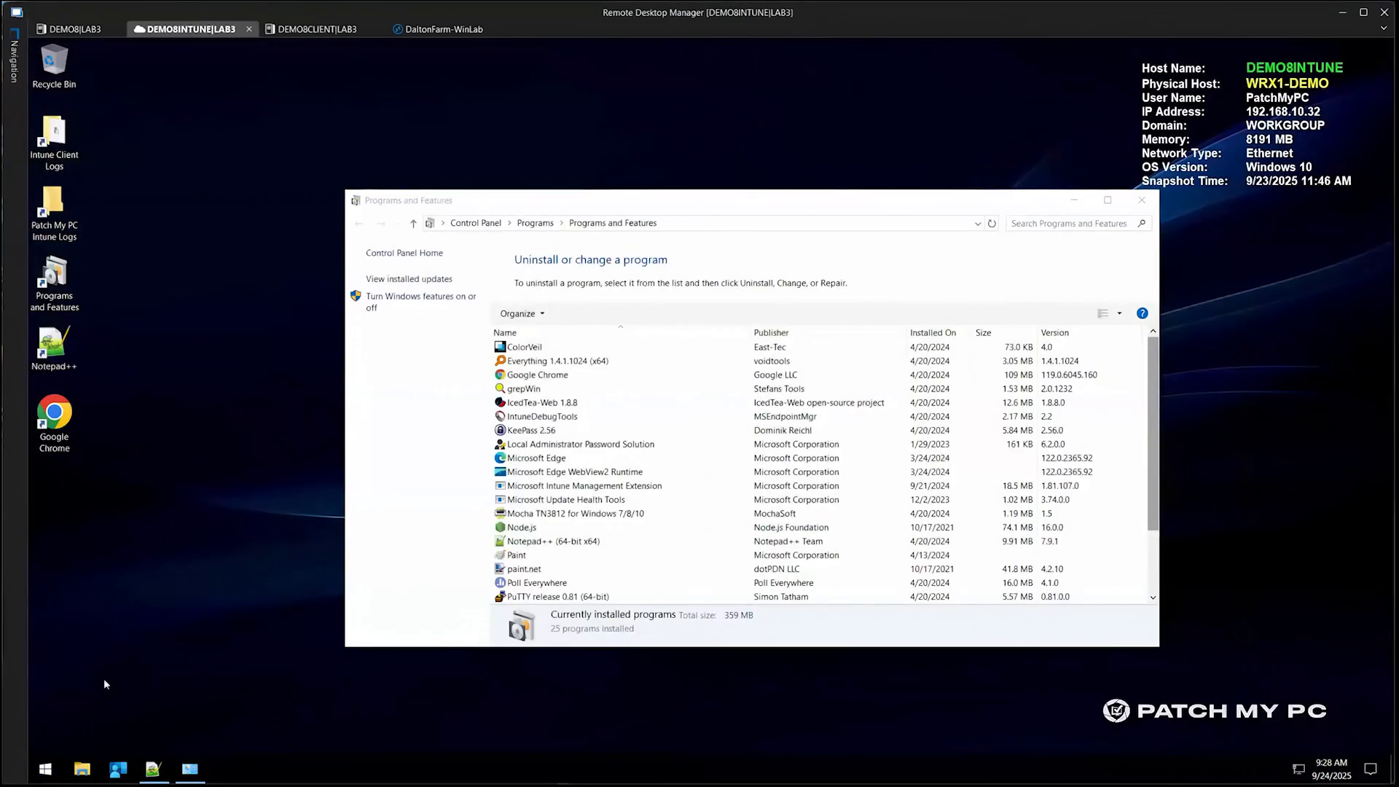
right_click(56, 762)
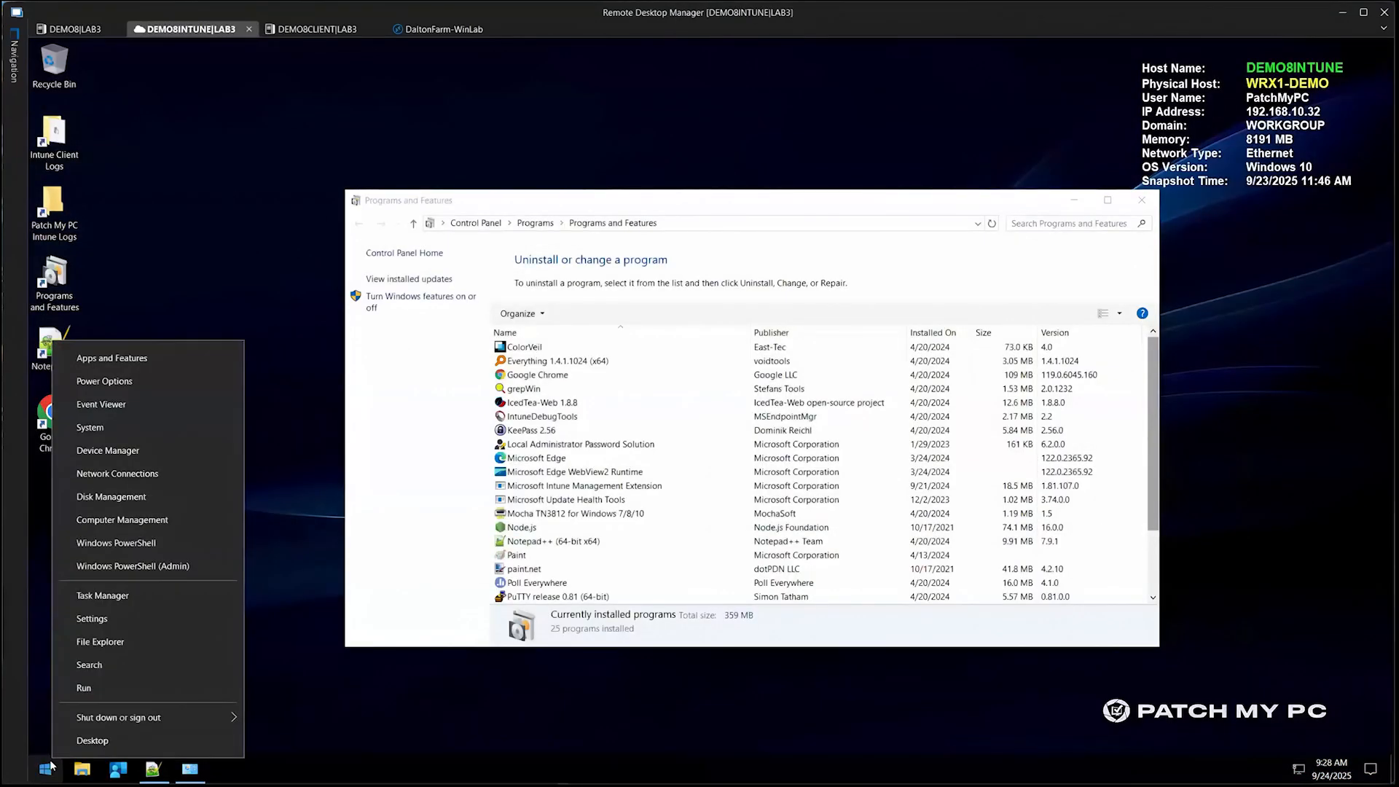
click(230, 561)
click(656, 496)
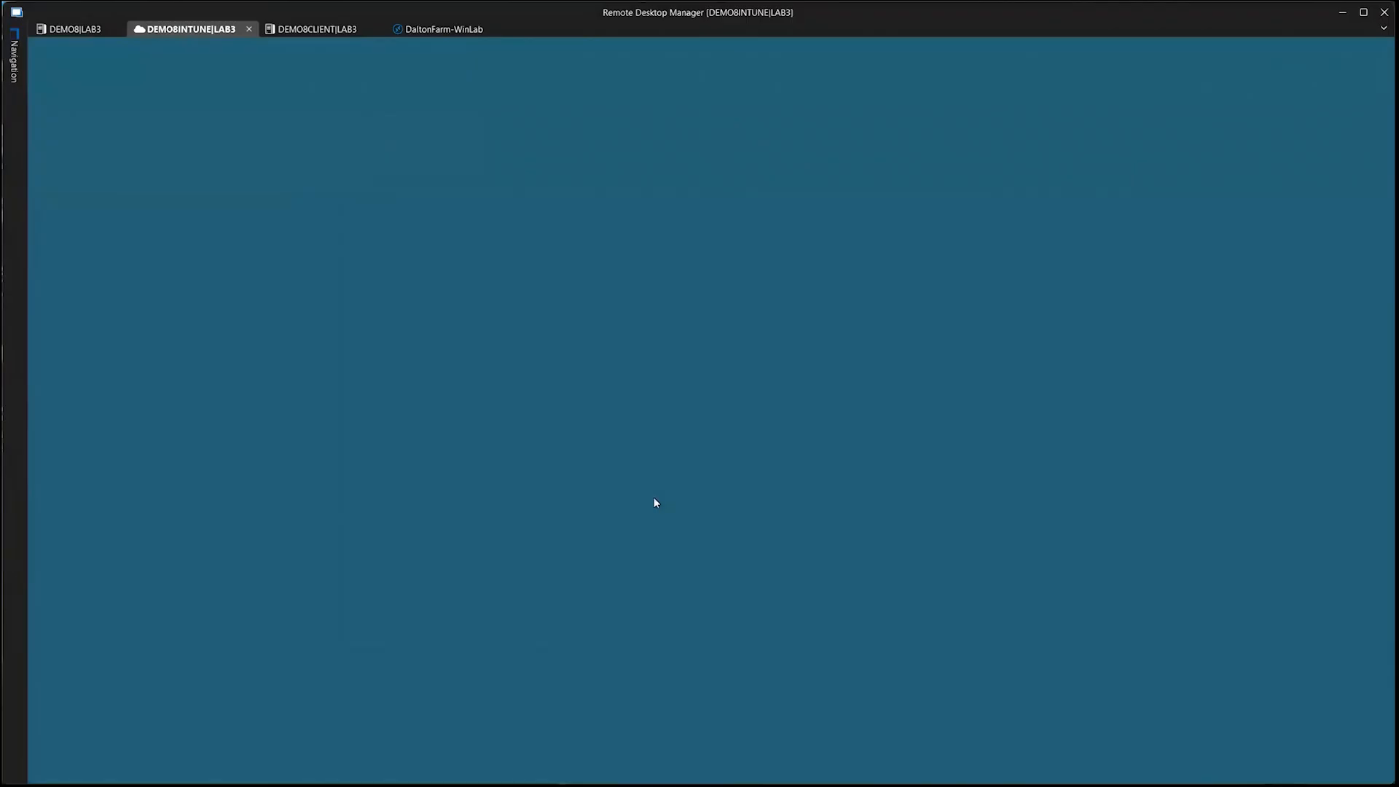
right_click(372, 325)
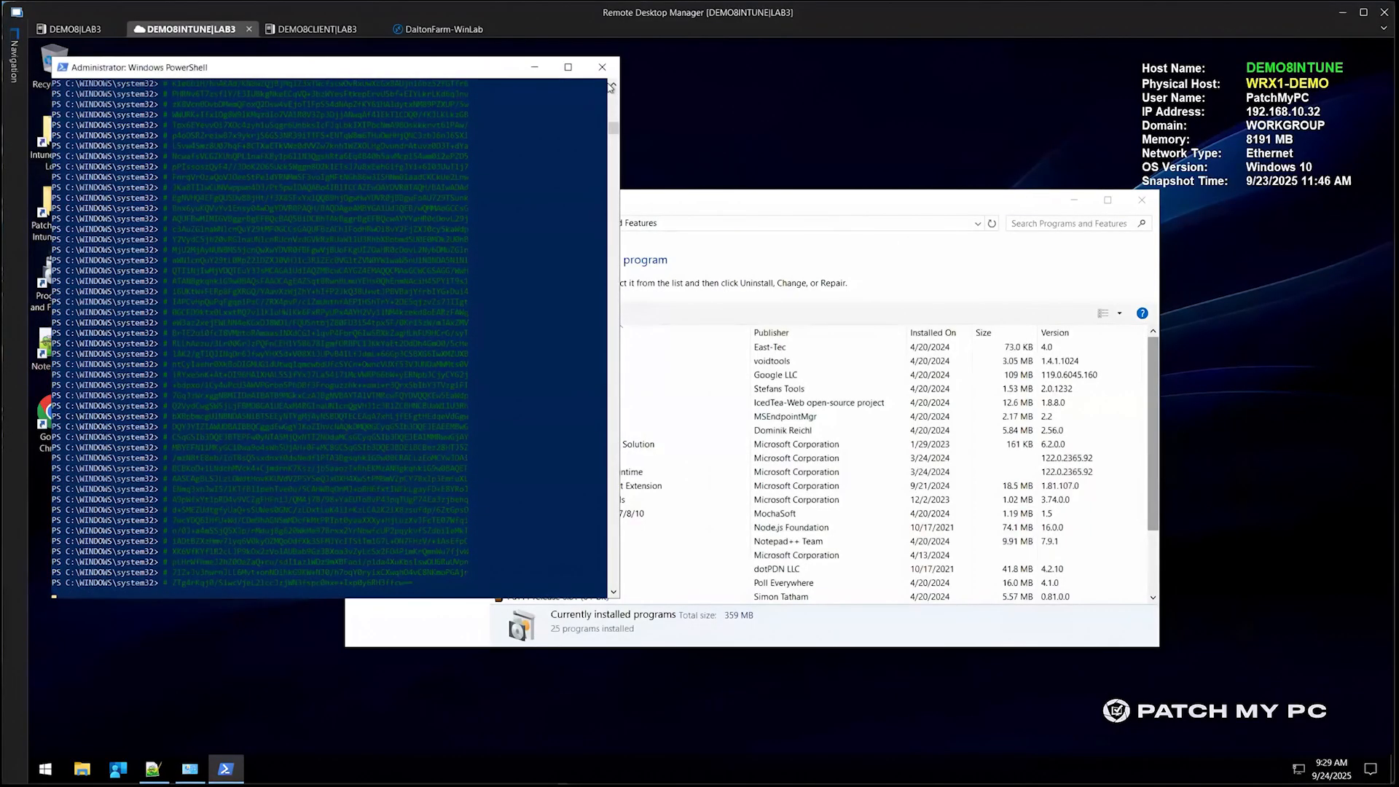
drag(613, 127, 613, 93)
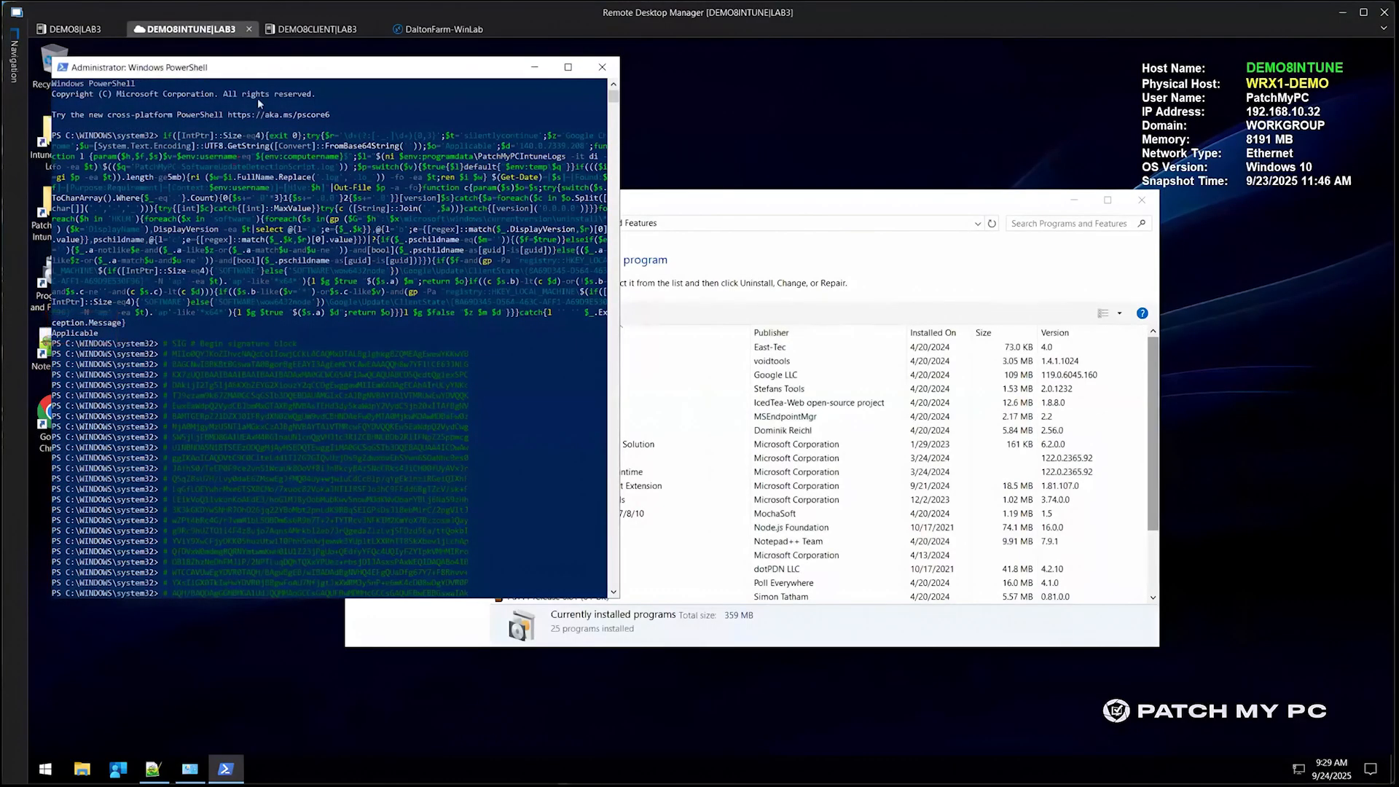
drag(296, 78, 650, 99)
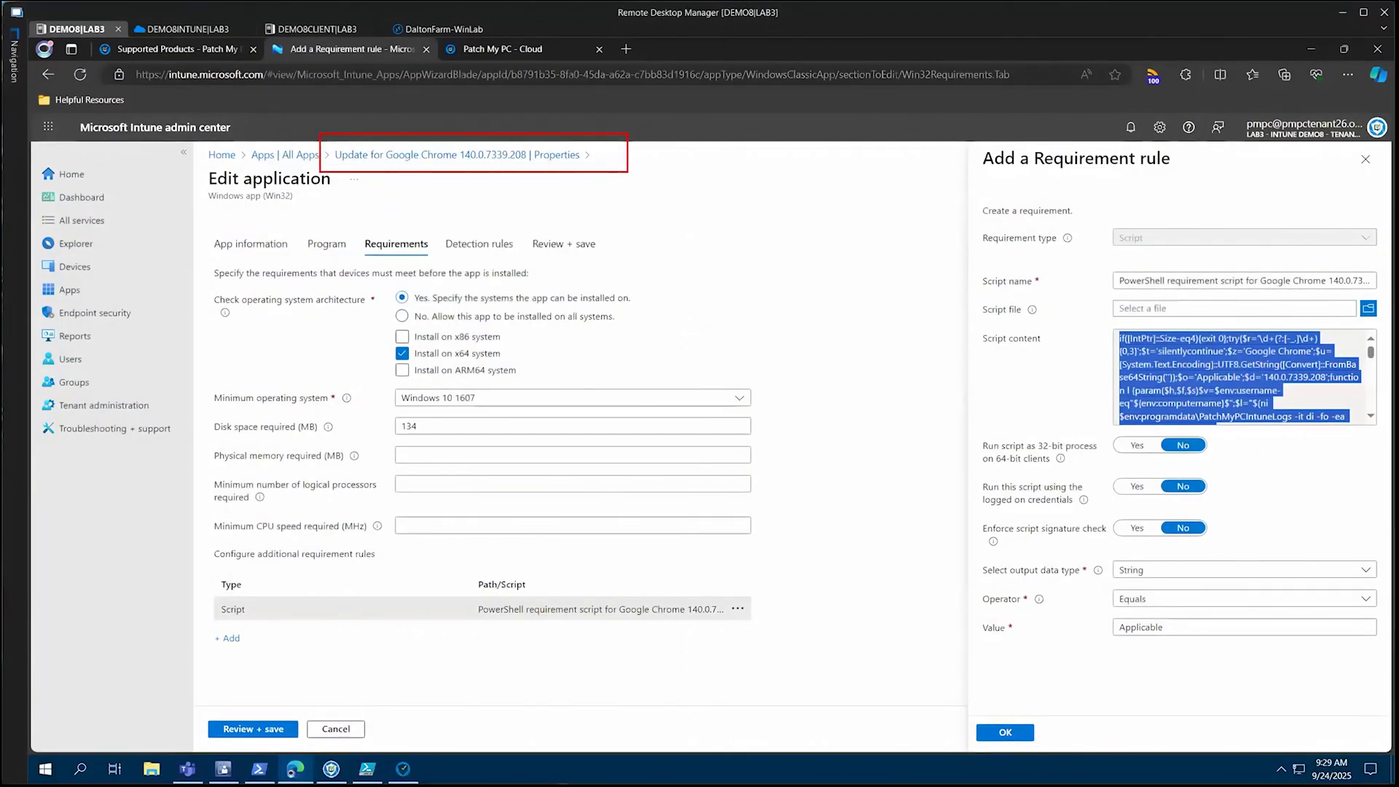
click(186, 29)
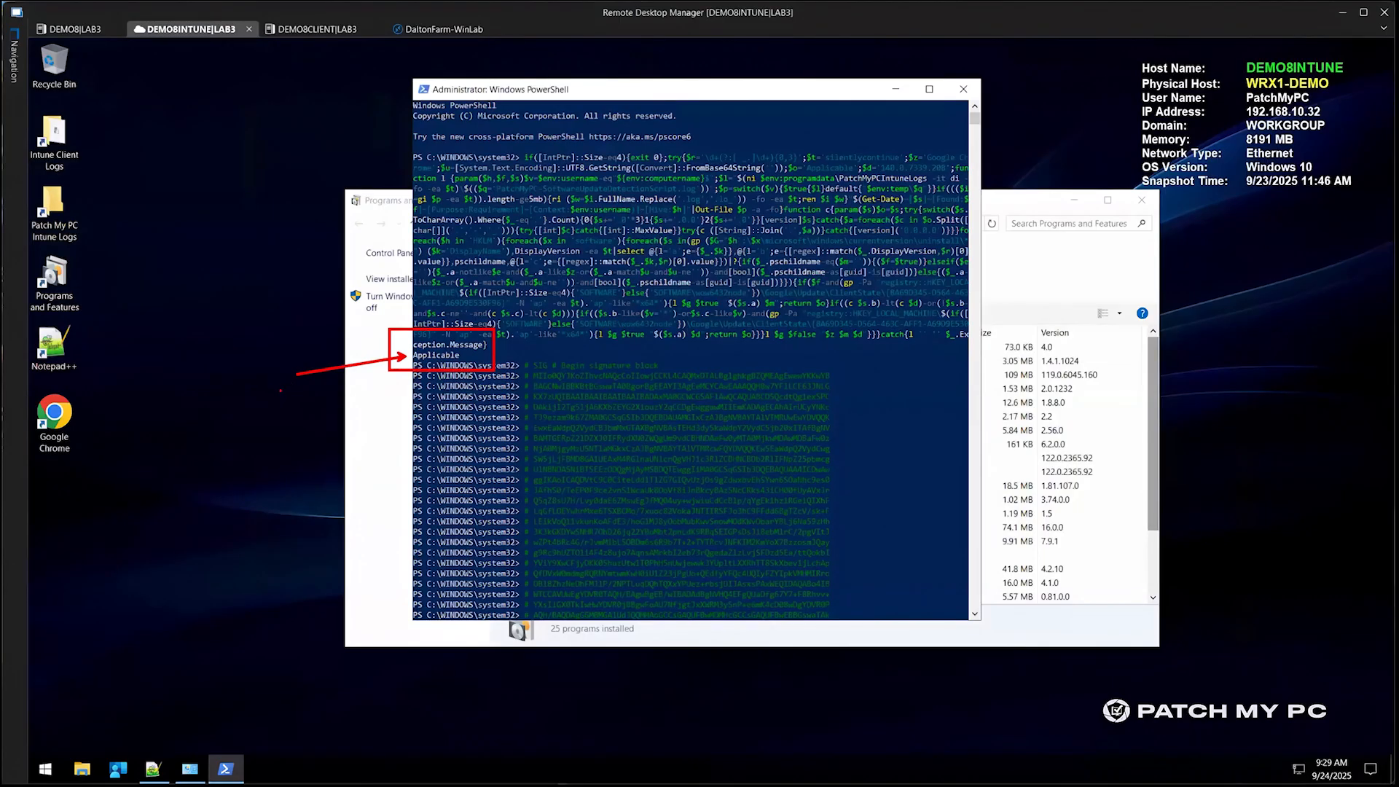
On DEMO8, open "Update for Google Chrome -32bit 140.0.7339.208" in Intune and review the Not Applicable count in its device status
click(82, 29)
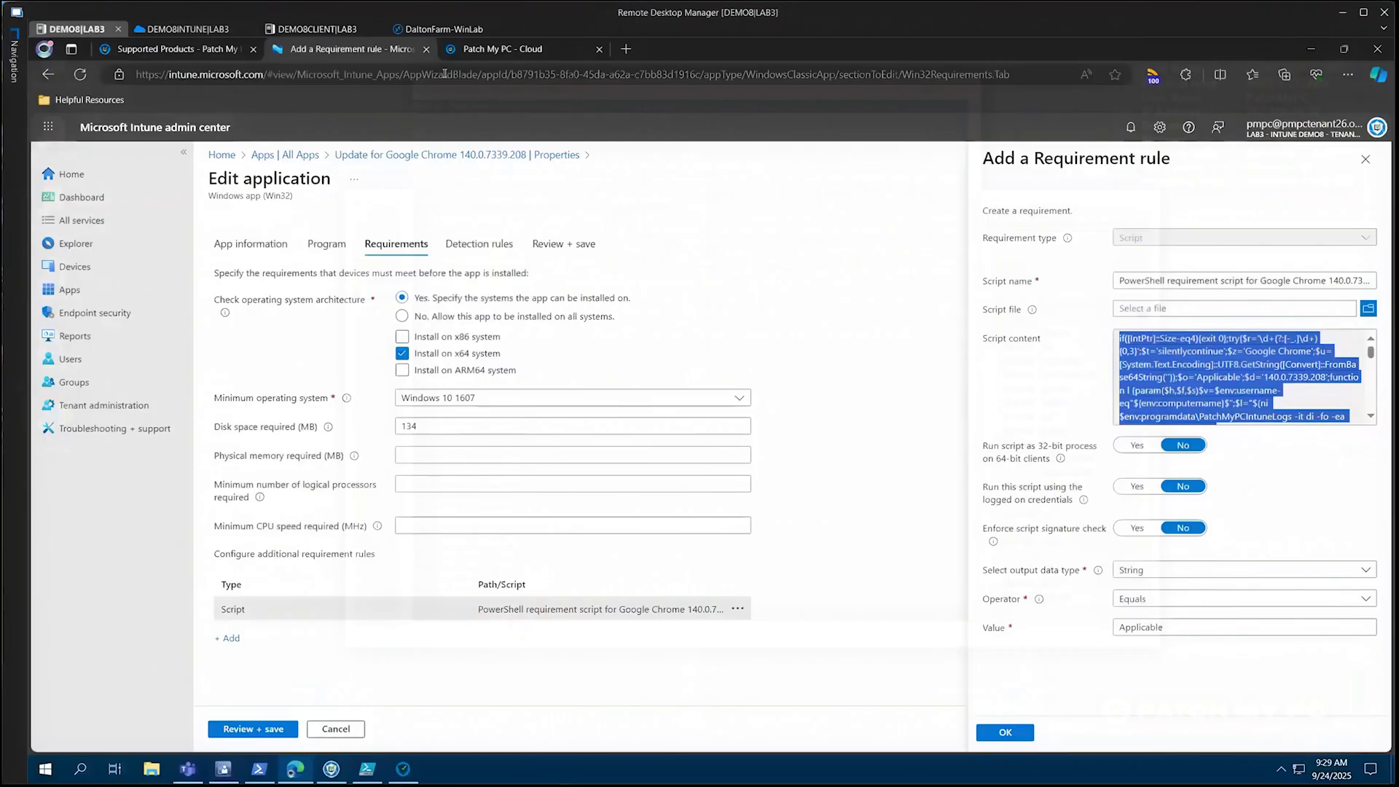
click(308, 155)
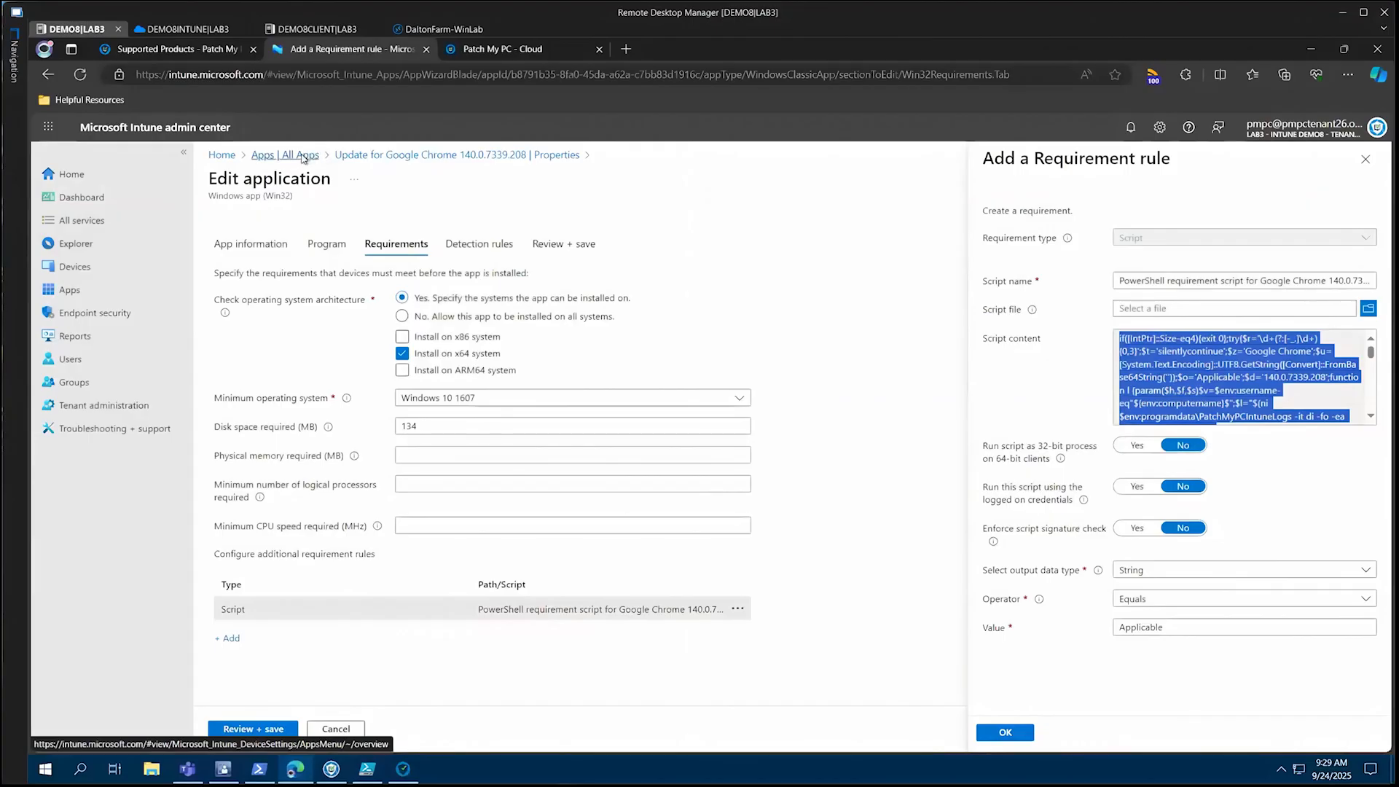
click(480, 451)
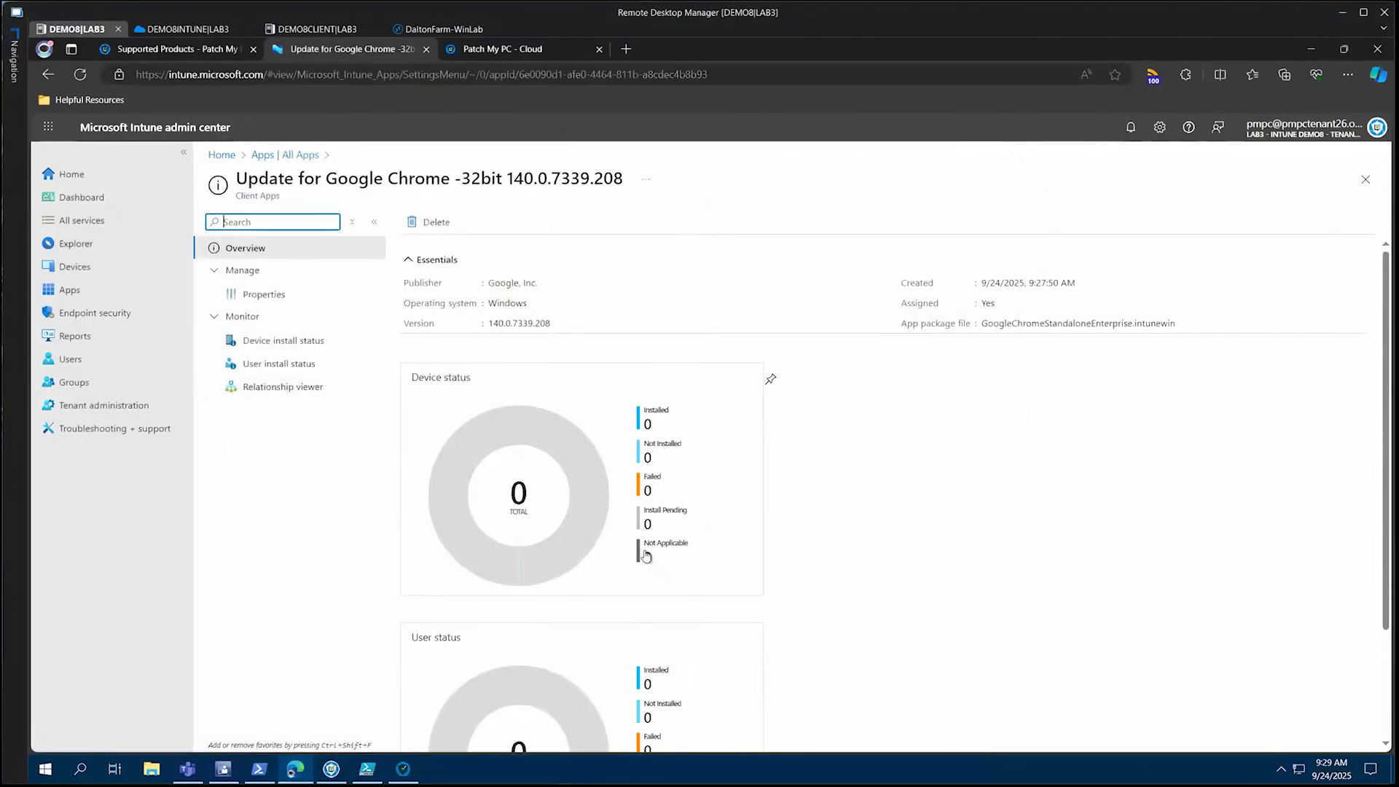
key(ctrl+2)
drag(622, 530, 734, 574)
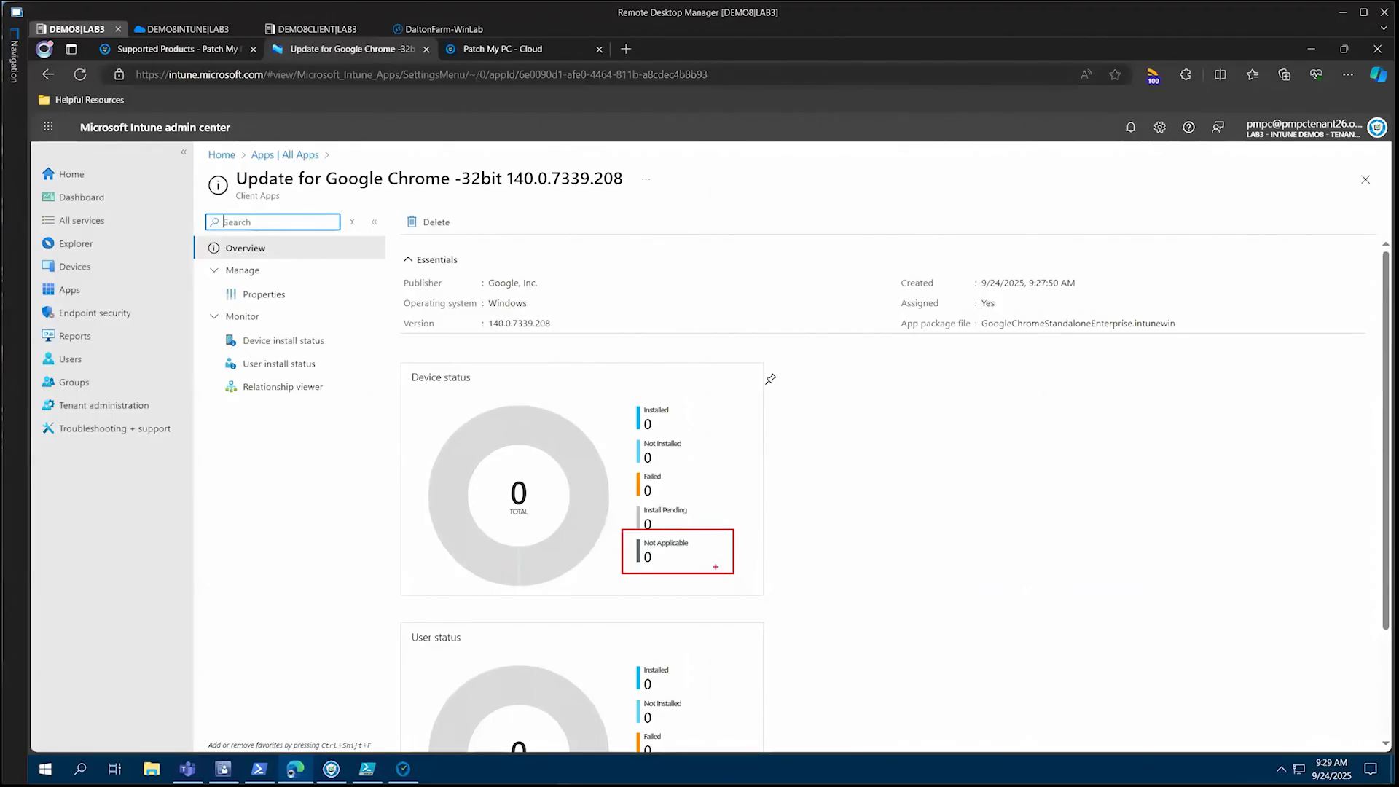
key(Escape)
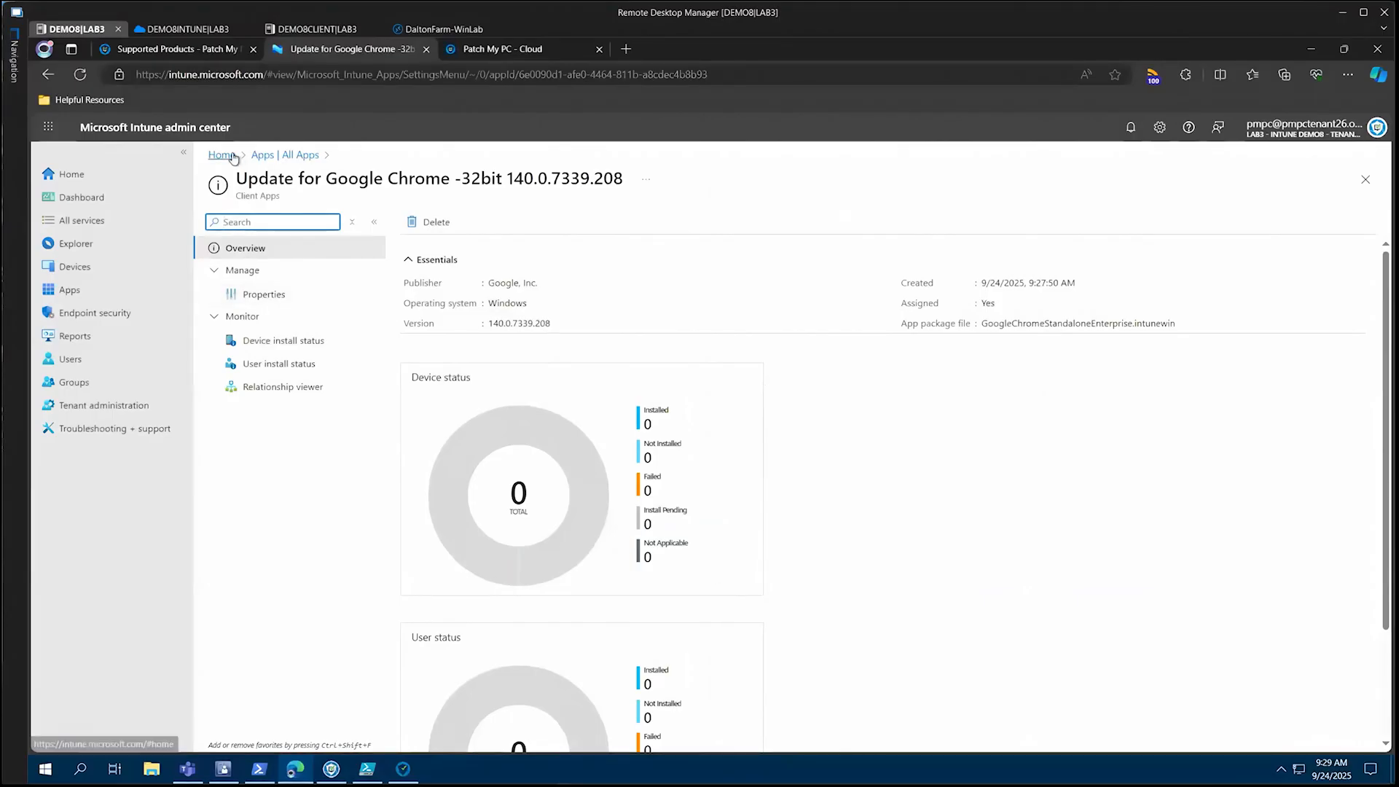
On DEMO8CLIENT, review the Chrome applications in Software Center and the installed Google Chrome version in Programs and Features
click(303, 33)
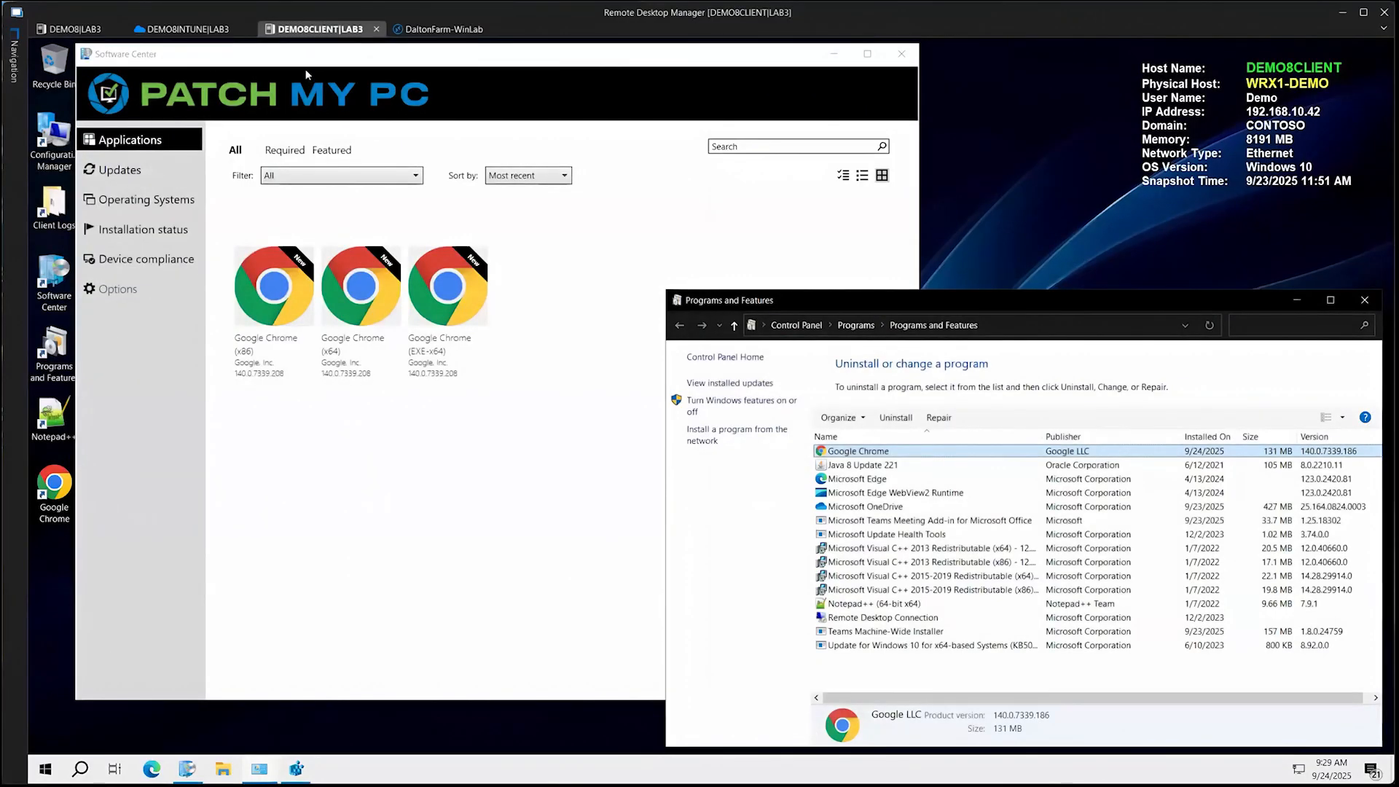
click(355, 586)
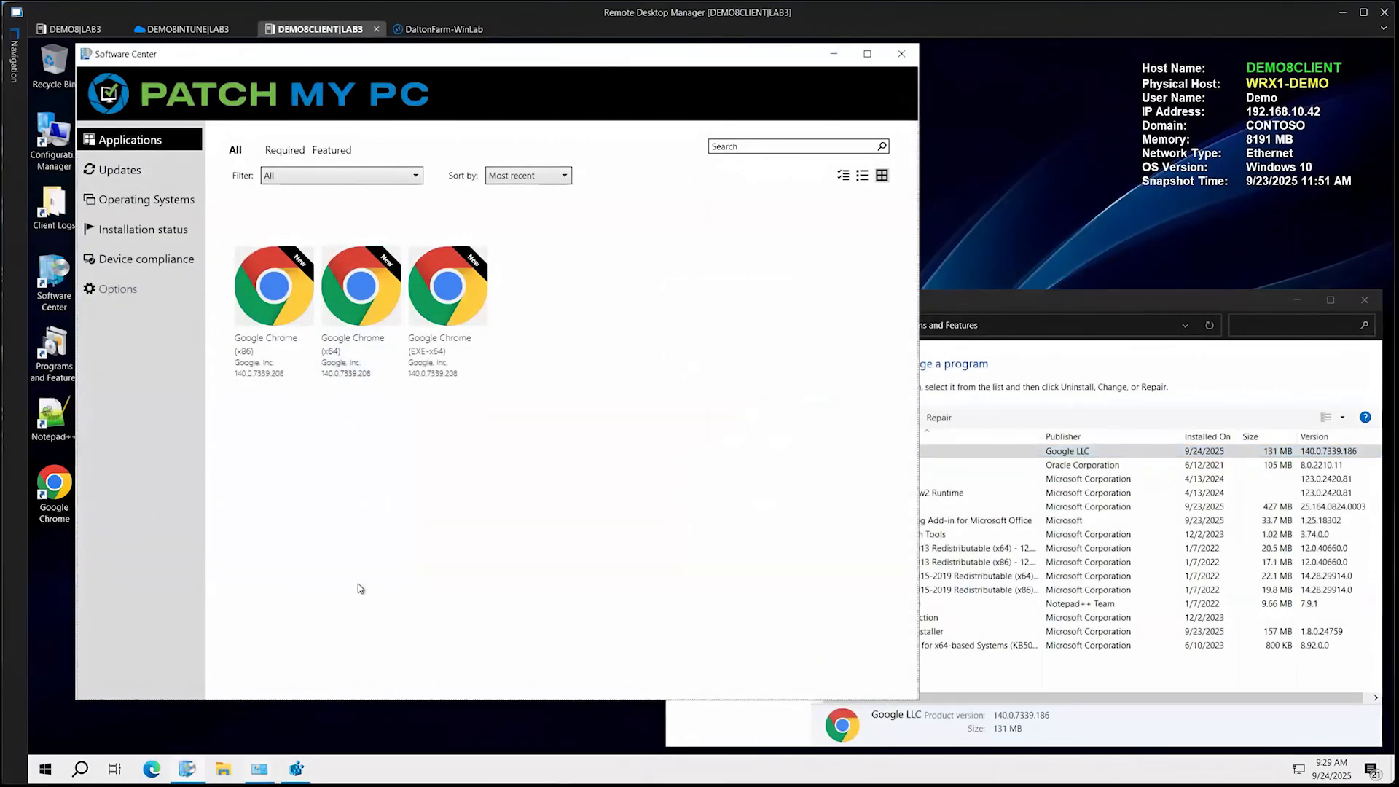
click(1151, 455)
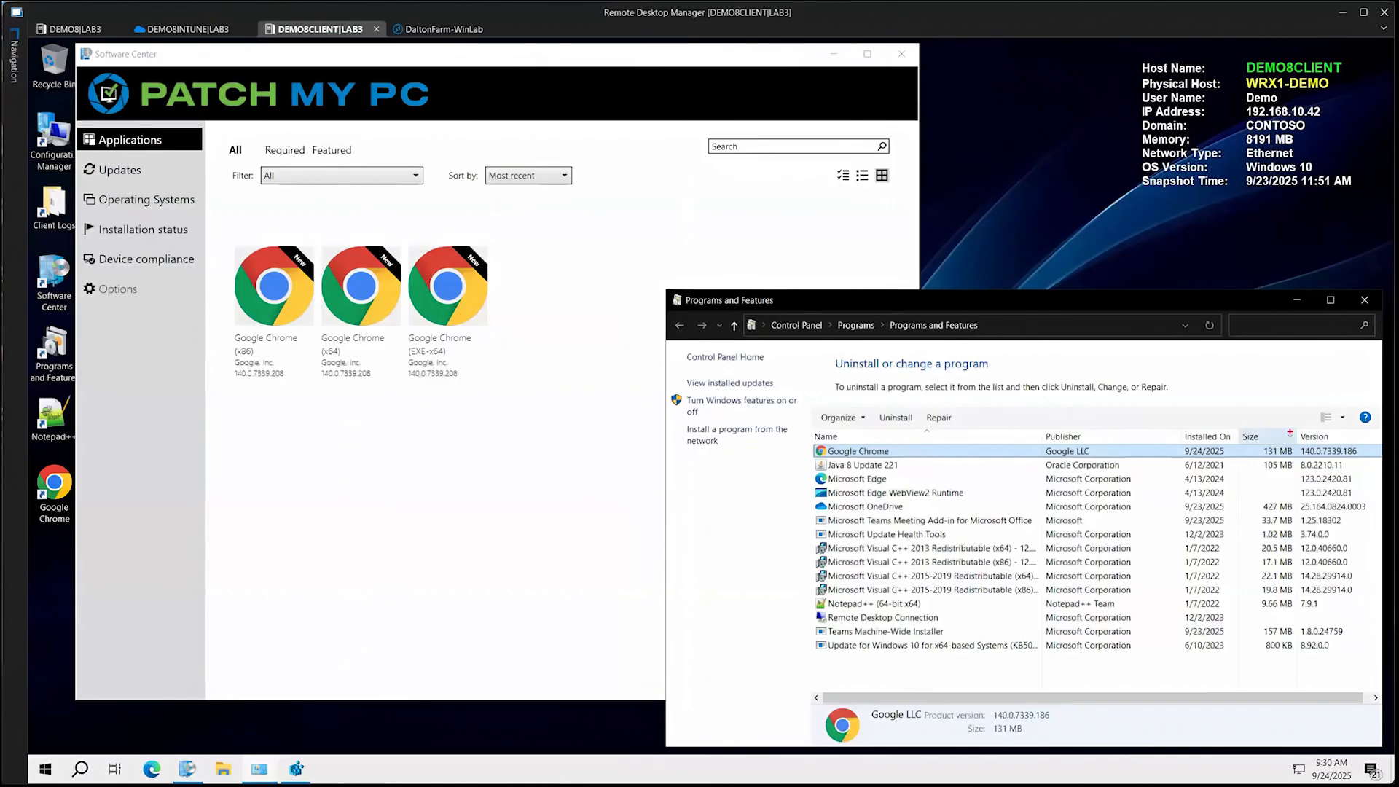
drag(1290, 432, 1365, 457)
key(Escape)
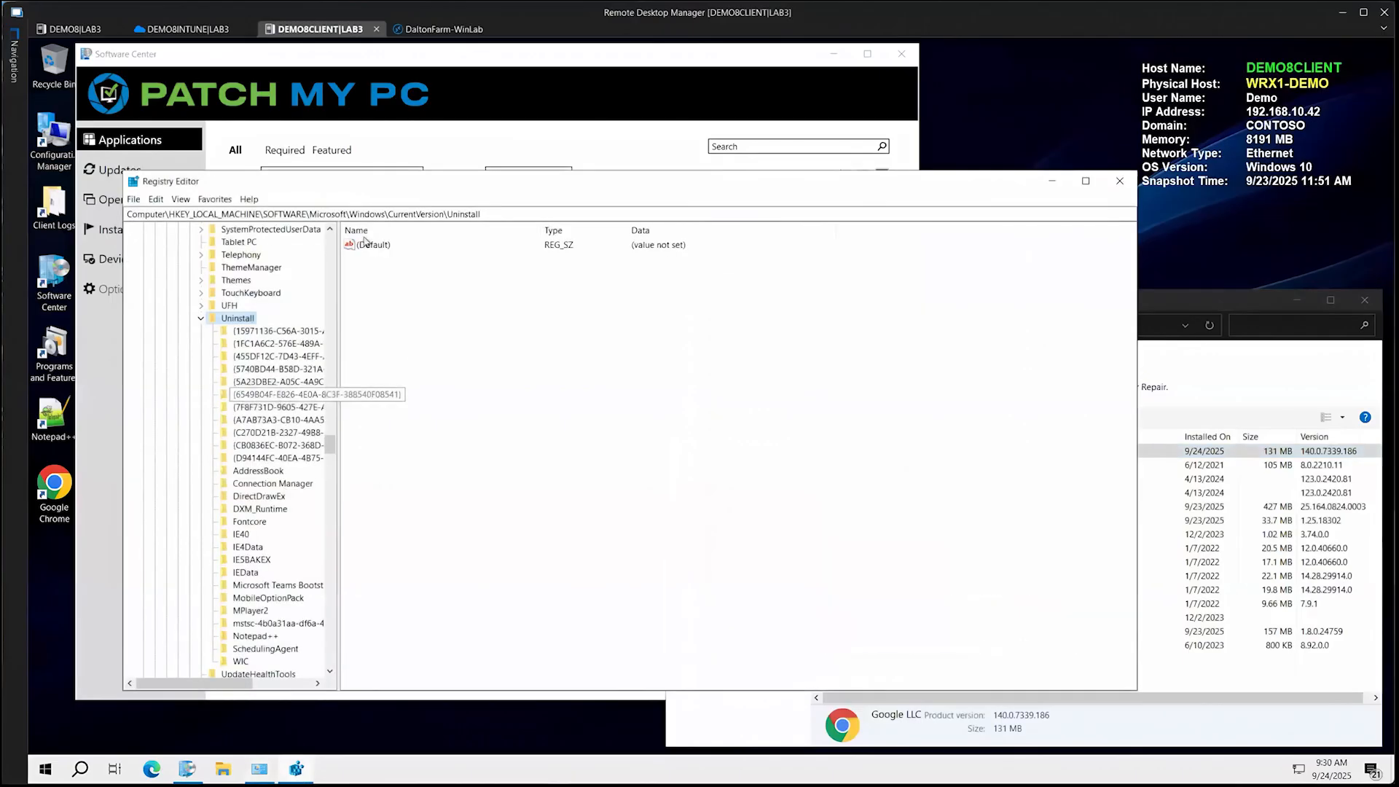
Inspect Google Chrome's key under HKEY_LOCAL_MACHINE\SOFTWARE\Microsoft\Windows\CurrentVersion\Uninstall in Registry Editor
drag(372, 184, 480, 192)
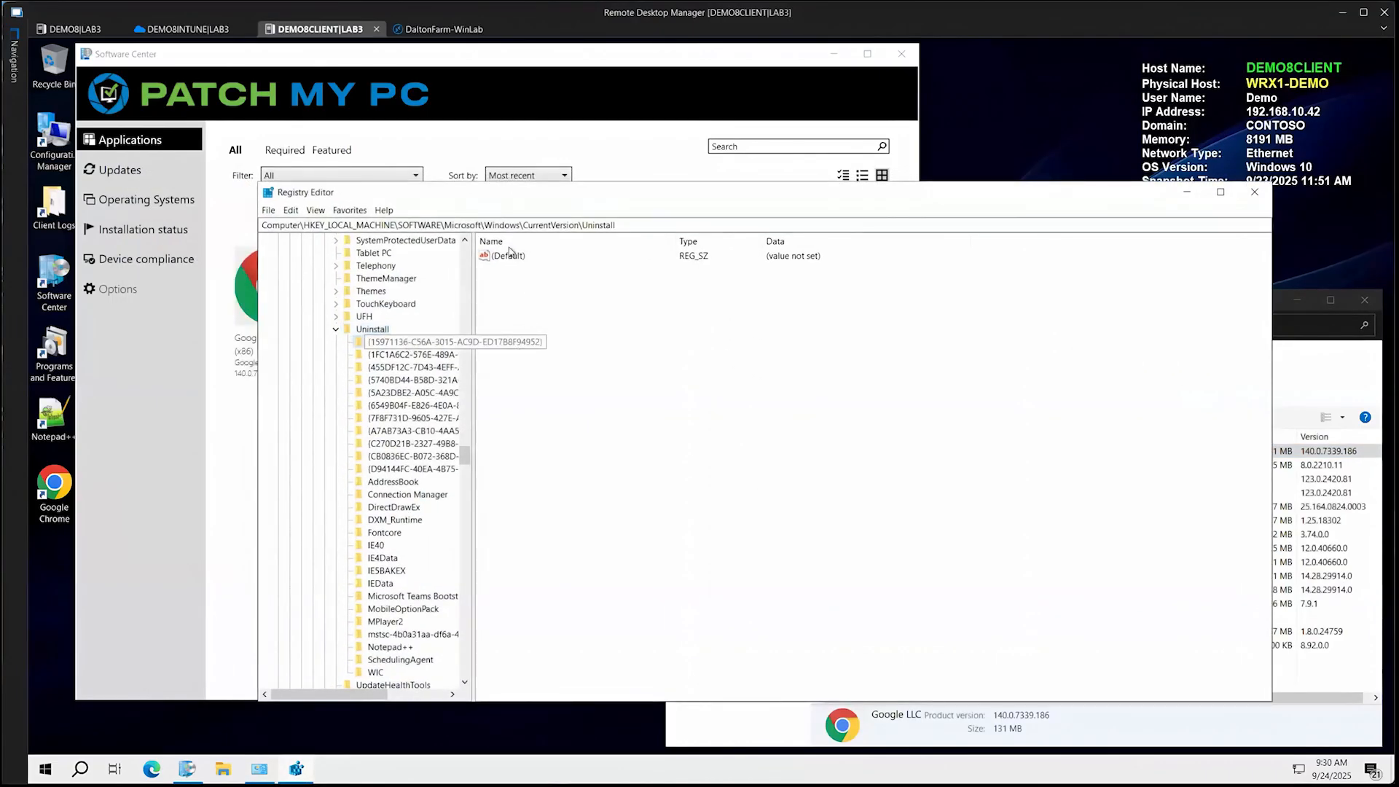
click(414, 342)
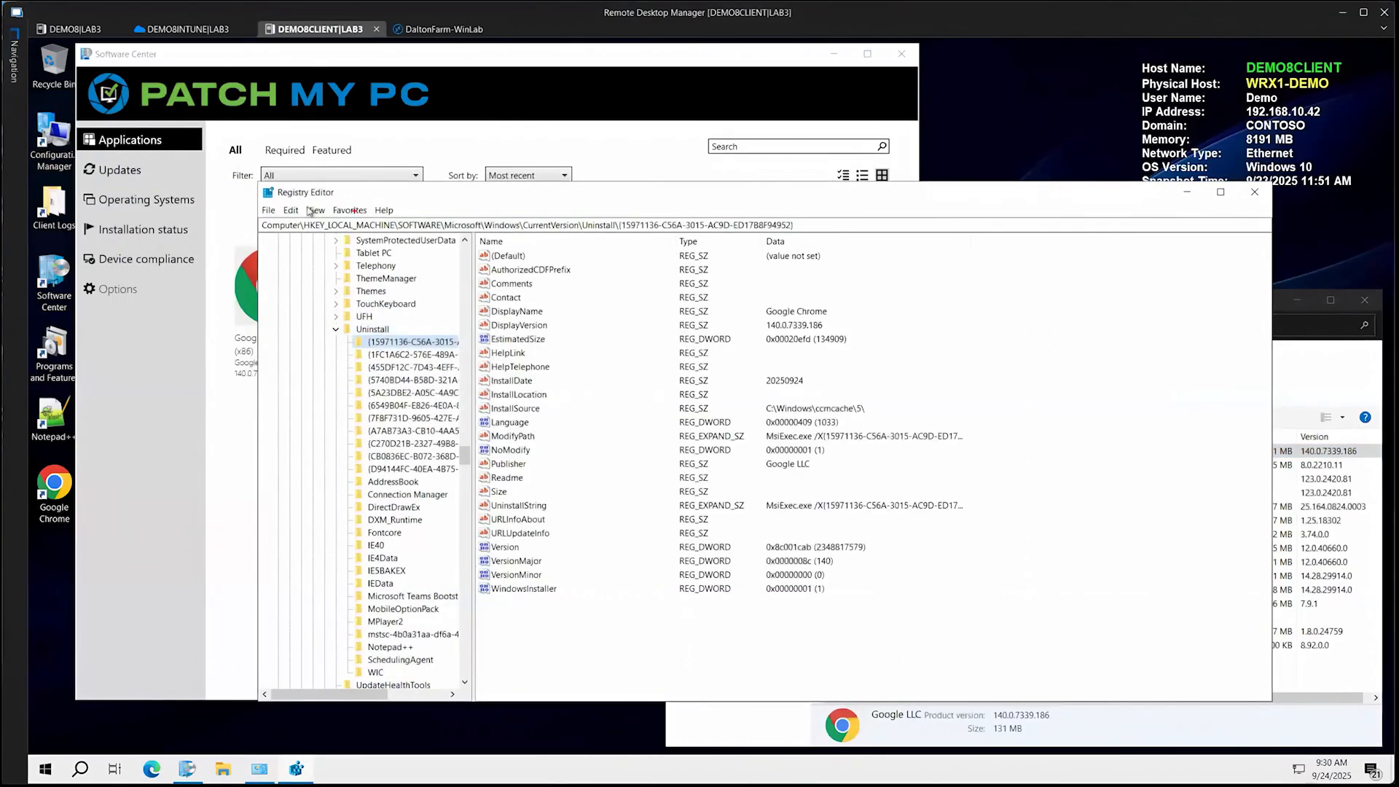
mouse_move(304, 207)
mouse_down()
mouse_move(582, 252)
mouse_move(814, 243)
mouse_up()
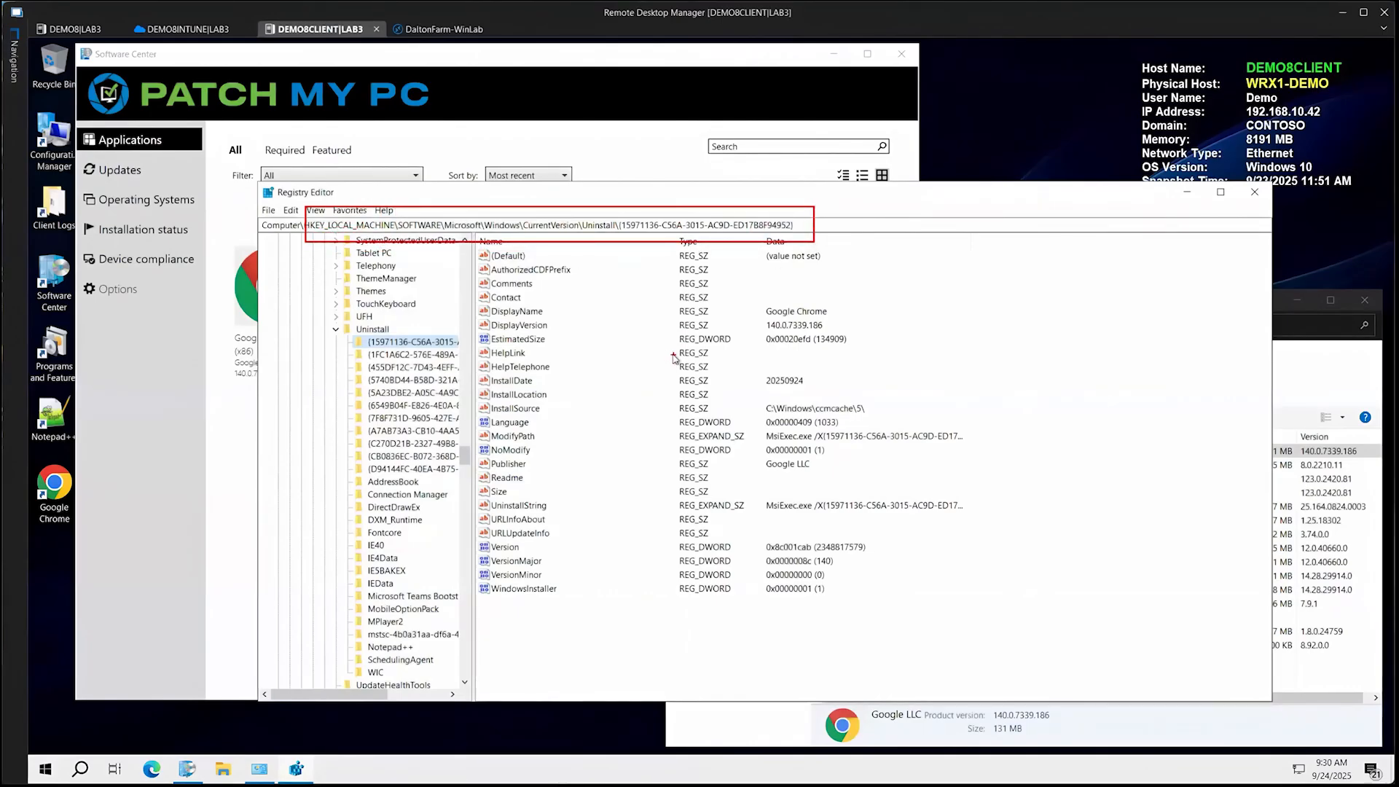
Install Google Chrome (x86) from Software Center on DEMO8CLIENT
click(242, 361)
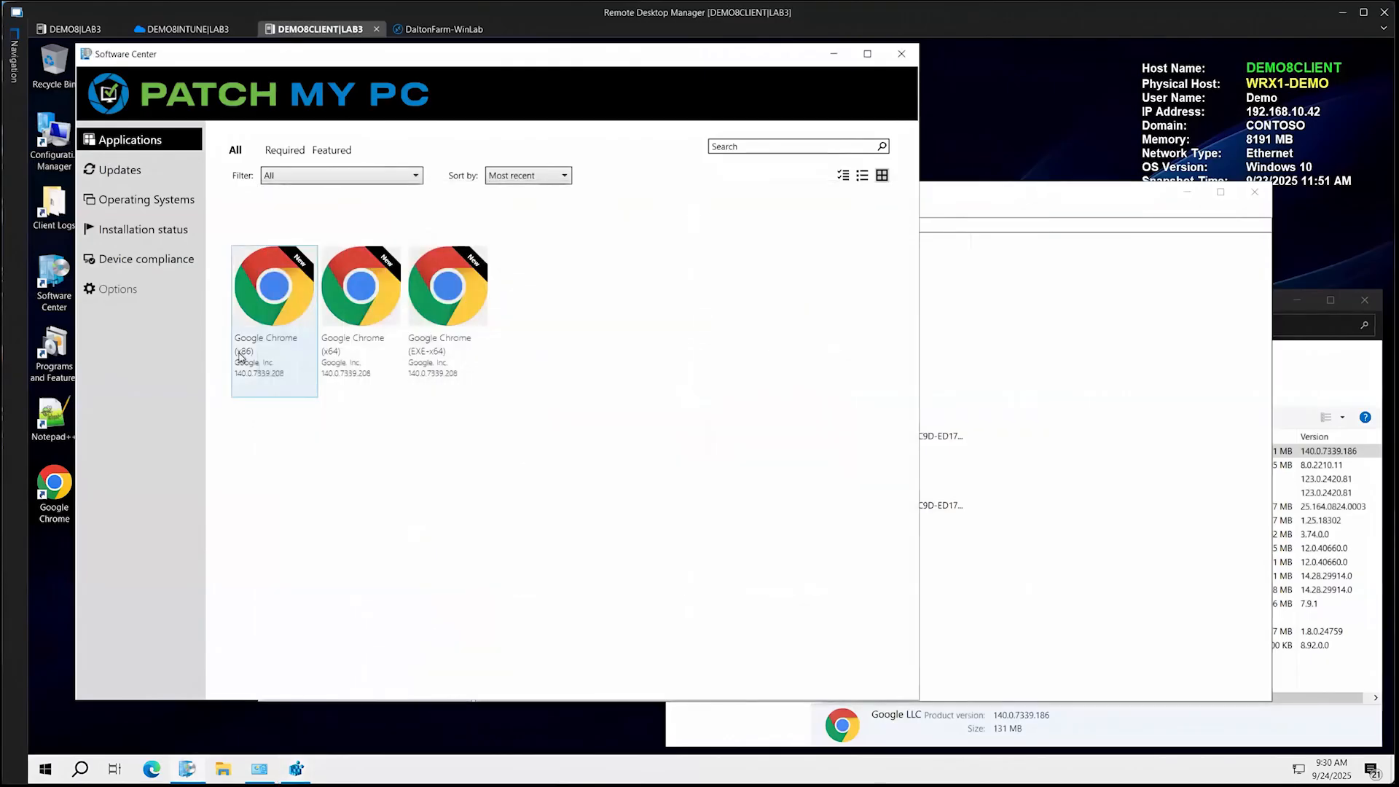
click(353, 245)
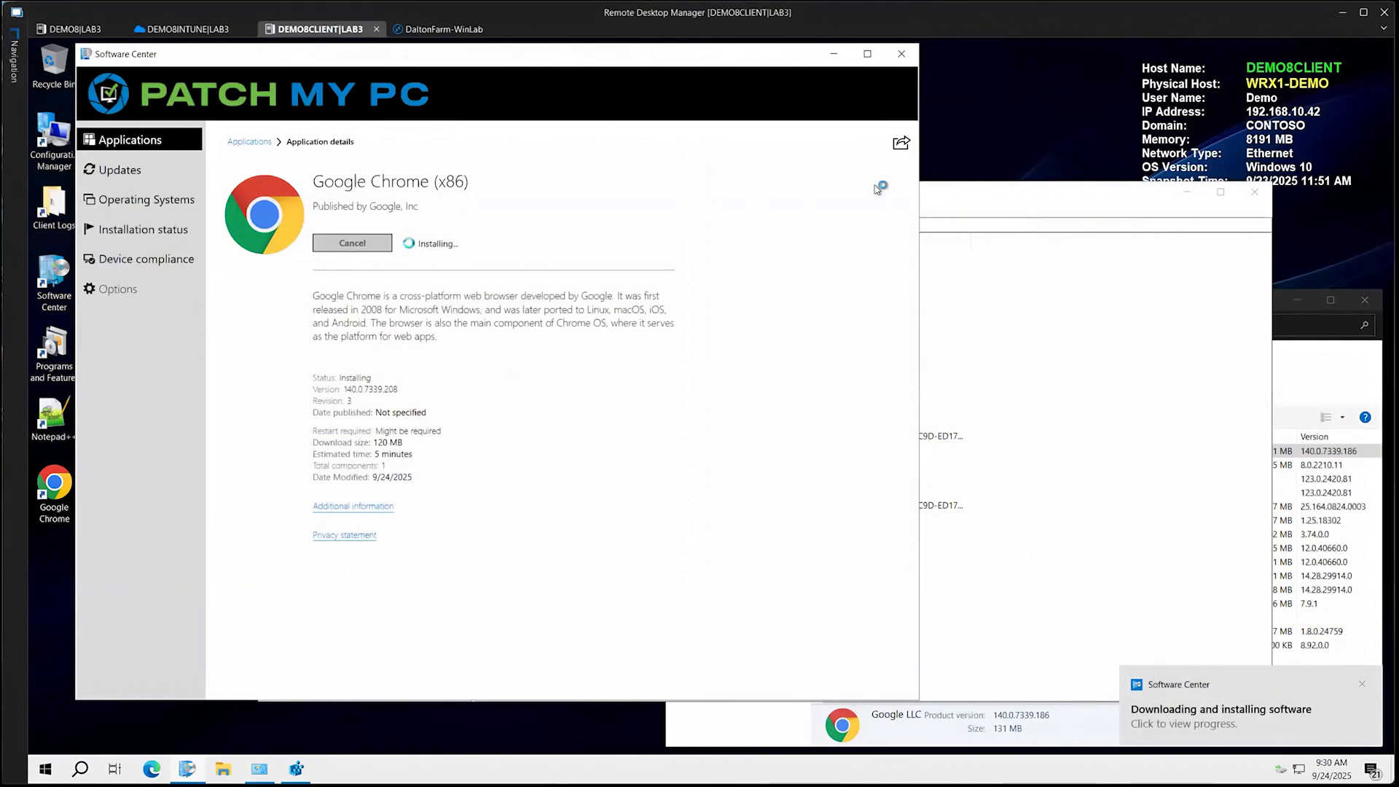
In Registry Editor, reload the Uninstall key's subkeys and recheck Google Chrome's {15971136-C56A-3015-AC9D-ED17B8F94952} entry
click(943, 192)
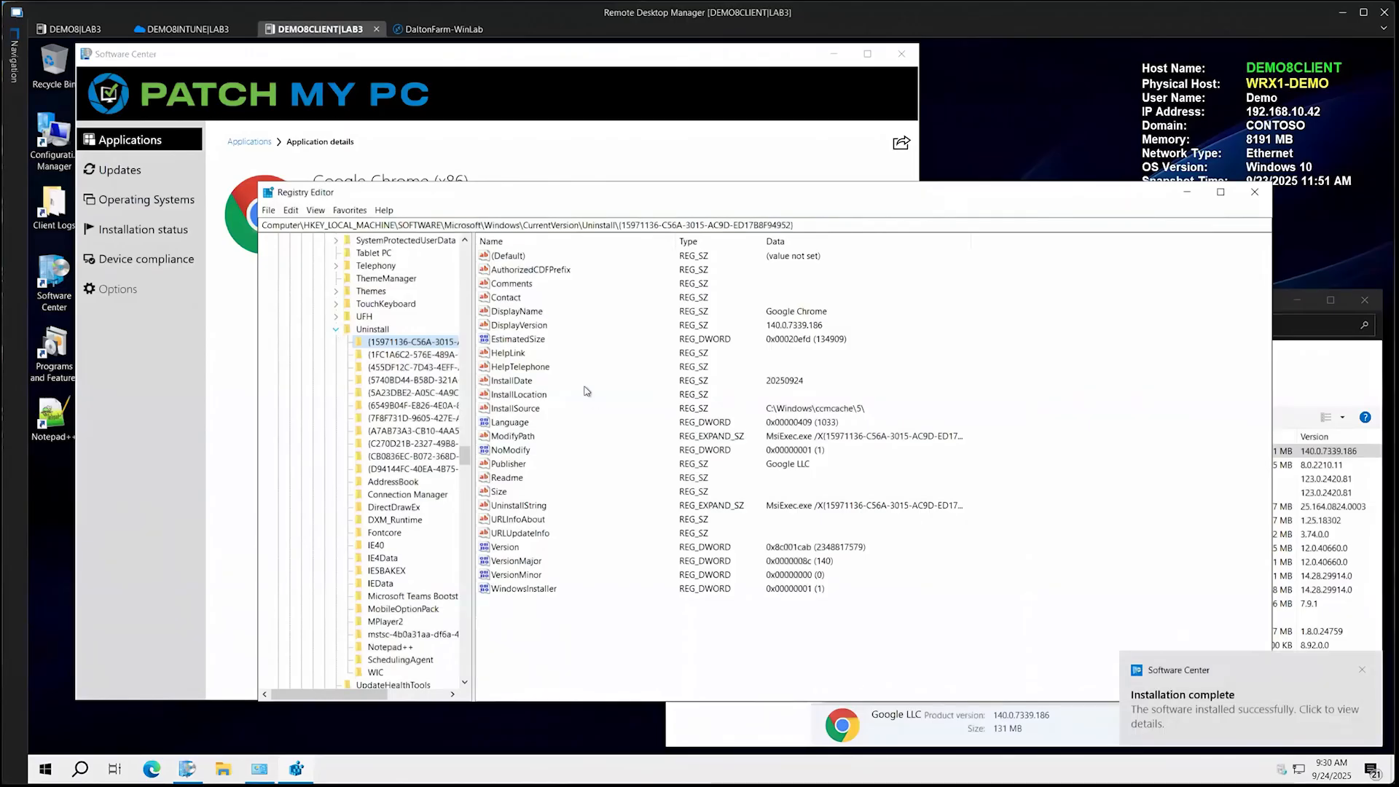
click(337, 330)
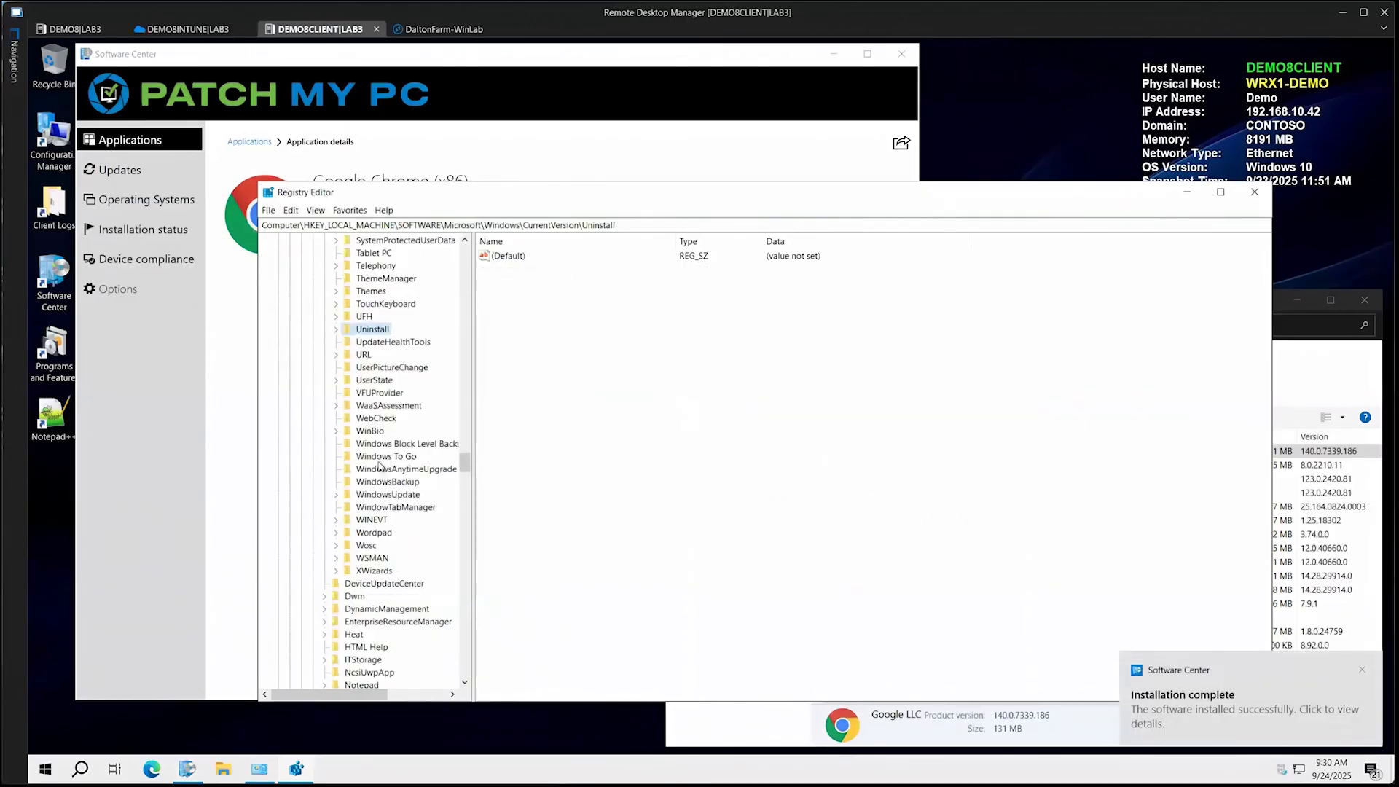
click(339, 331)
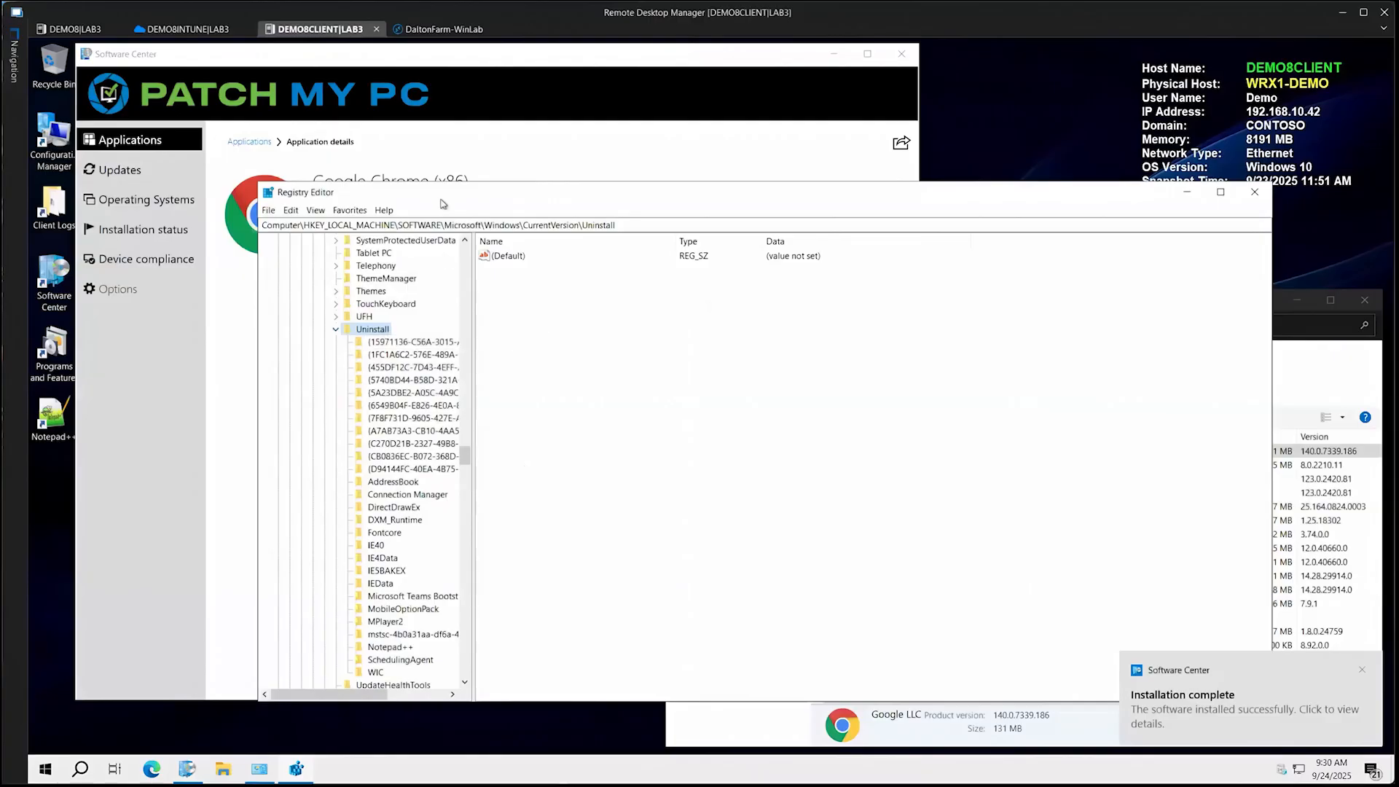
drag(454, 204, 671, 205)
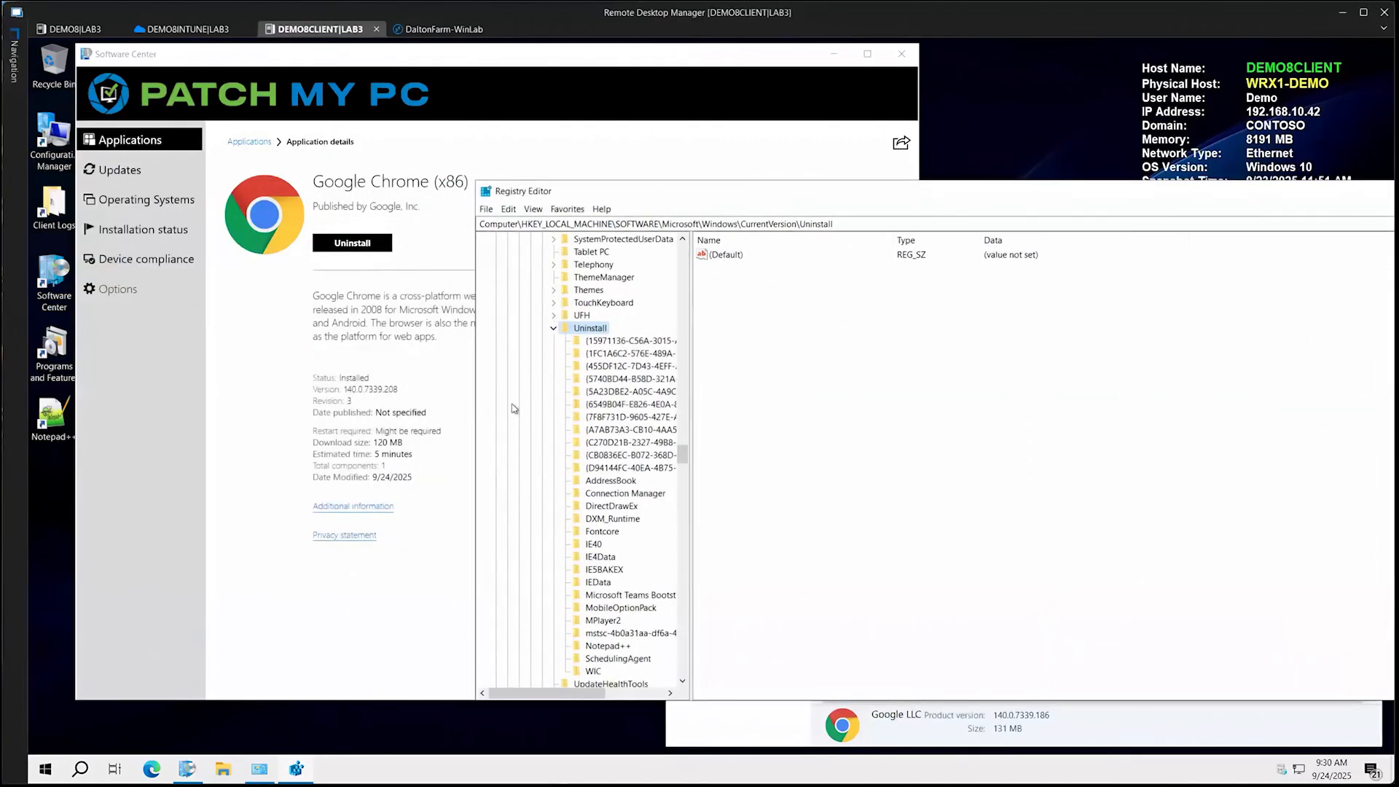
click(612, 342)
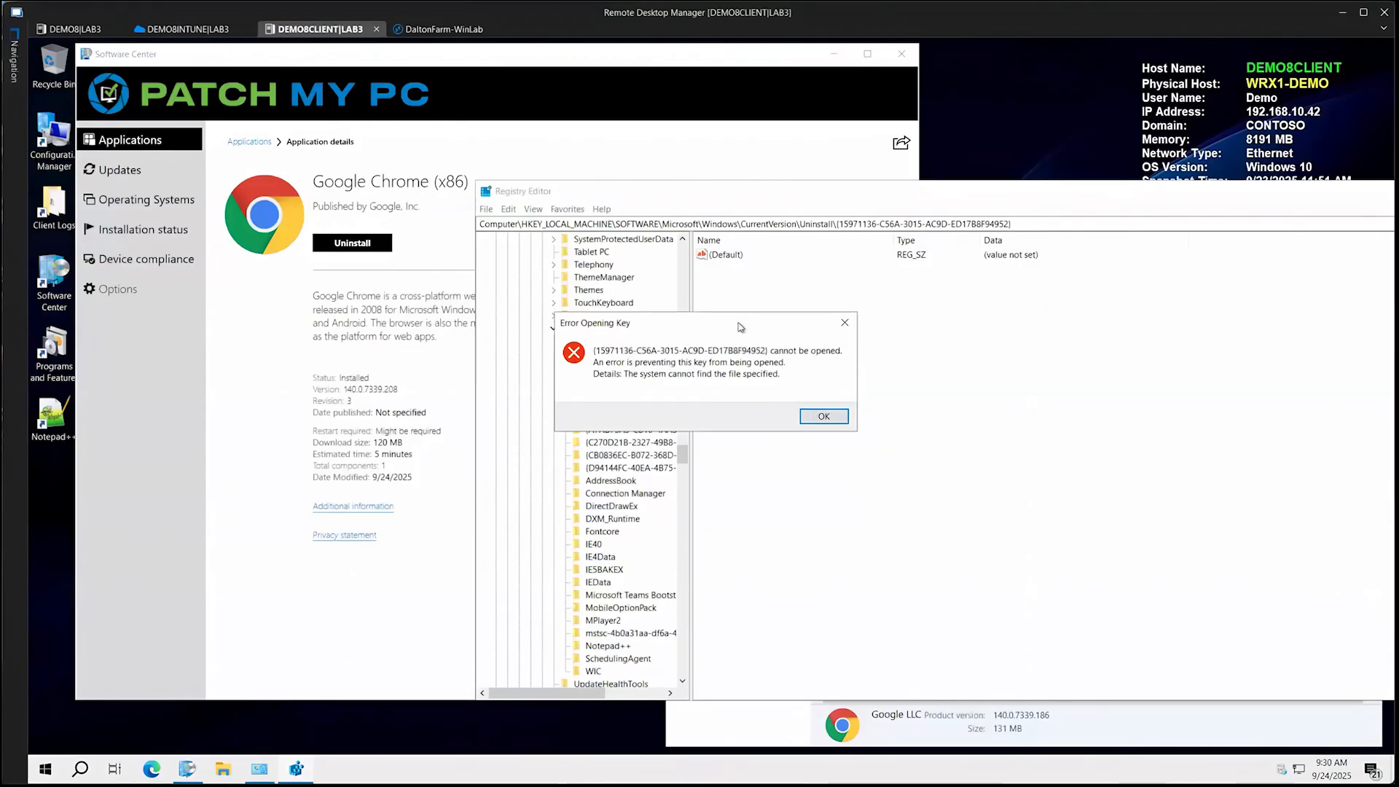
drag(774, 327, 937, 326)
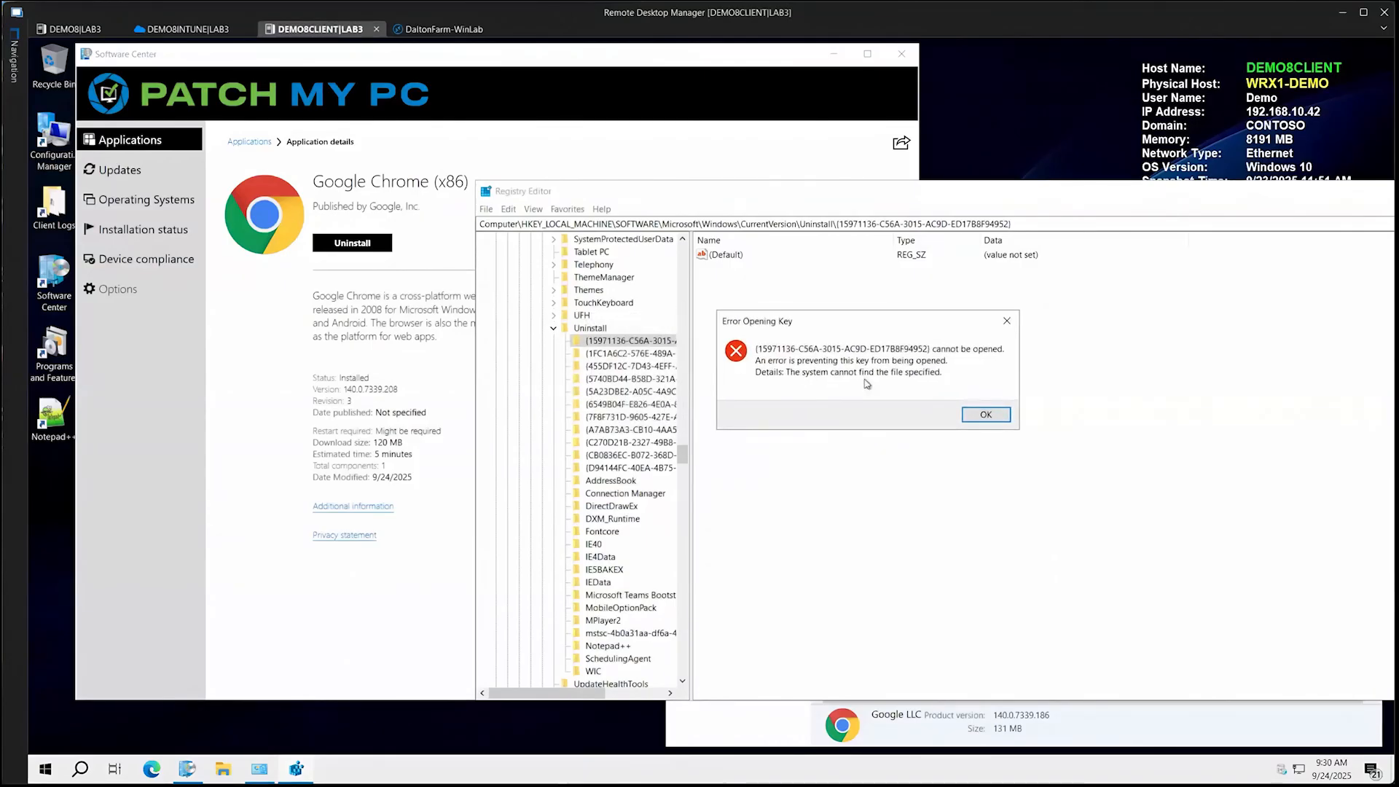
click(984, 414)
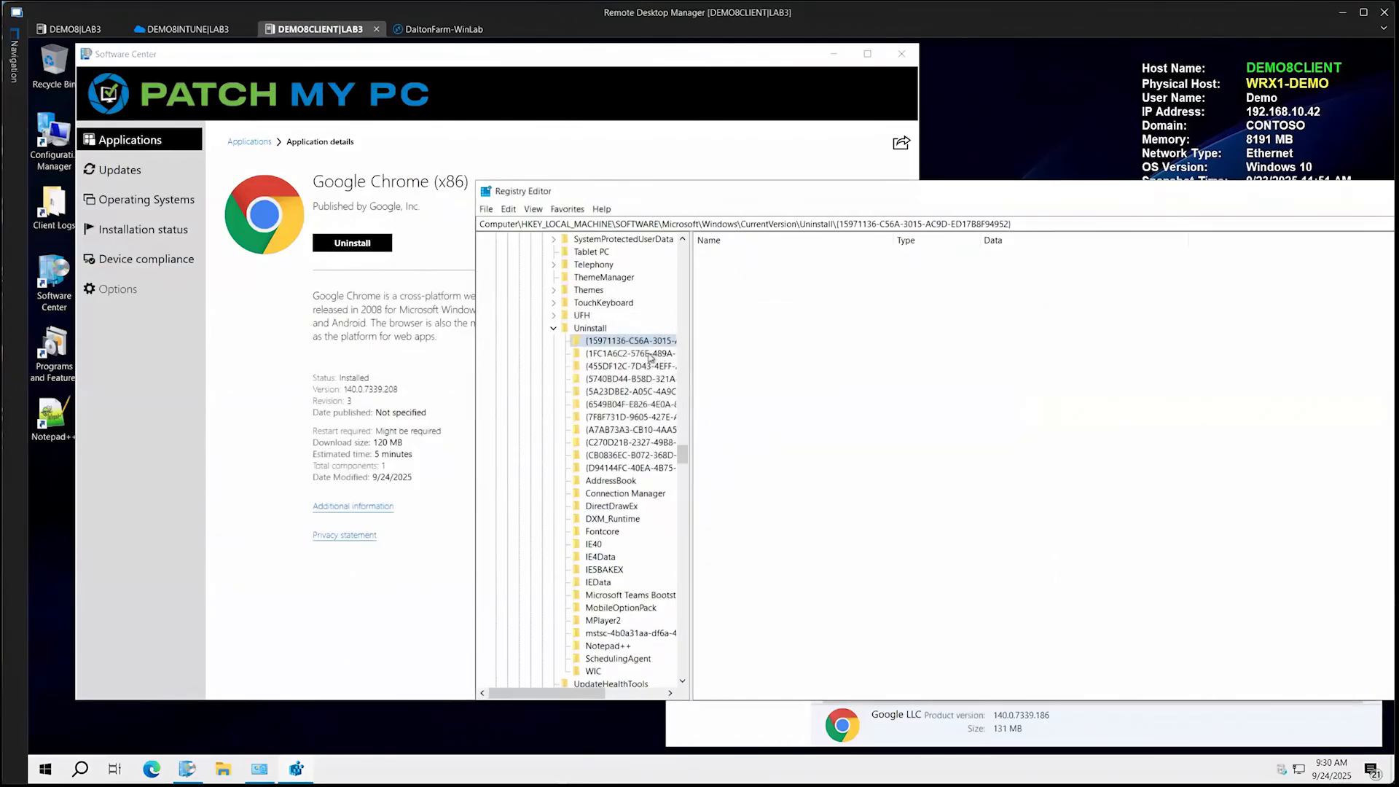
Browse the registry tree to the Microsoft branch under HKEY_LOCAL_MACHINE\SOFTWARE\WOW6432Node
click(554, 328)
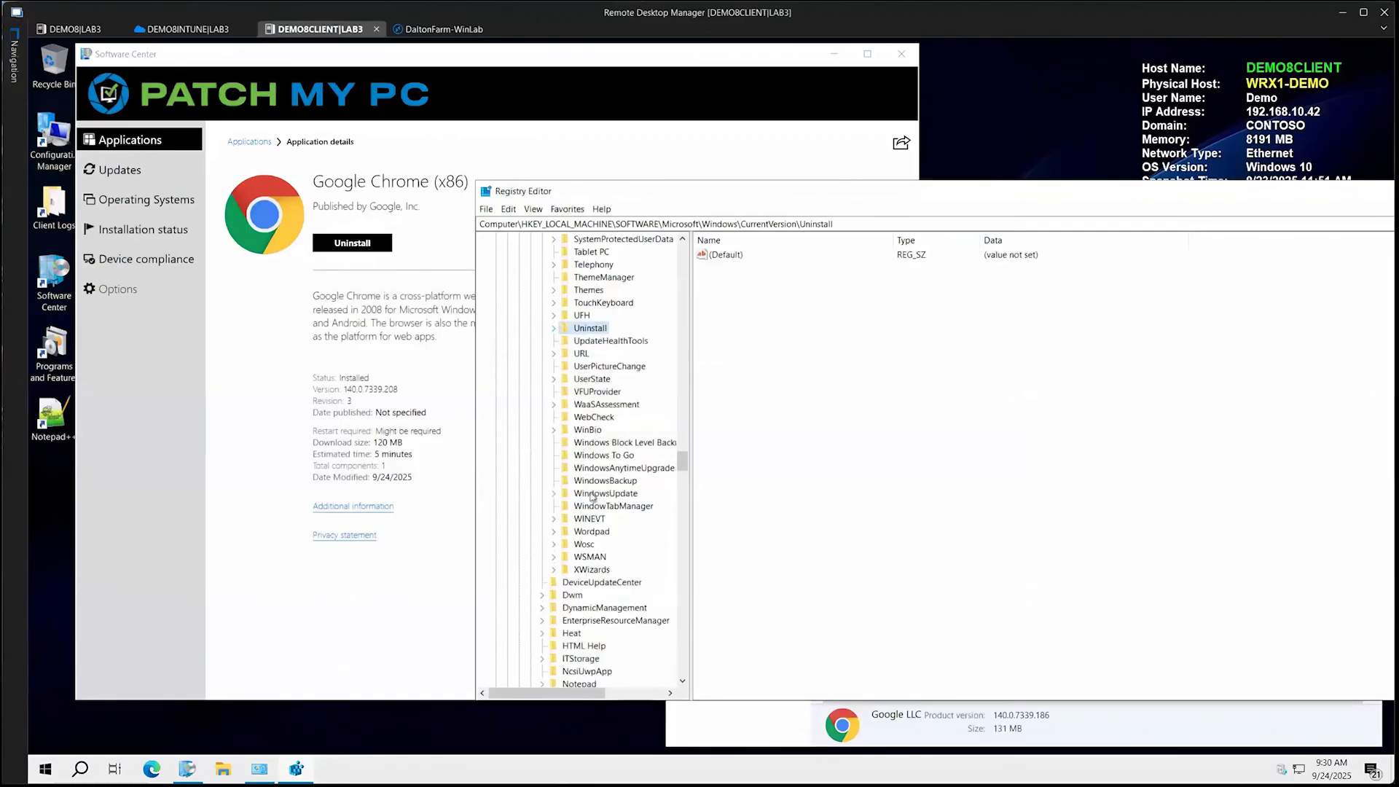
scroll(588, 529, down, 15)
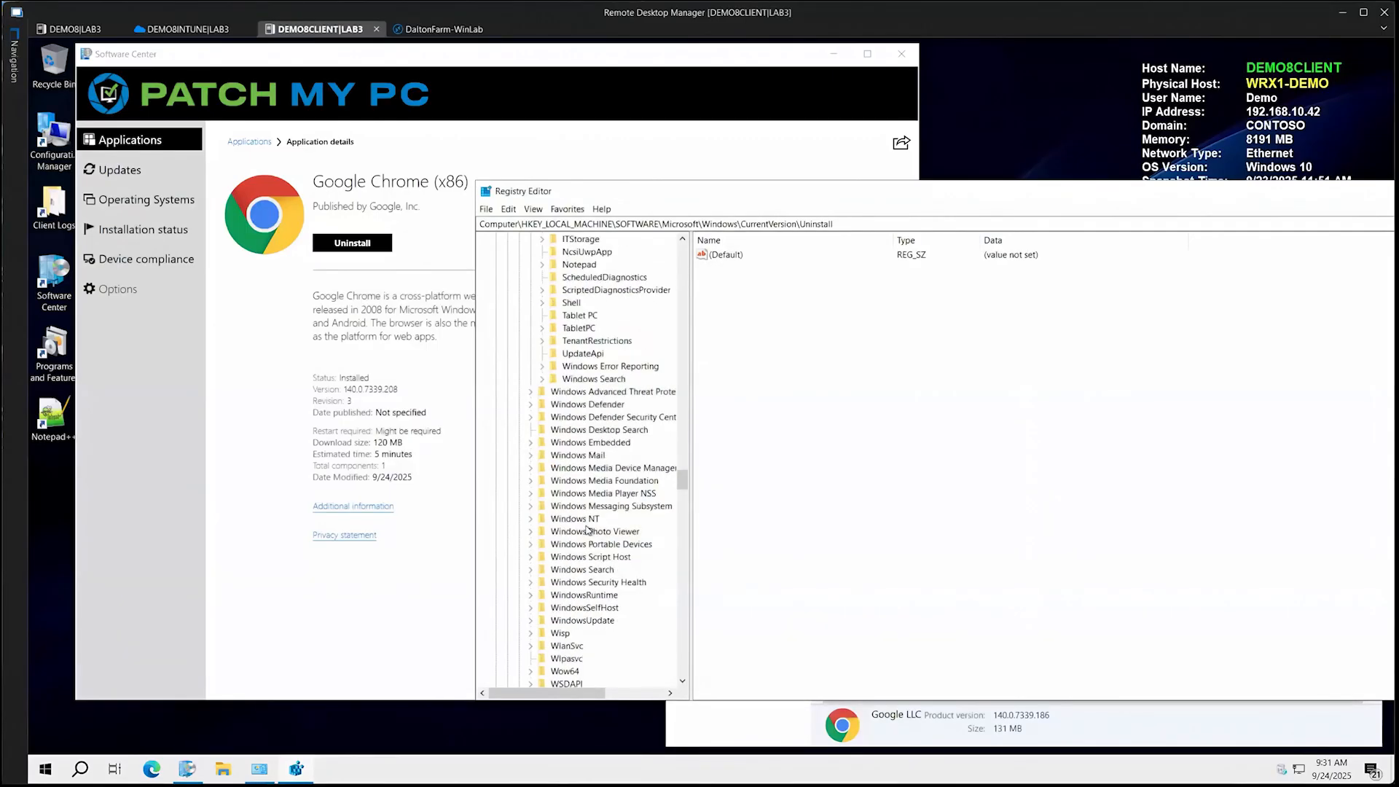
scroll(587, 529, down, 6)
scroll(587, 529, down, 12)
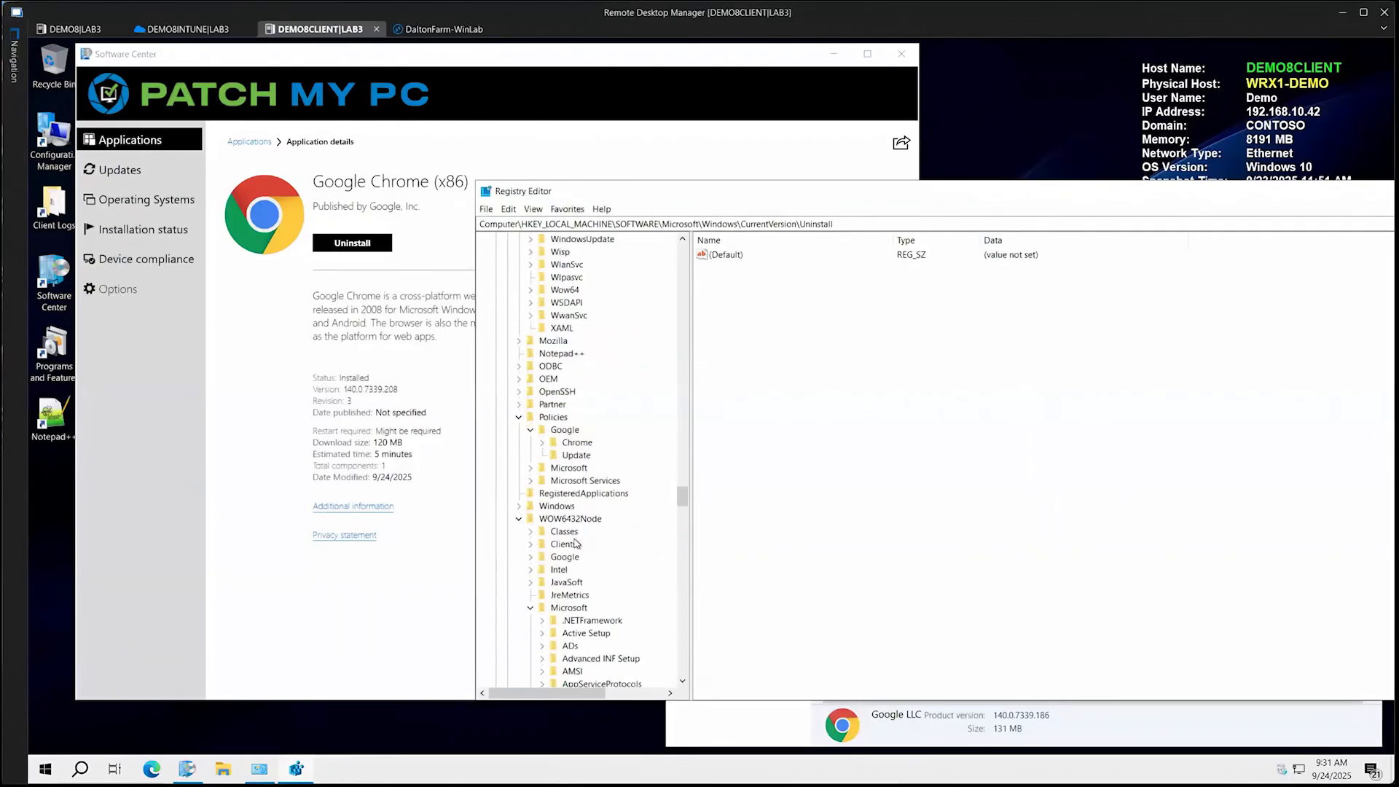
scroll(572, 489, down, 13)
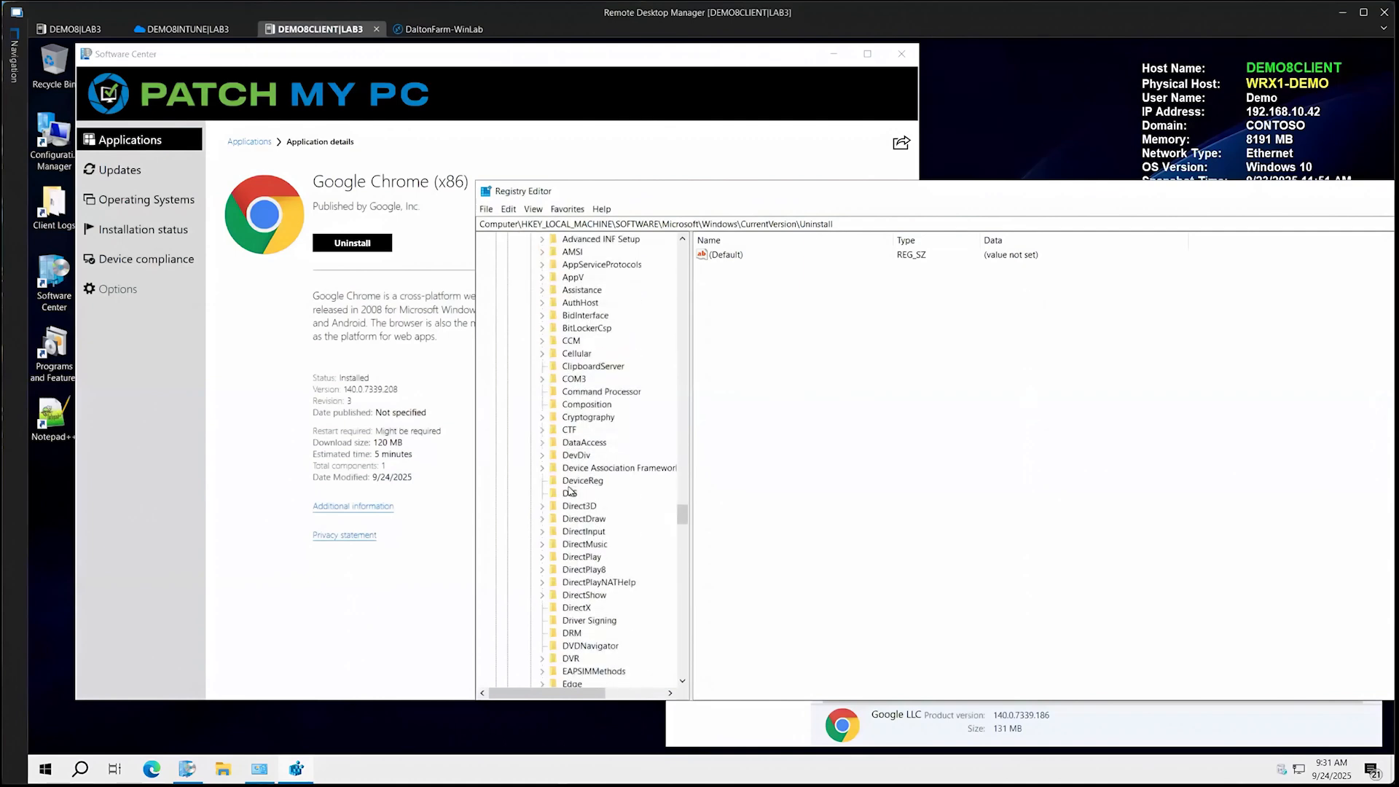
scroll(568, 492, down, 20)
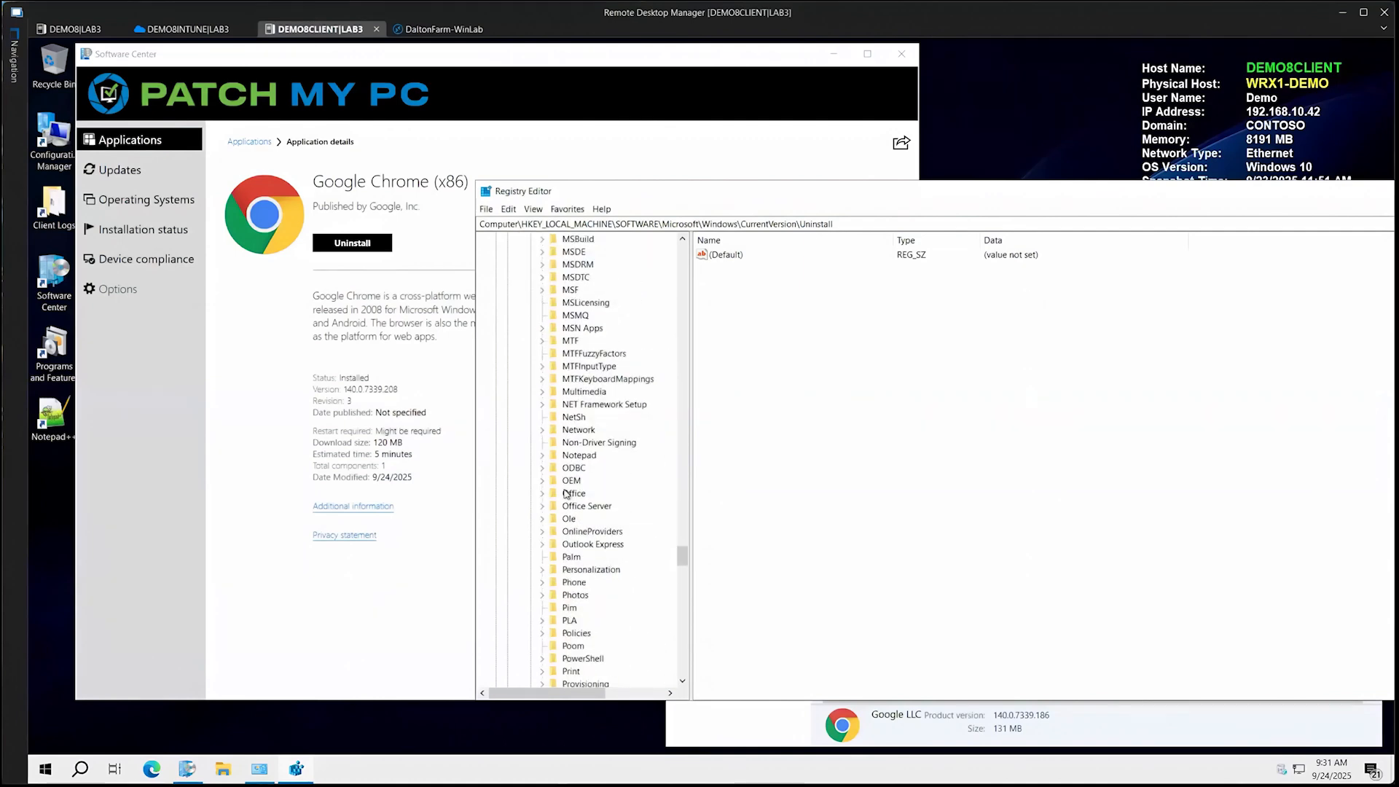
click(569, 483)
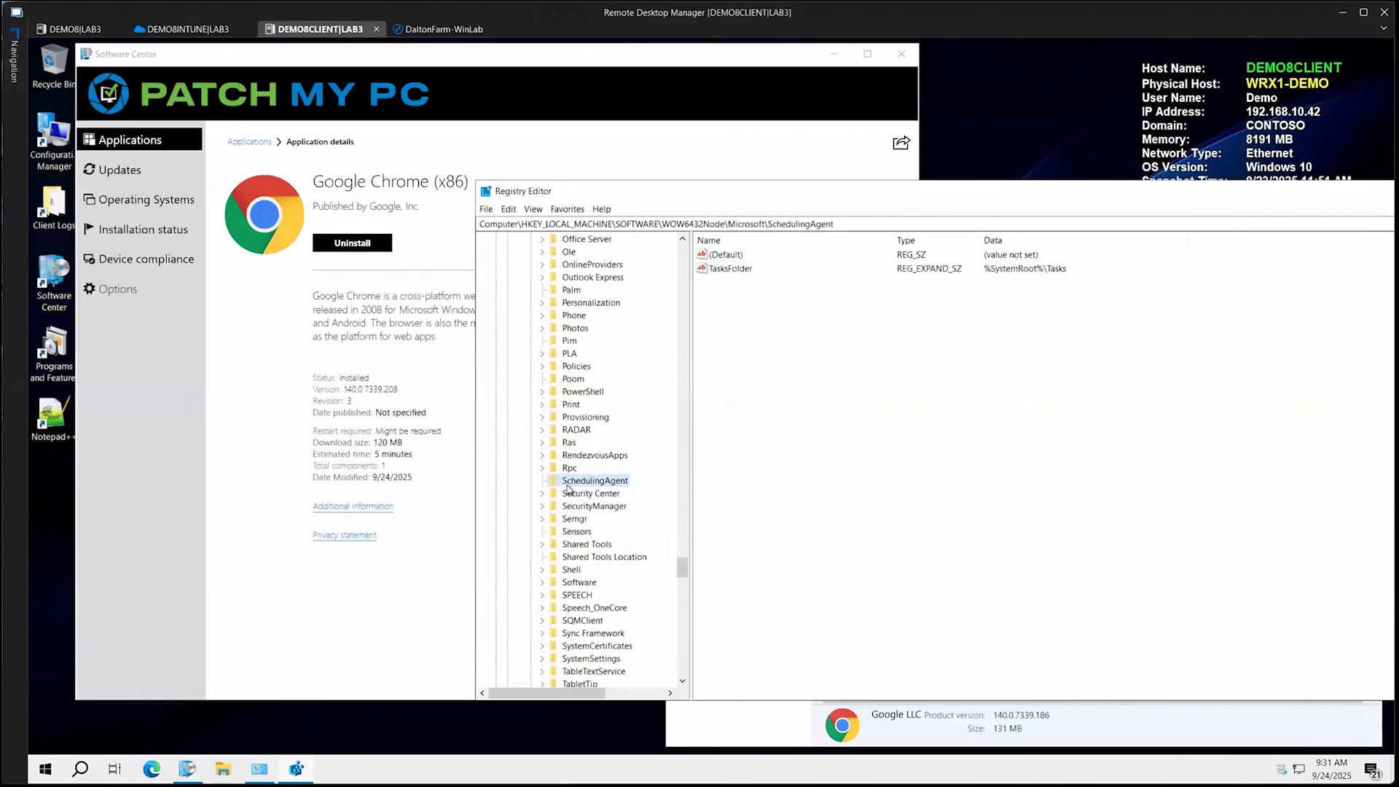
key(u)
key(p)
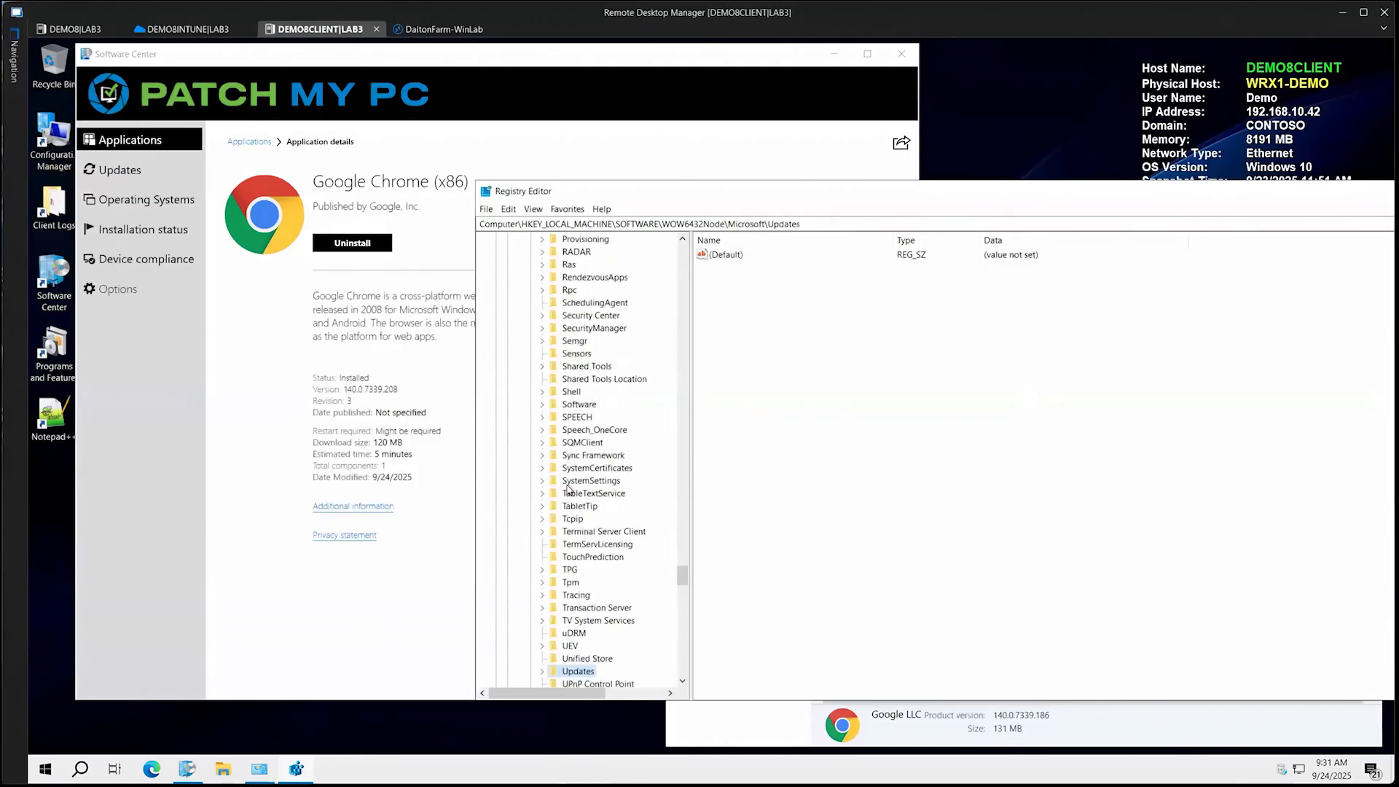
key(w)
key(b)
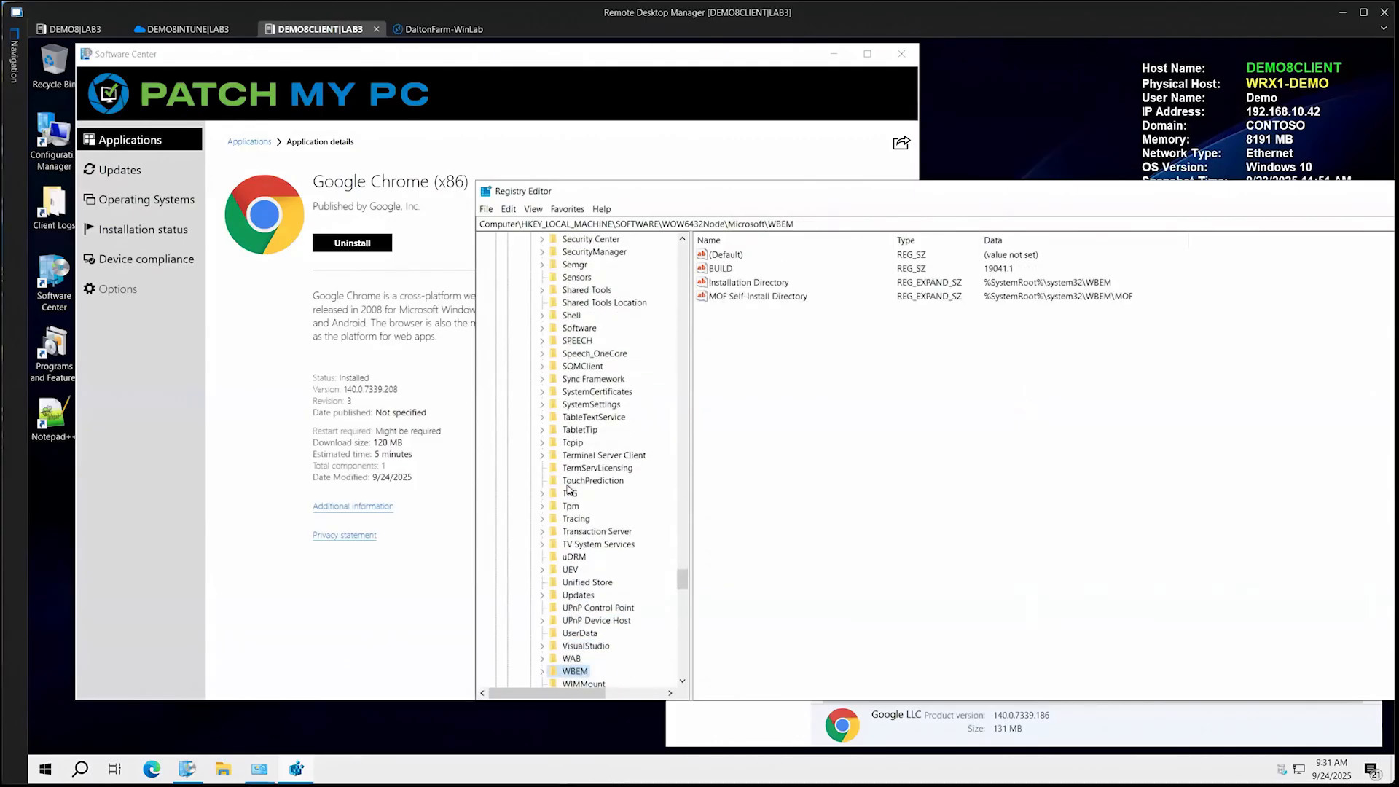
Open the 32-bit uninstall key HKEY_LOCAL_MACHINE\SOFTWARE\WOW6432Node\Microsoft\Windows\CurrentVersion\Uninstall
drag(766, 218, 828, 220)
text(win)
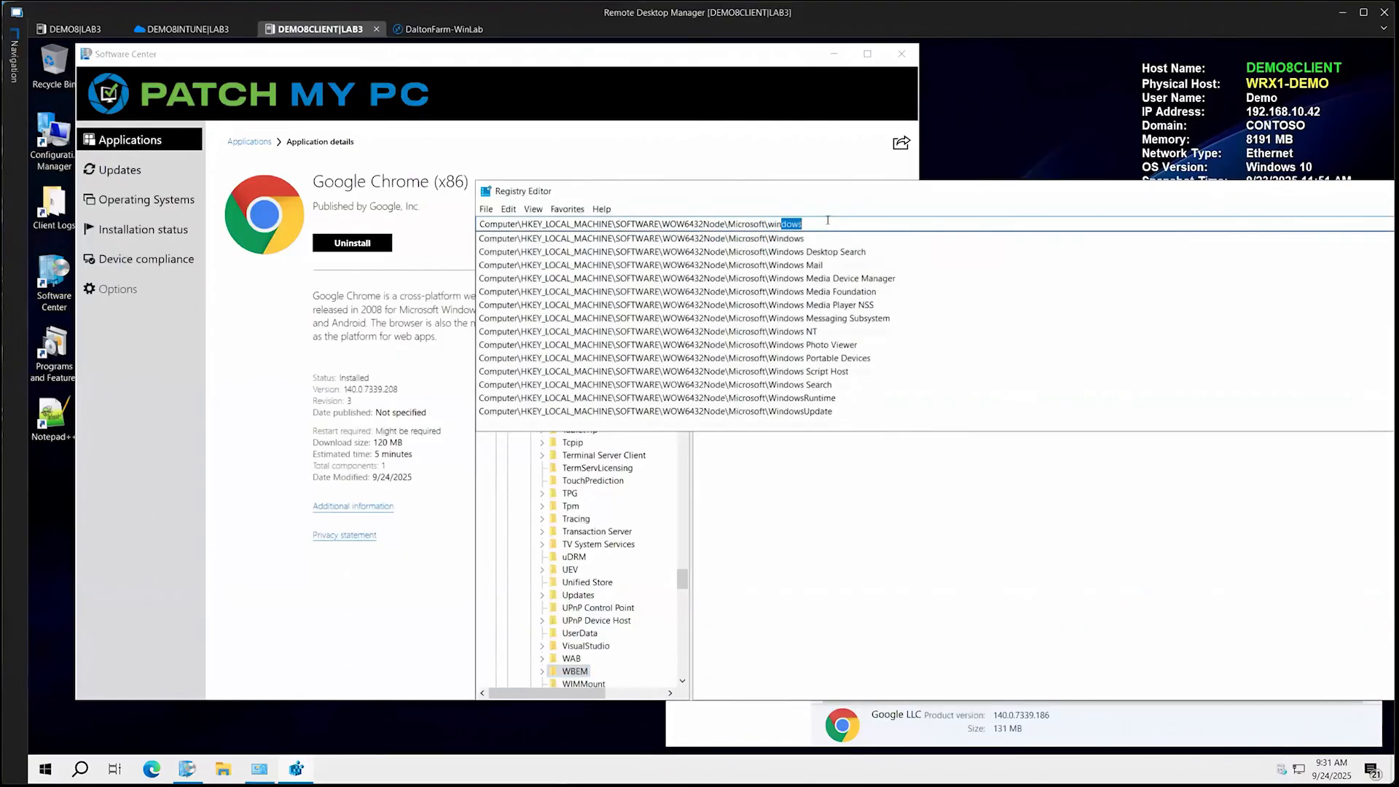
key(Return)
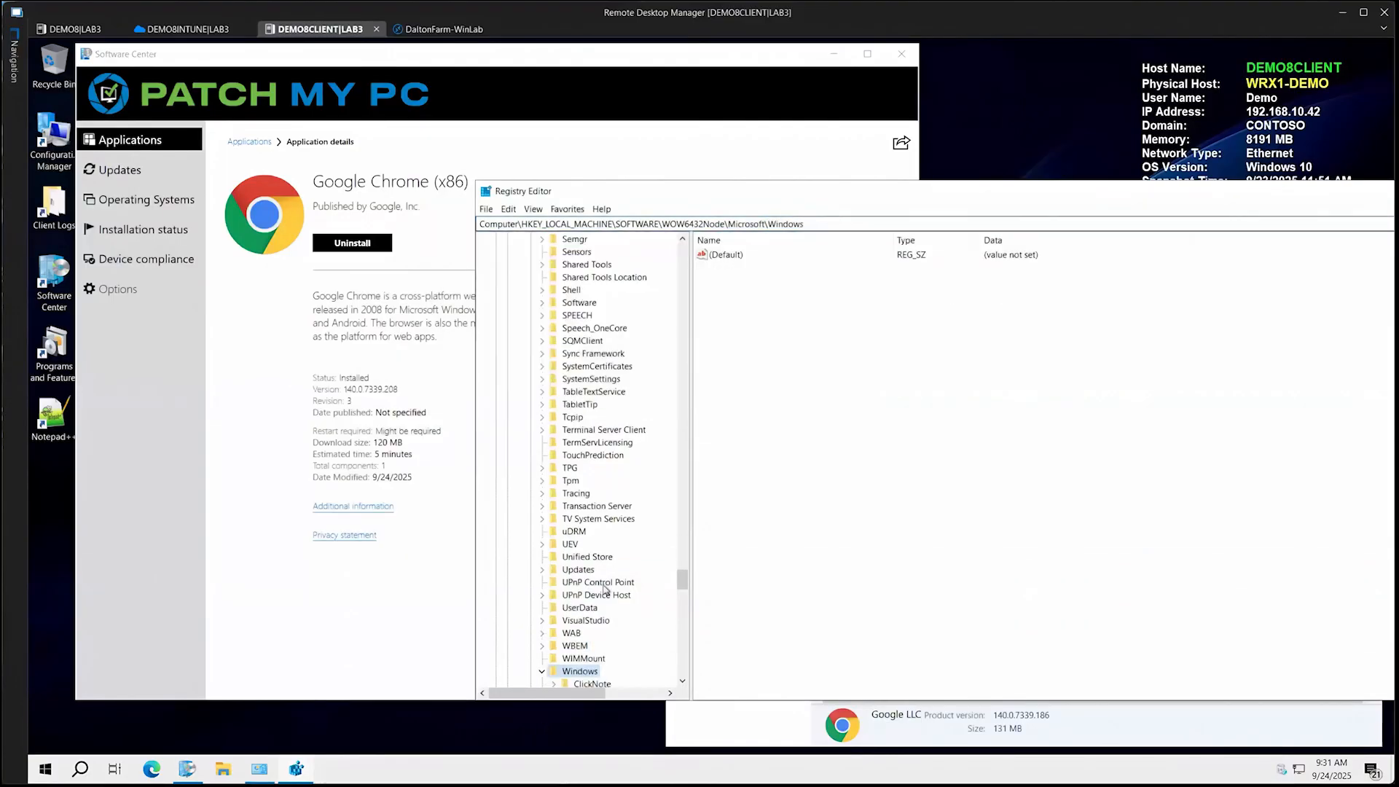
scroll(605, 589, down, 8)
click(597, 392)
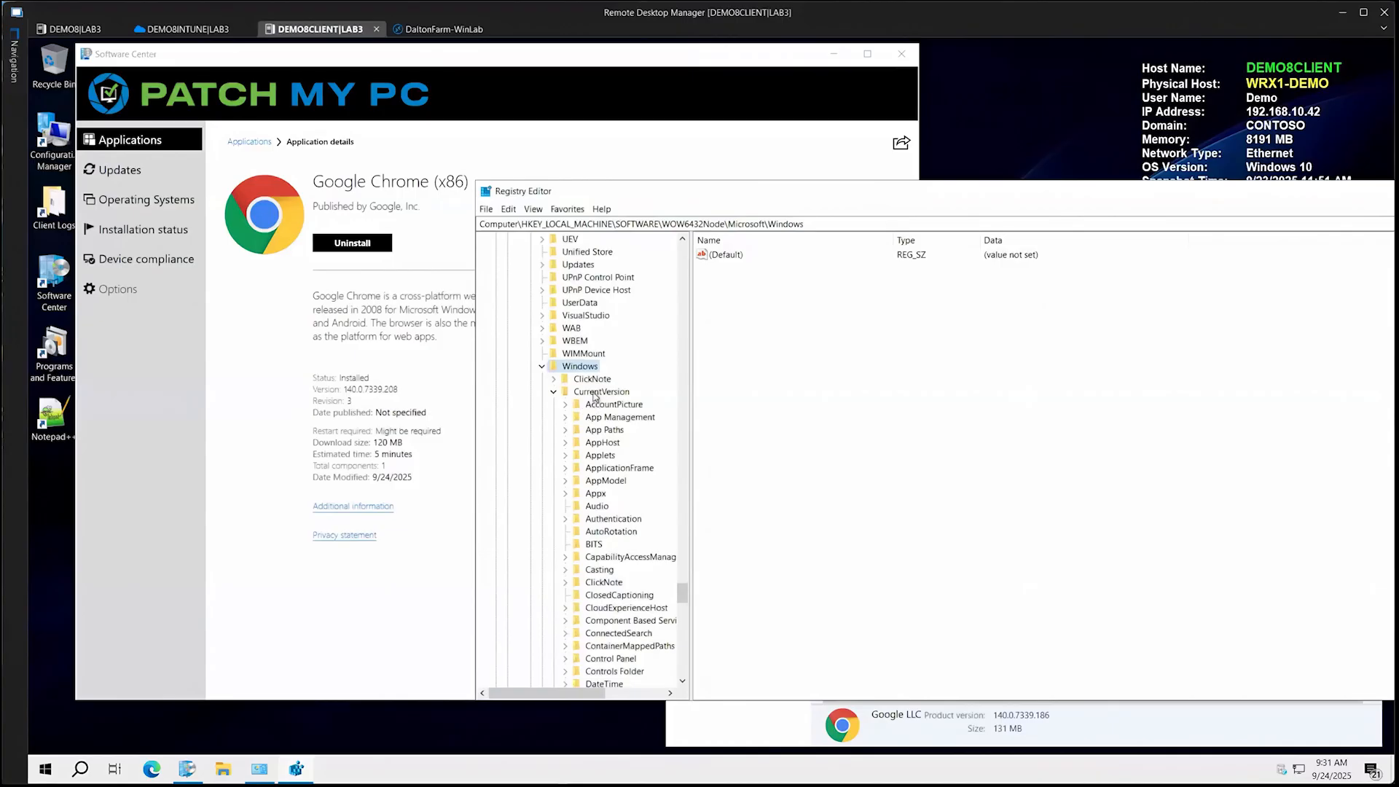
click(909, 223)
text(\Uninstall)
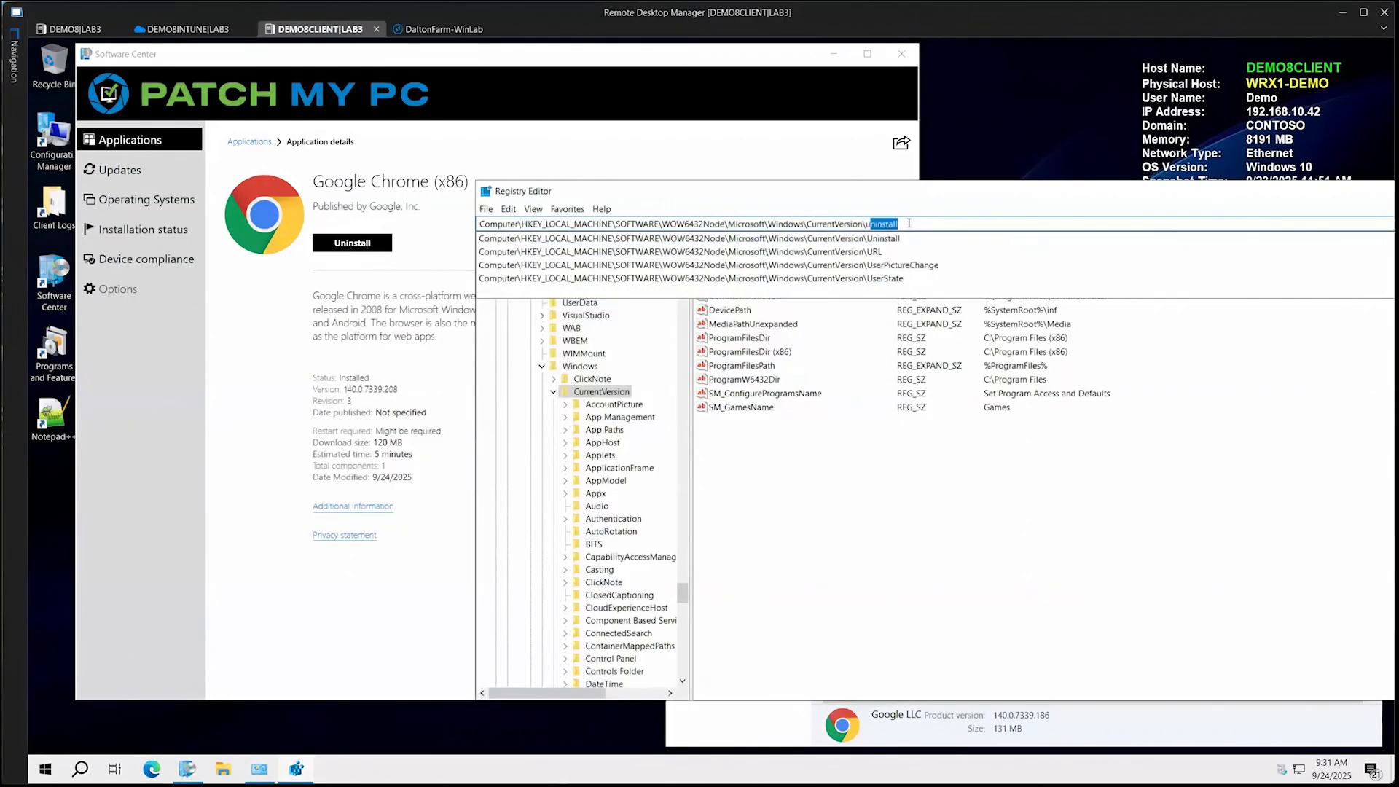
key(Return)
scroll(592, 633, down, 3)
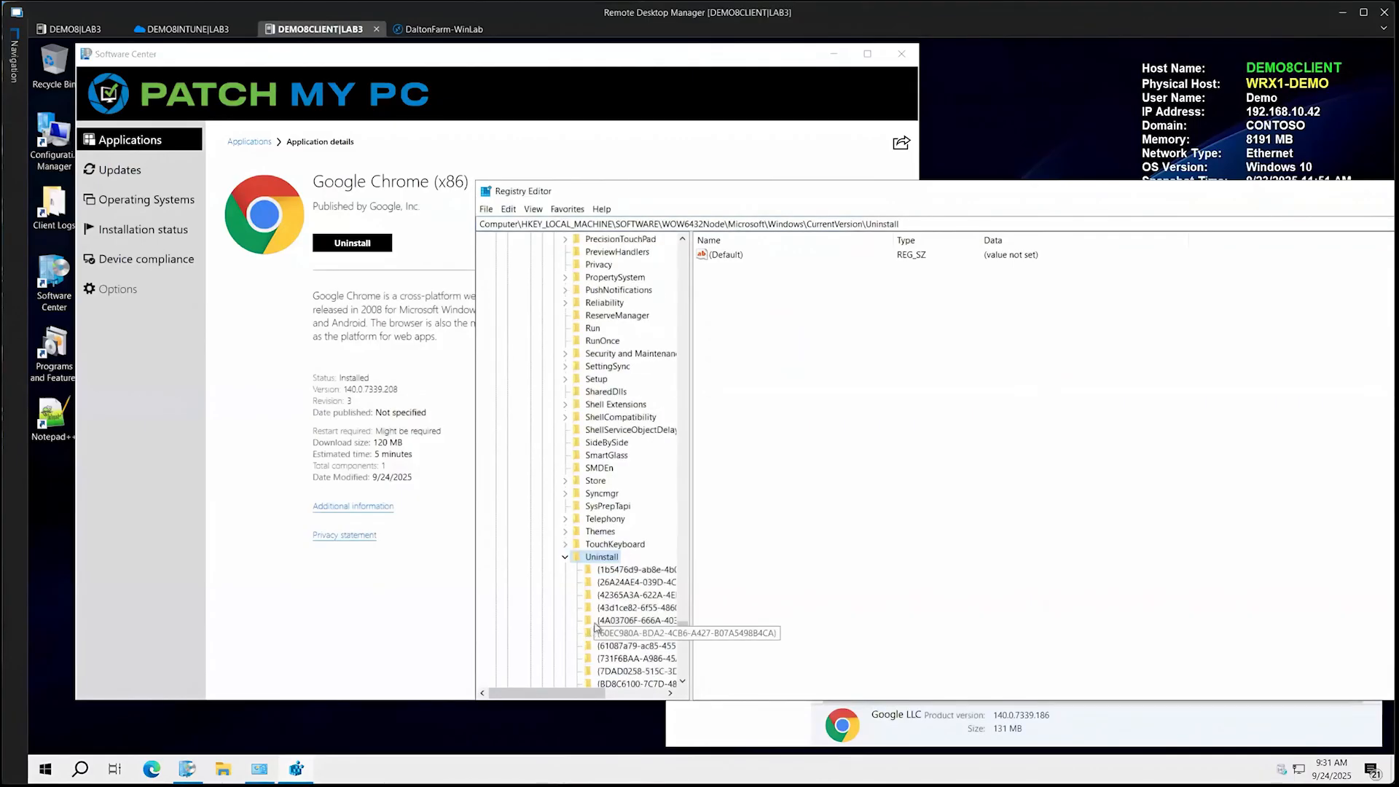
Search from the WOW6432Node Uninstall key for "chrome" and inspect the first product subkeys for a Google Chrome entry
click(621, 608)
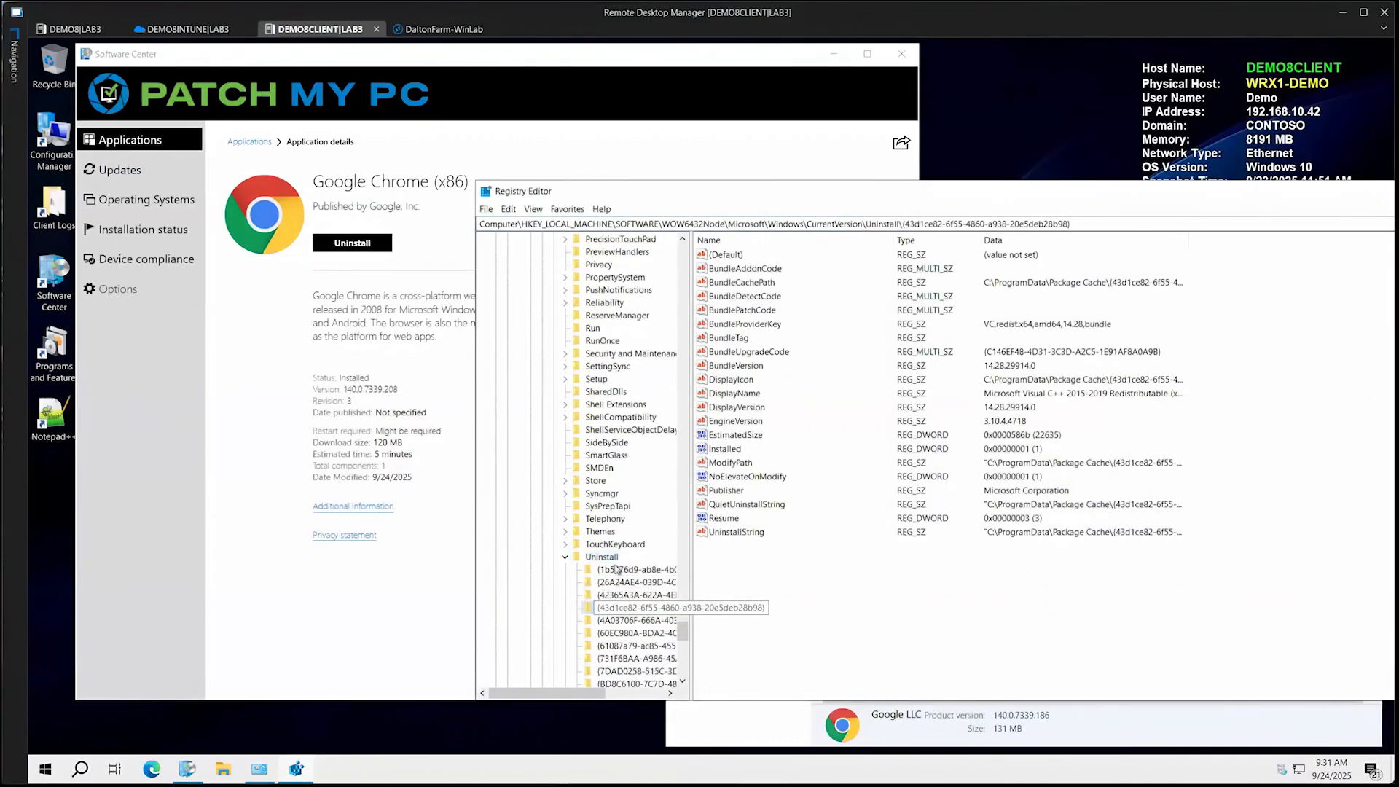
click(614, 563)
key(ctrl+f)
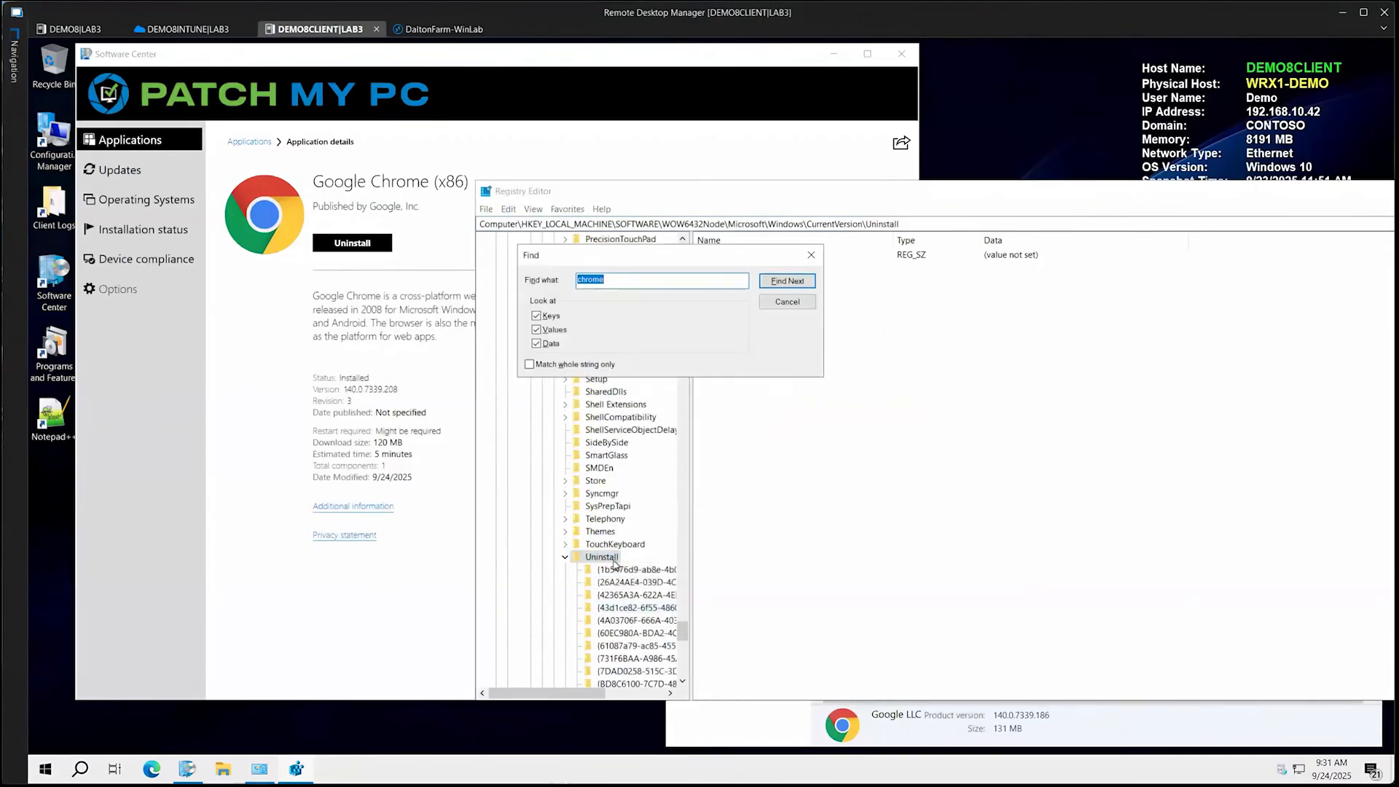
key(Return)
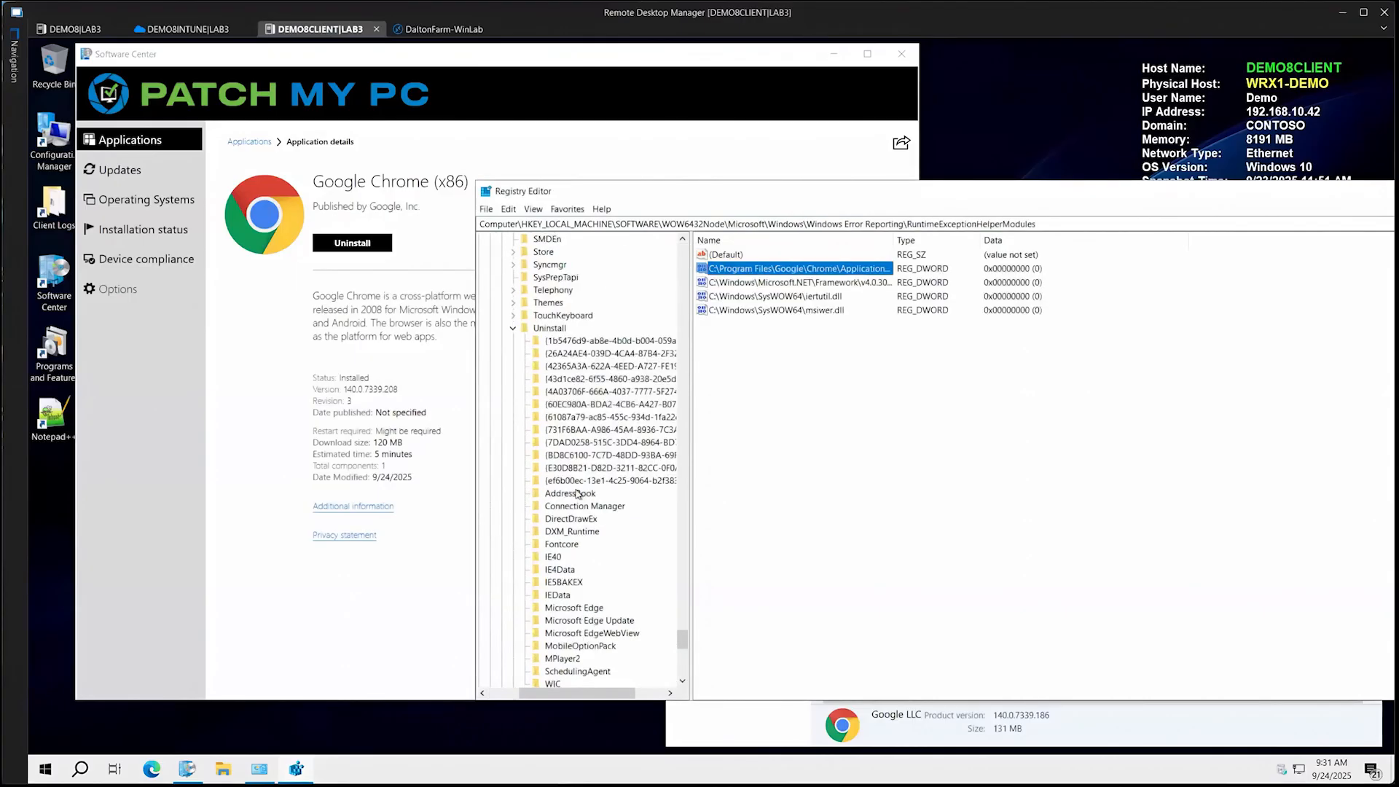
click(579, 340)
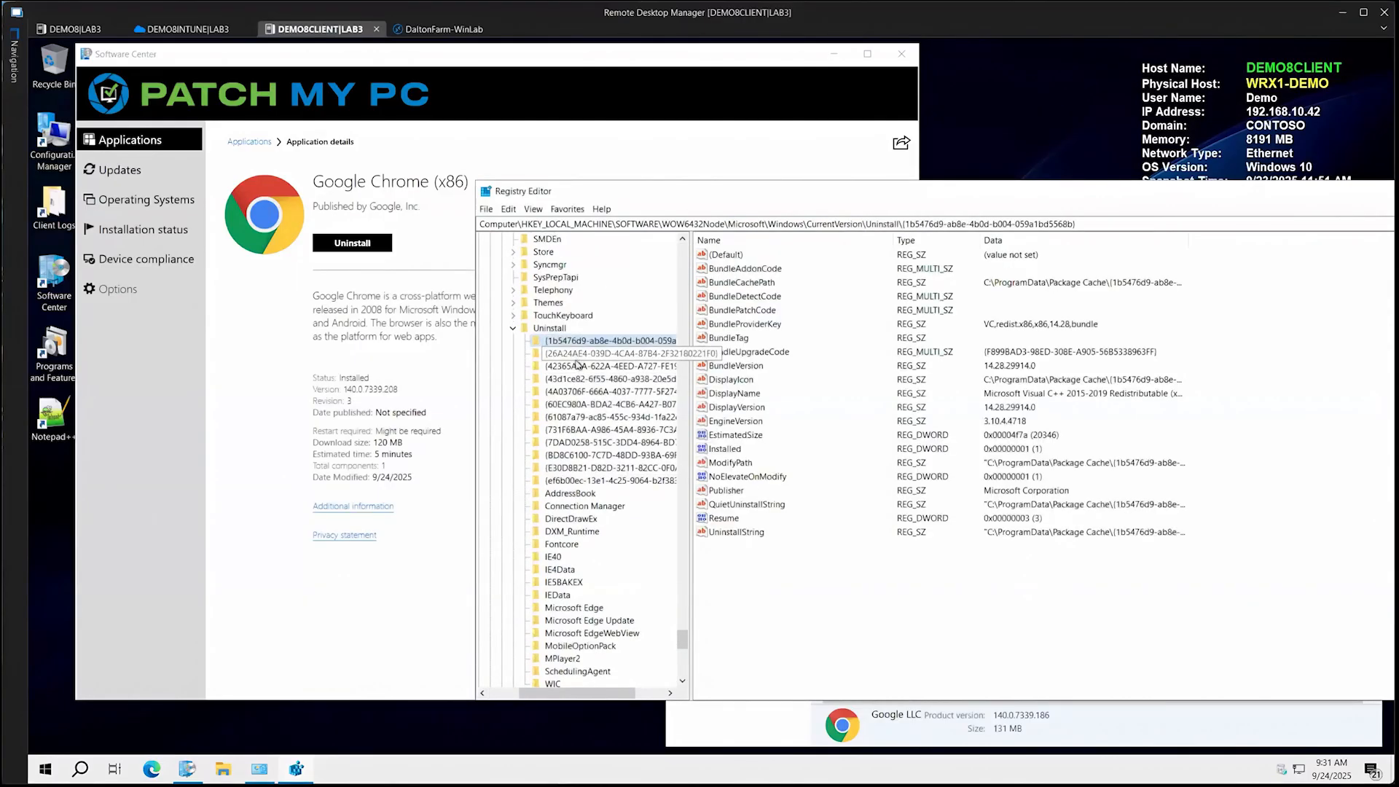
click(576, 357)
click(587, 366)
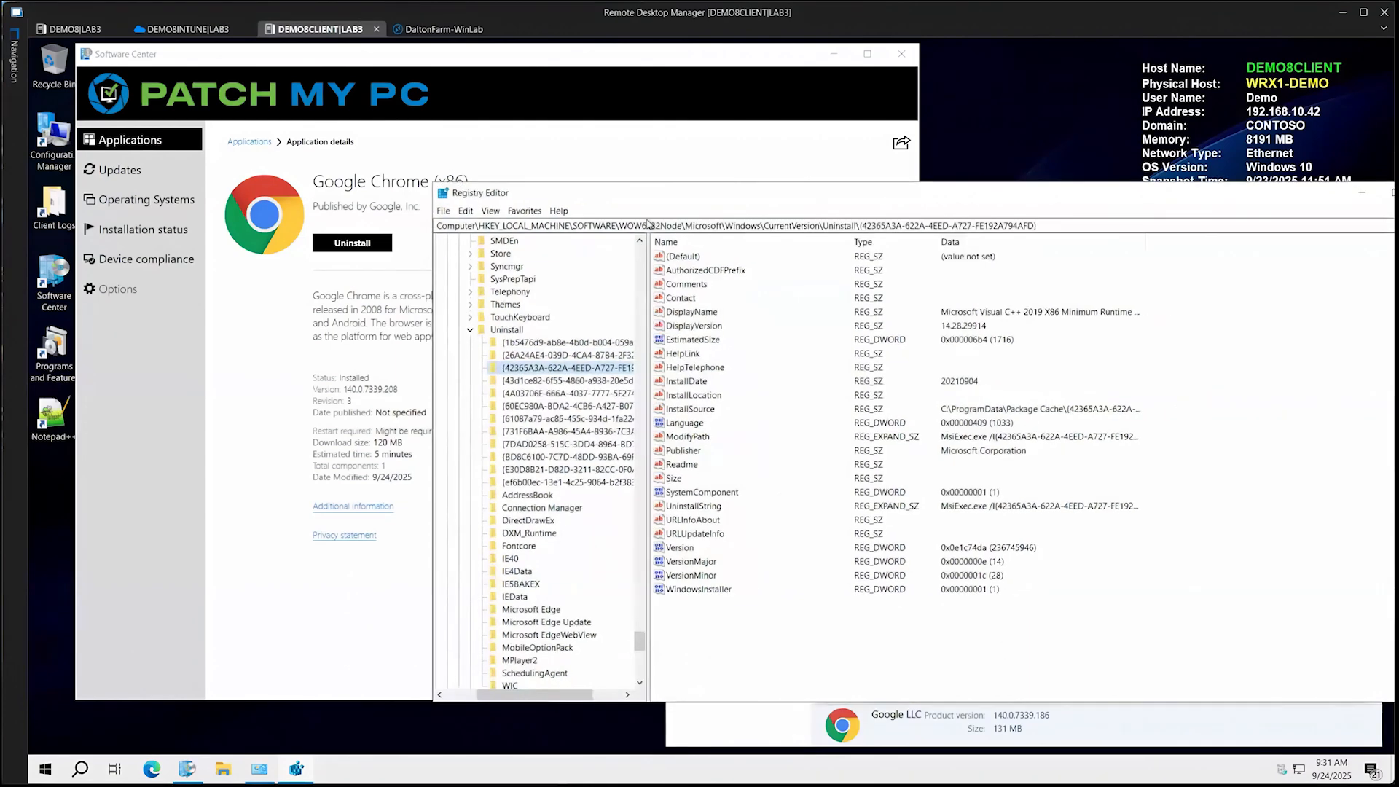
Refresh the installed programs in Programs and Features and compare Google Chrome's version with Google Chrome (x86) in Software Center
drag(620, 193, 451, 301)
click(383, 205)
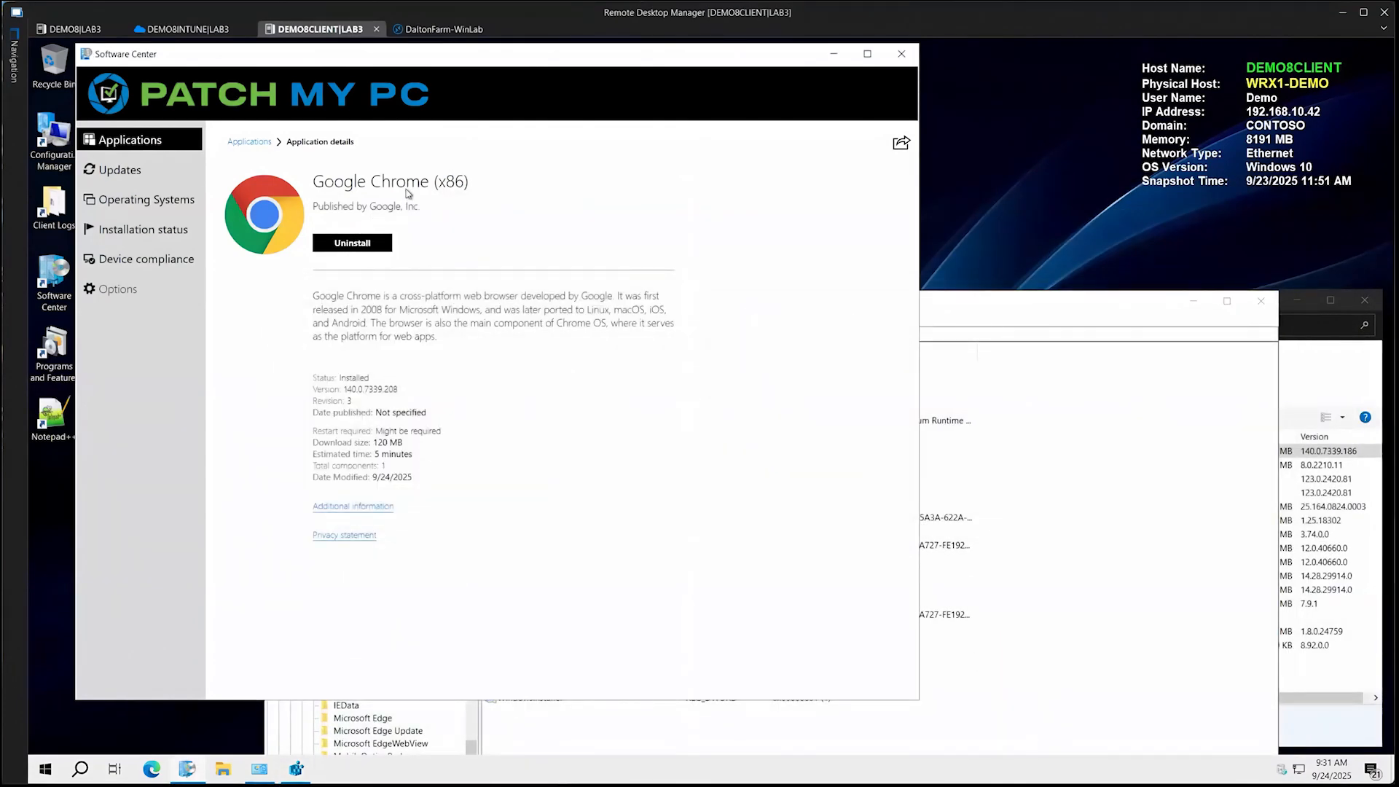
click(1301, 377)
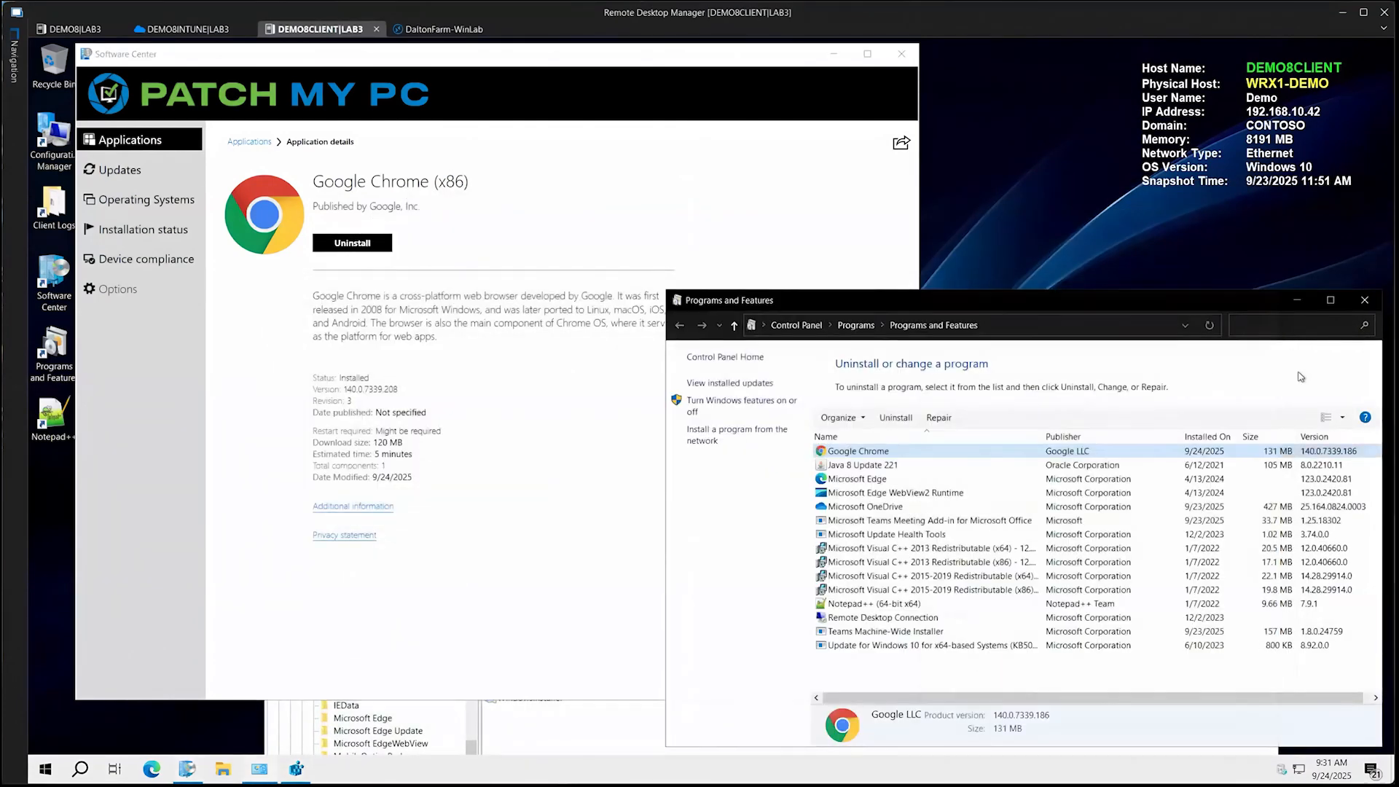
click(1210, 325)
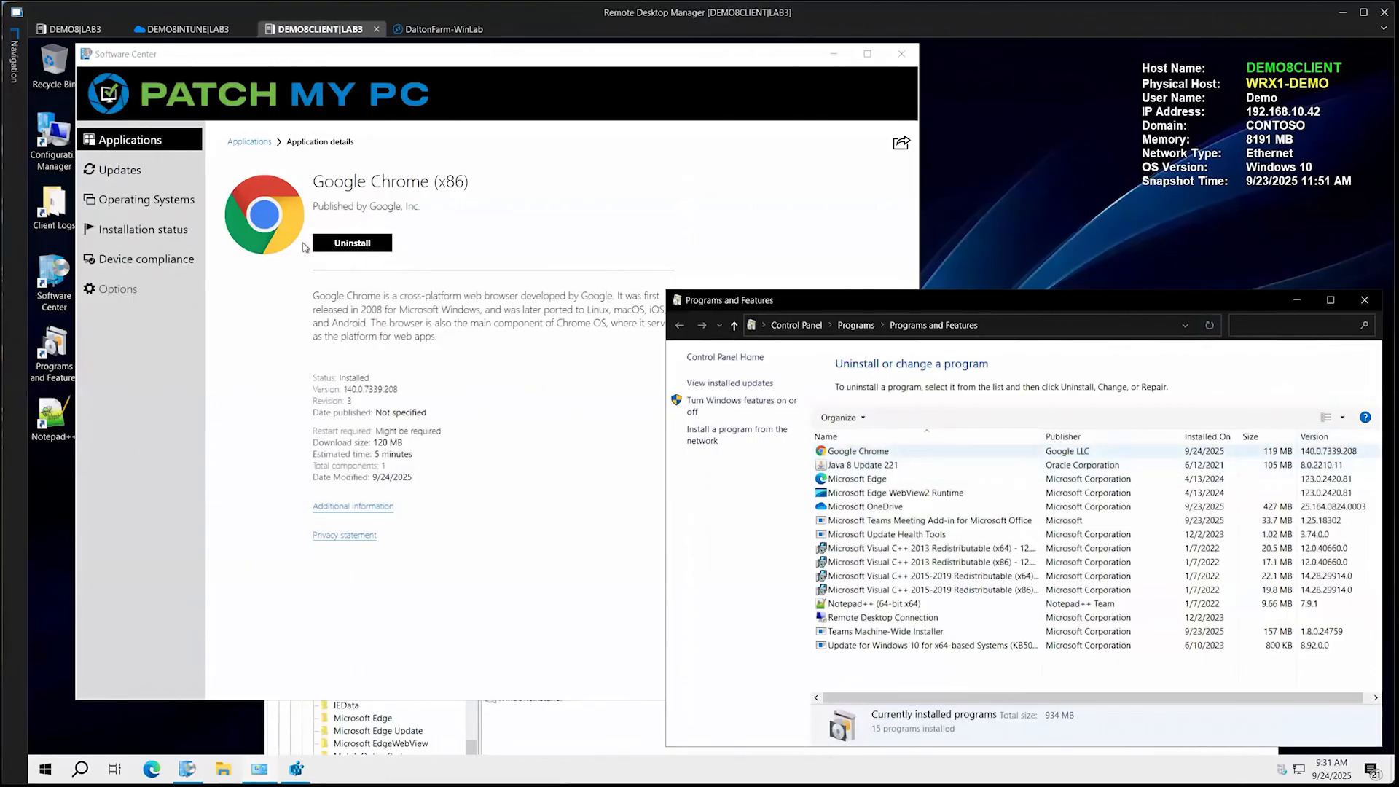
Try to install Google Chrome (EXE-x64) from Software Center, retrying the installation, and check its status against Programs and Features
click(252, 149)
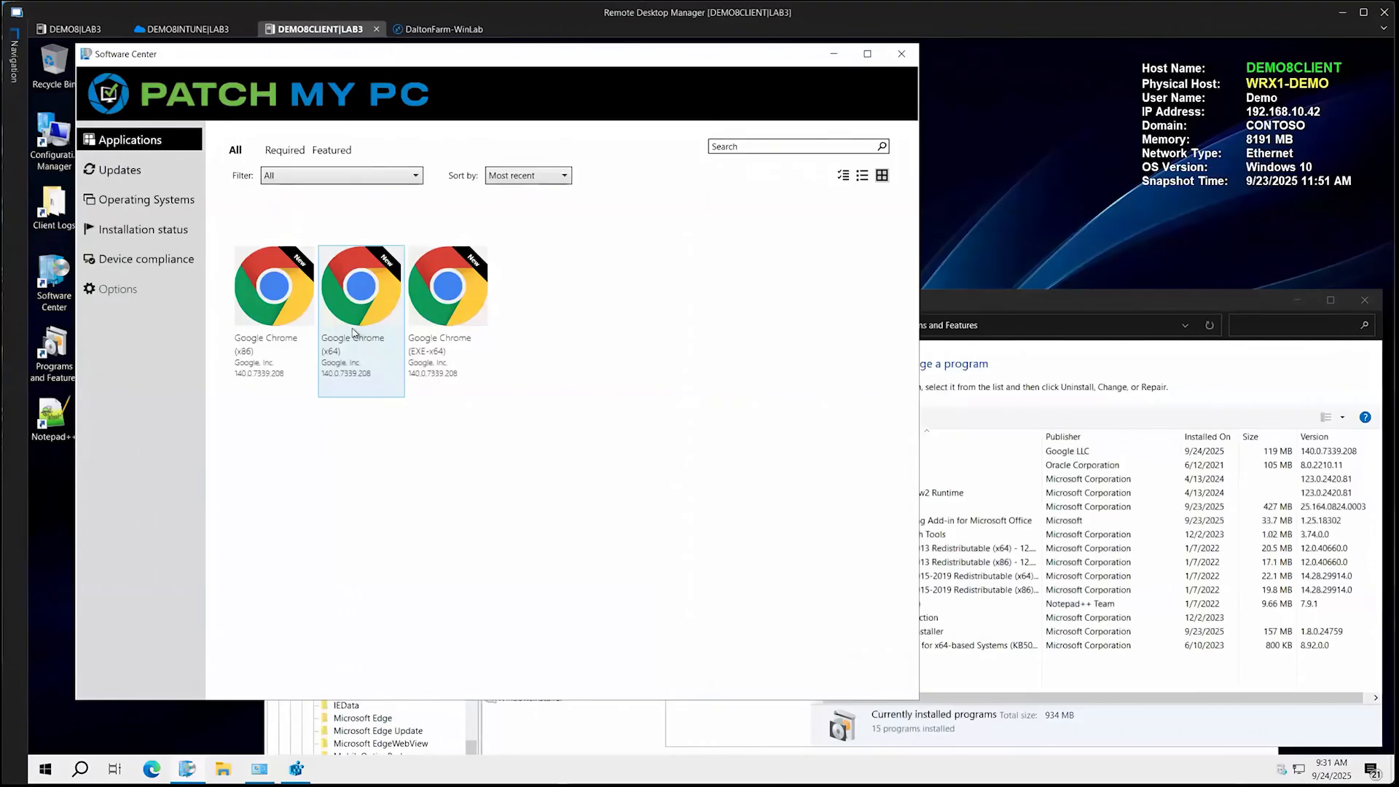
click(353, 332)
click(350, 248)
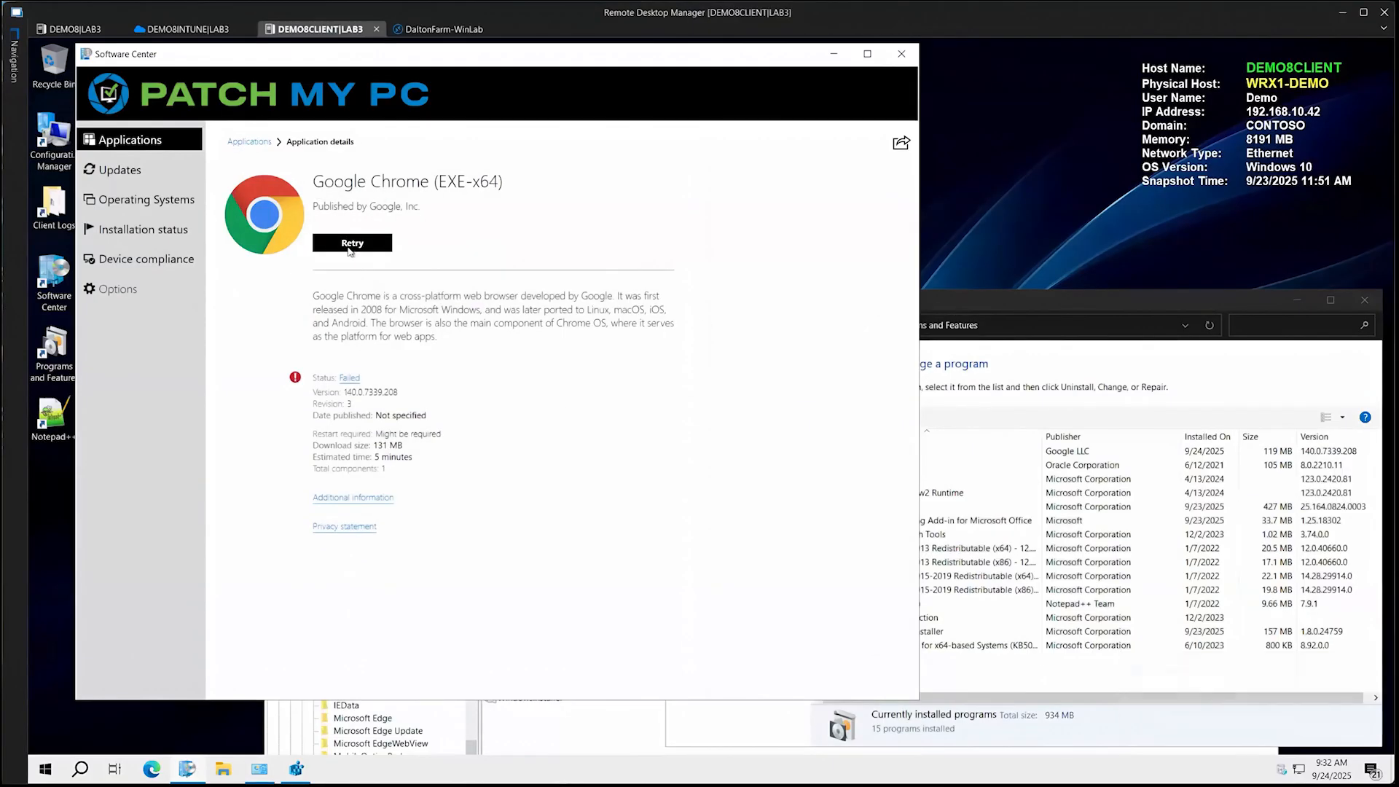
click(351, 244)
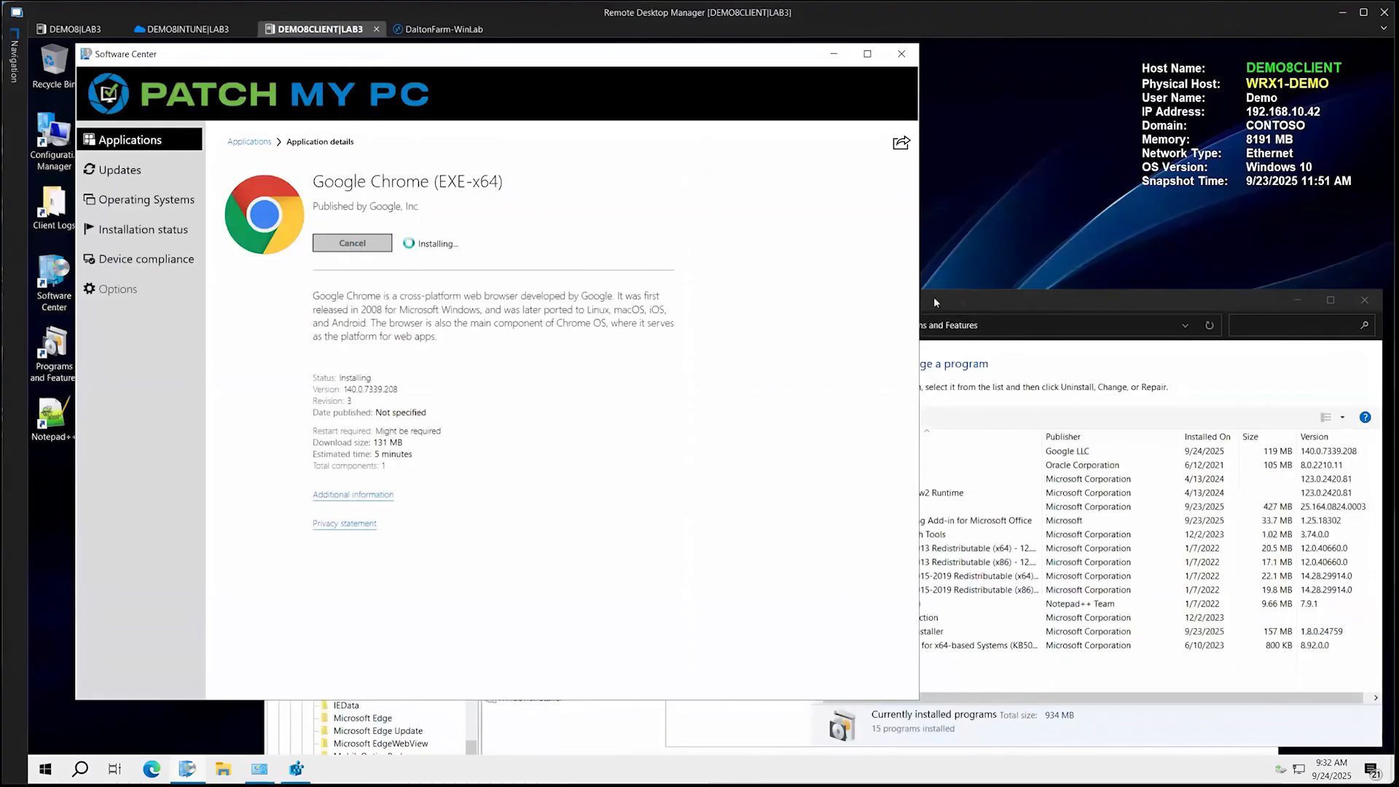
drag(935, 302, 812, 201)
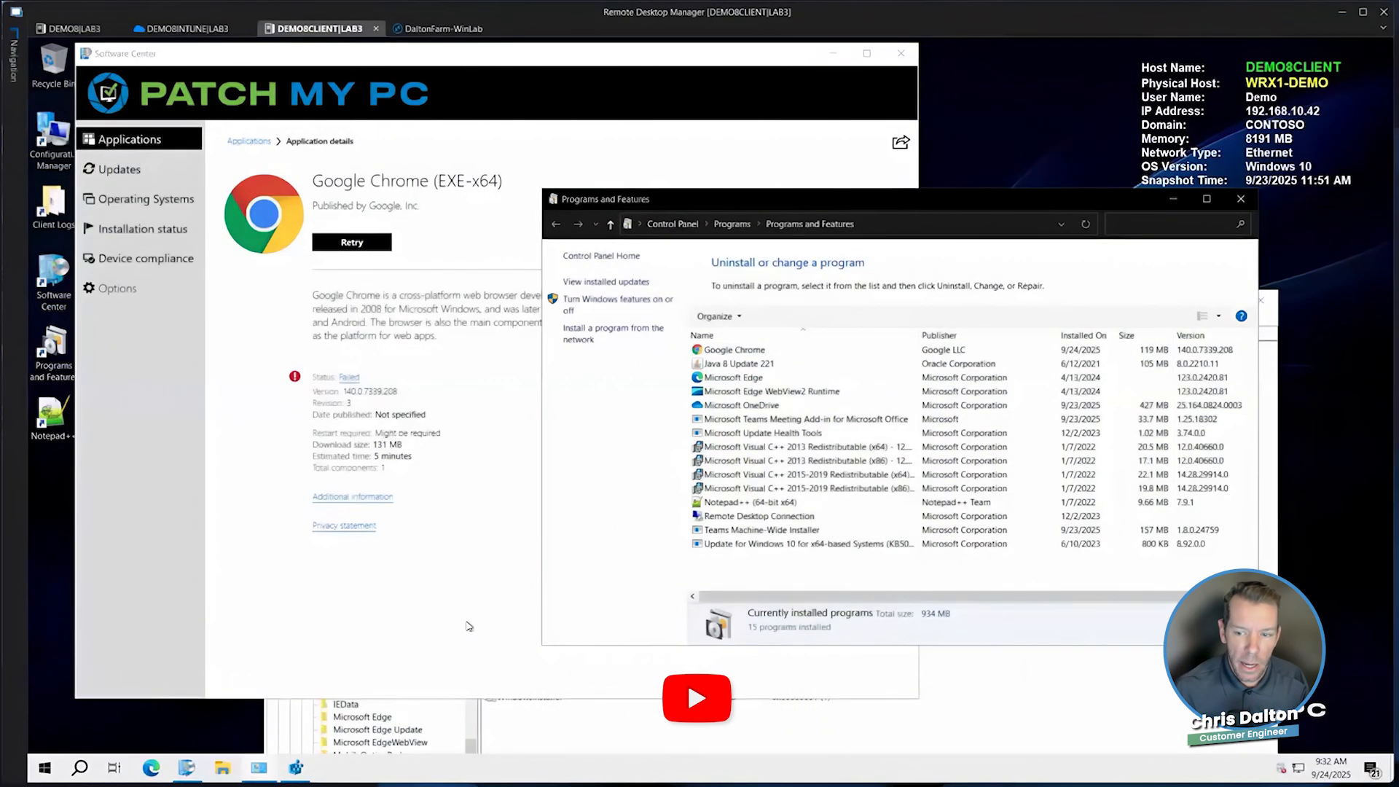
click(468, 621)
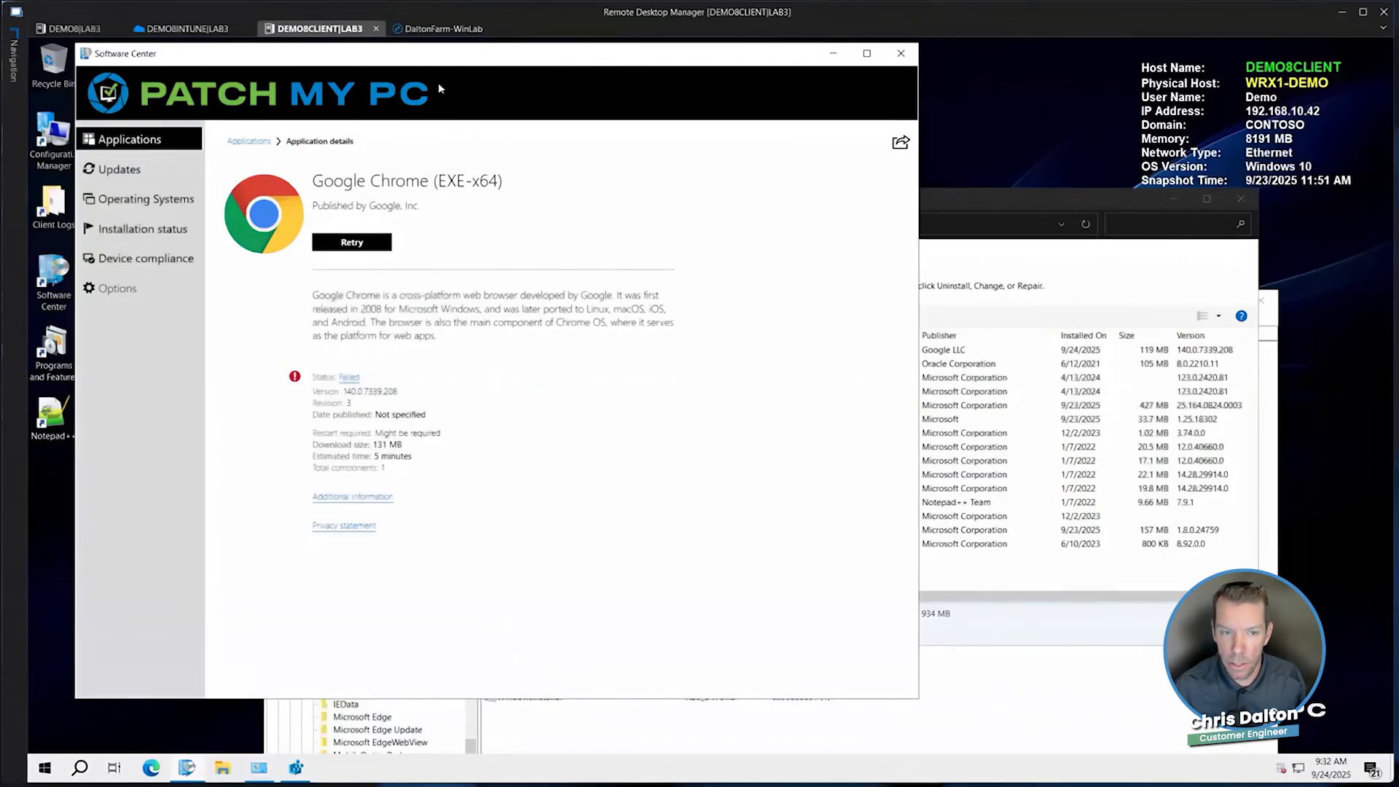
Switch to the DaltonFarm-WinLab session and run ChromeSetup from Downloads, declining elevation so Chrome installs for the current user only
click(432, 30)
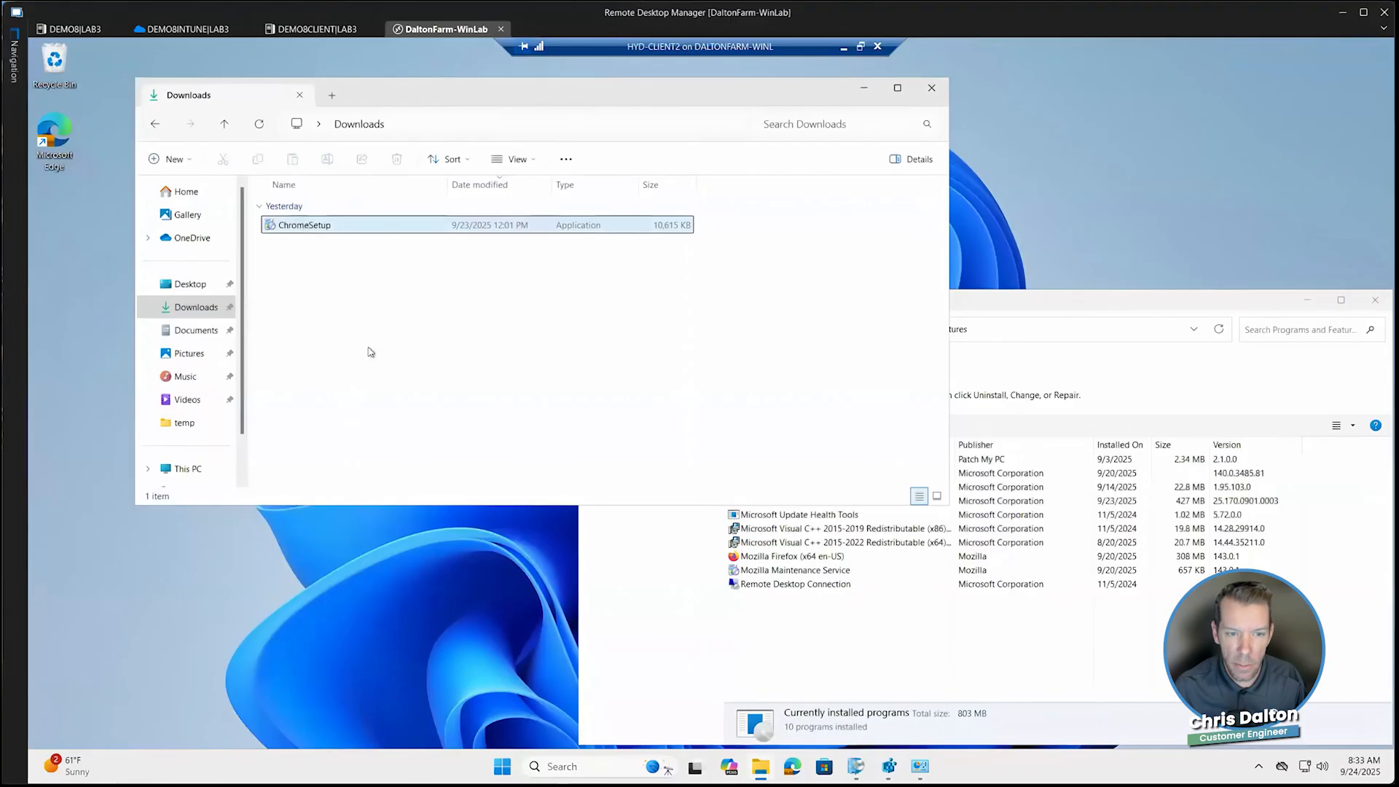
double_click(299, 227)
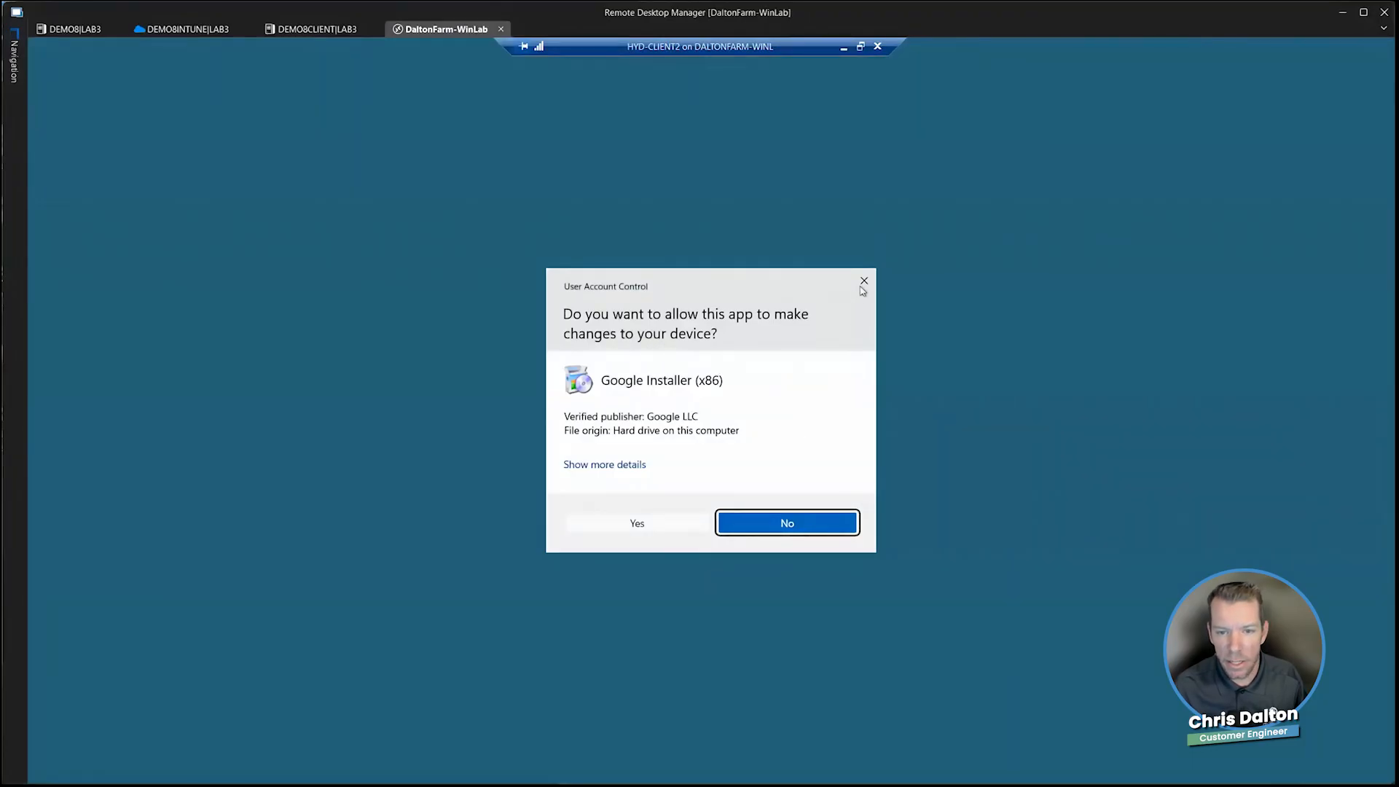
click(813, 526)
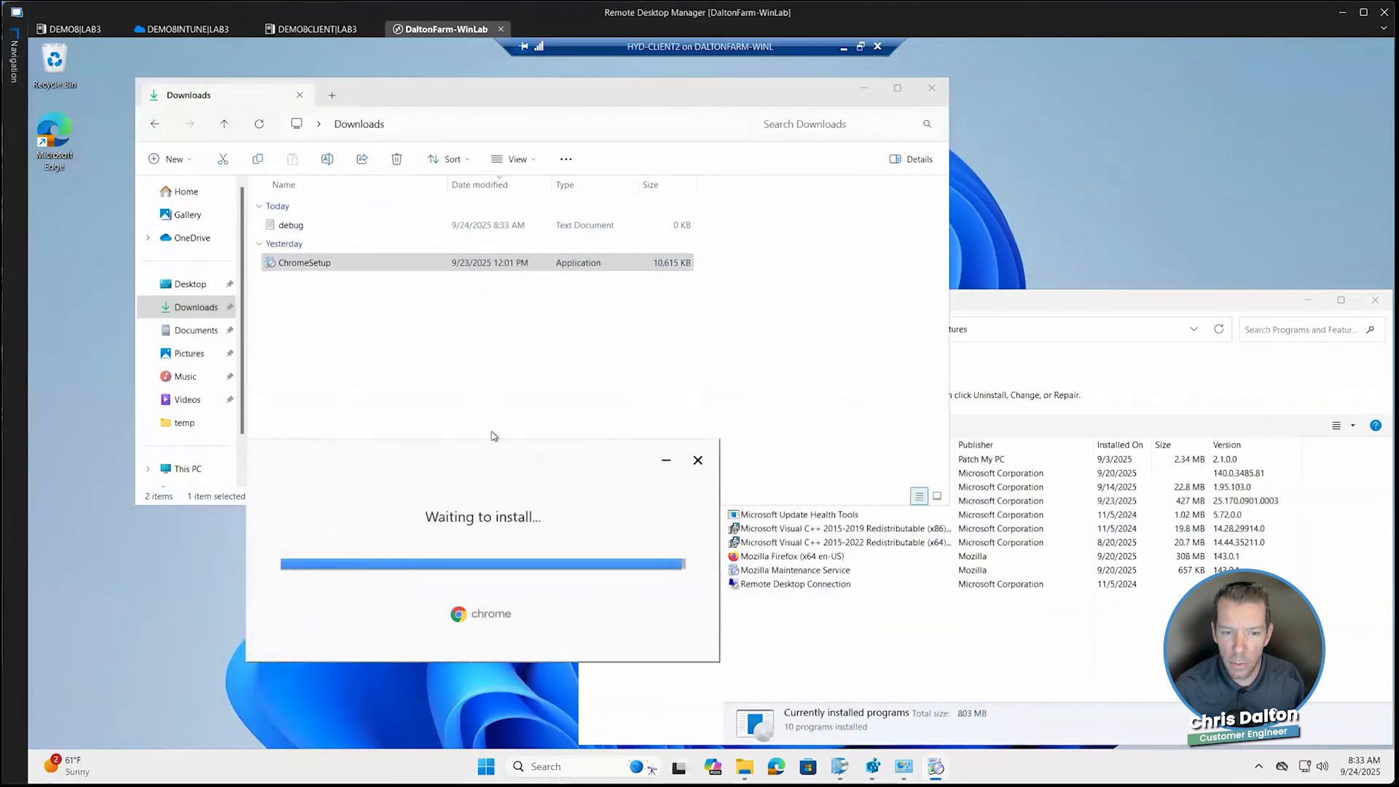
click(1065, 301)
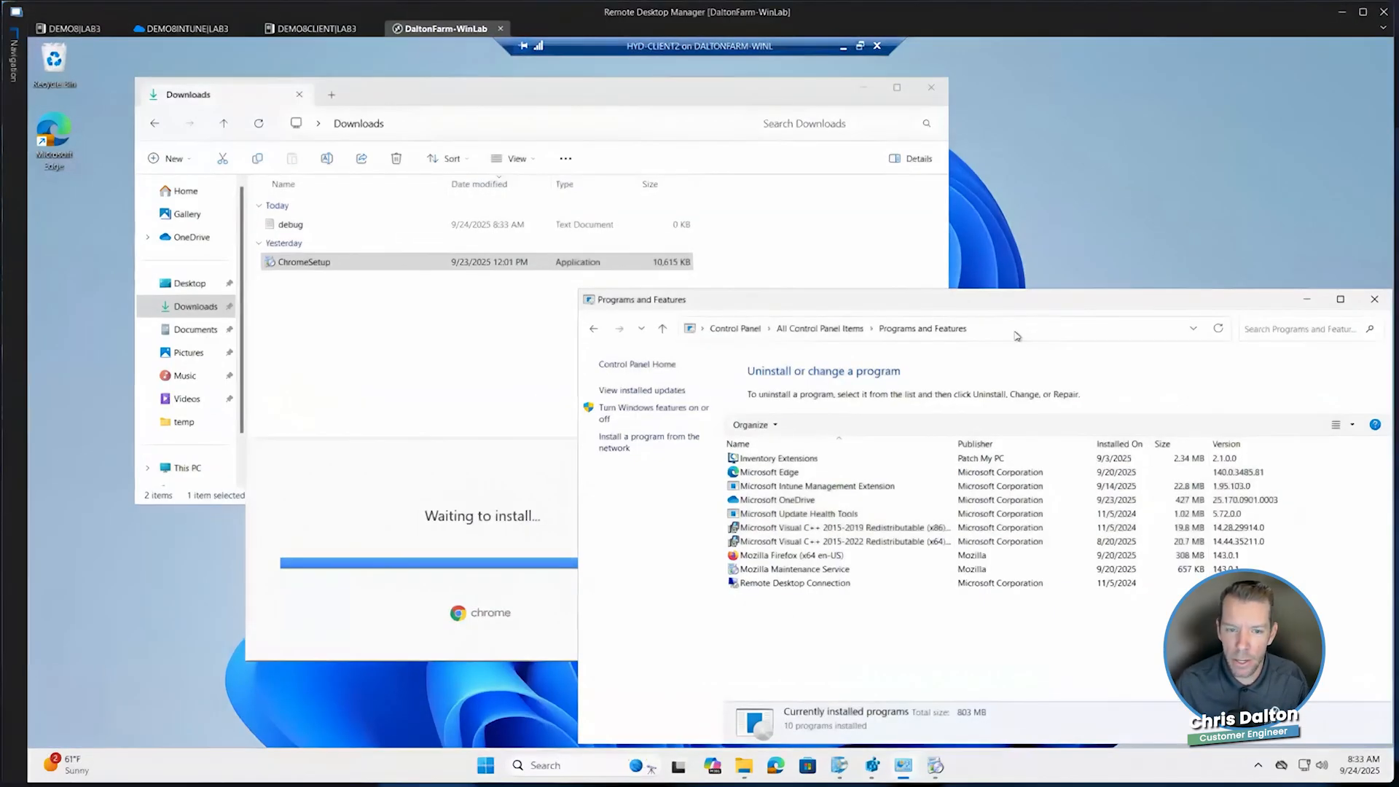
click(510, 459)
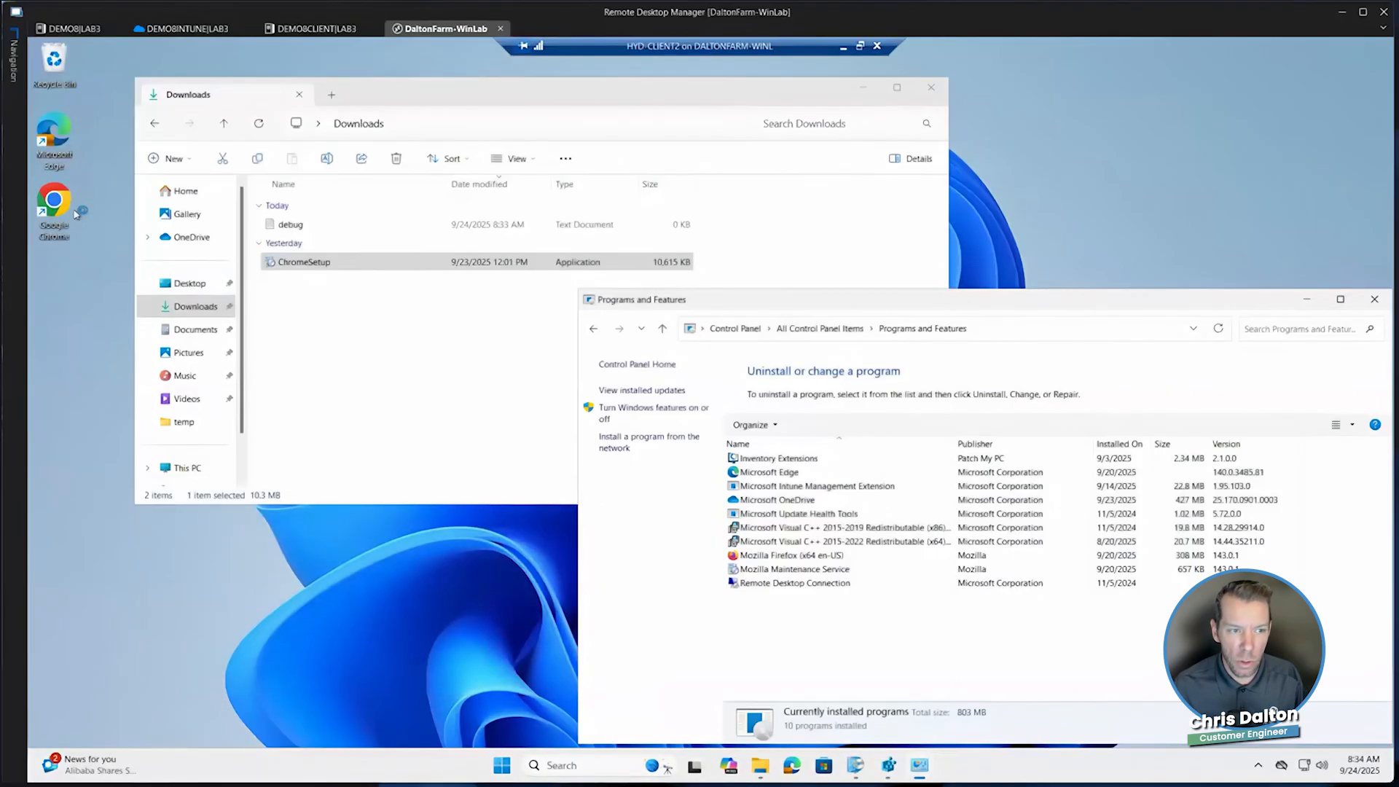
Launch the newly installed Google Chrome, then refresh Programs and Features and check its Google Chrome entry
double_click(54, 208)
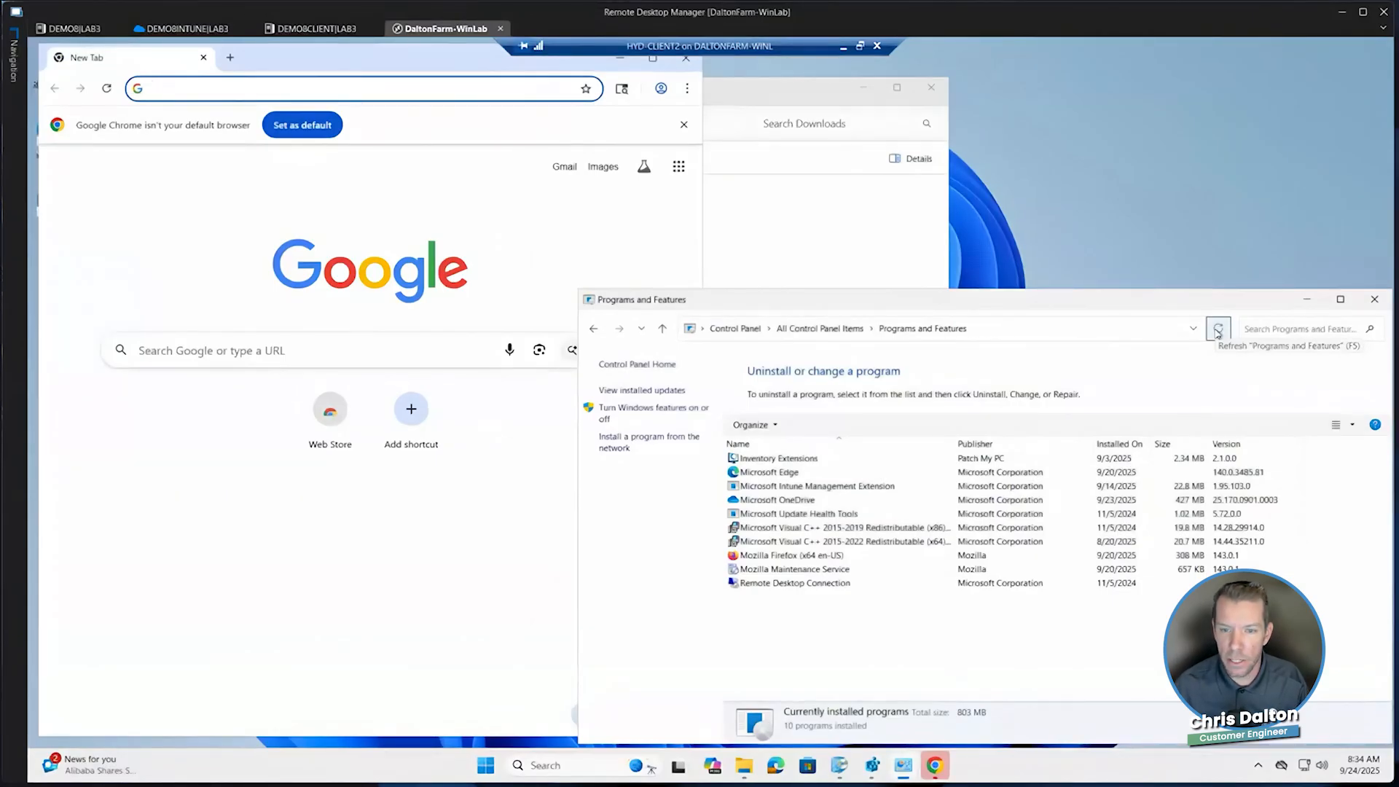
click(1218, 332)
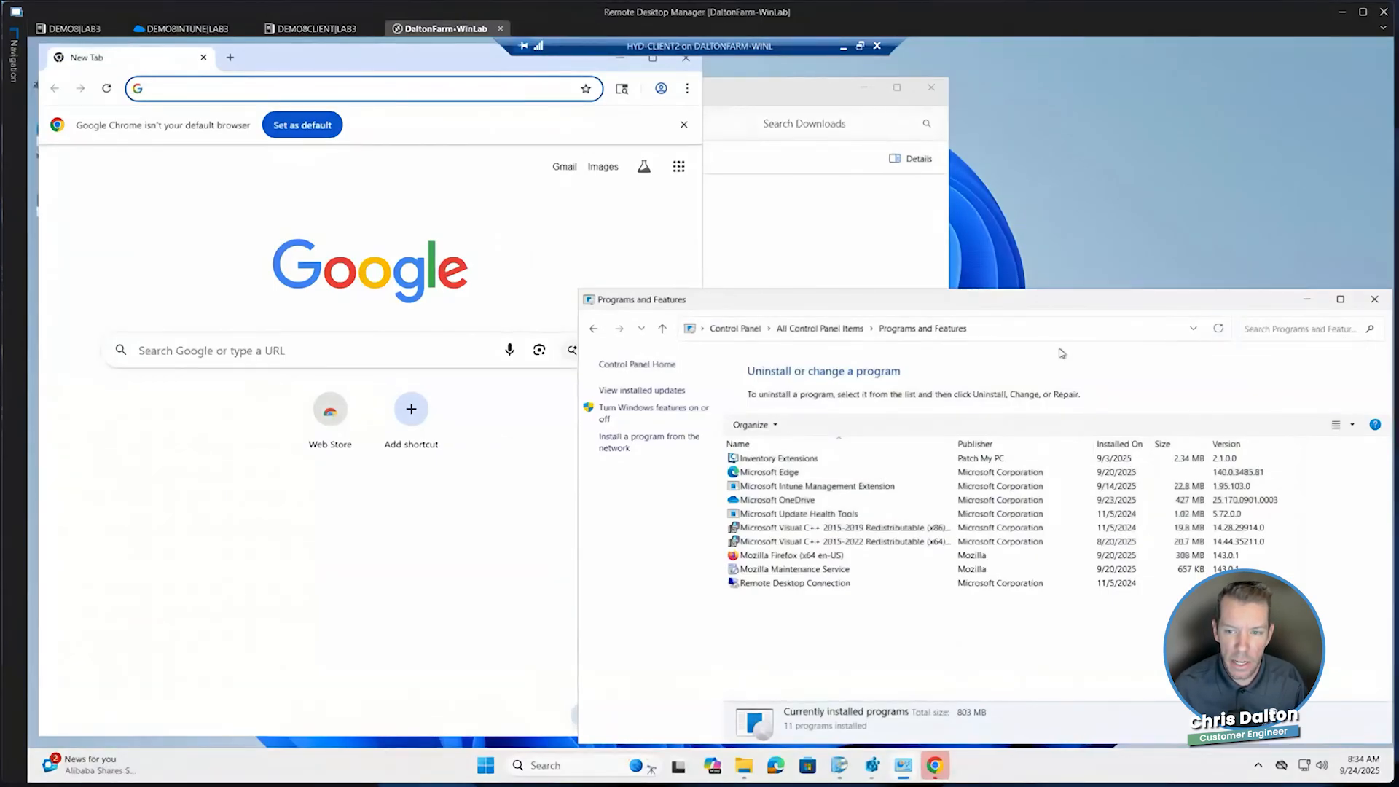
click(800, 459)
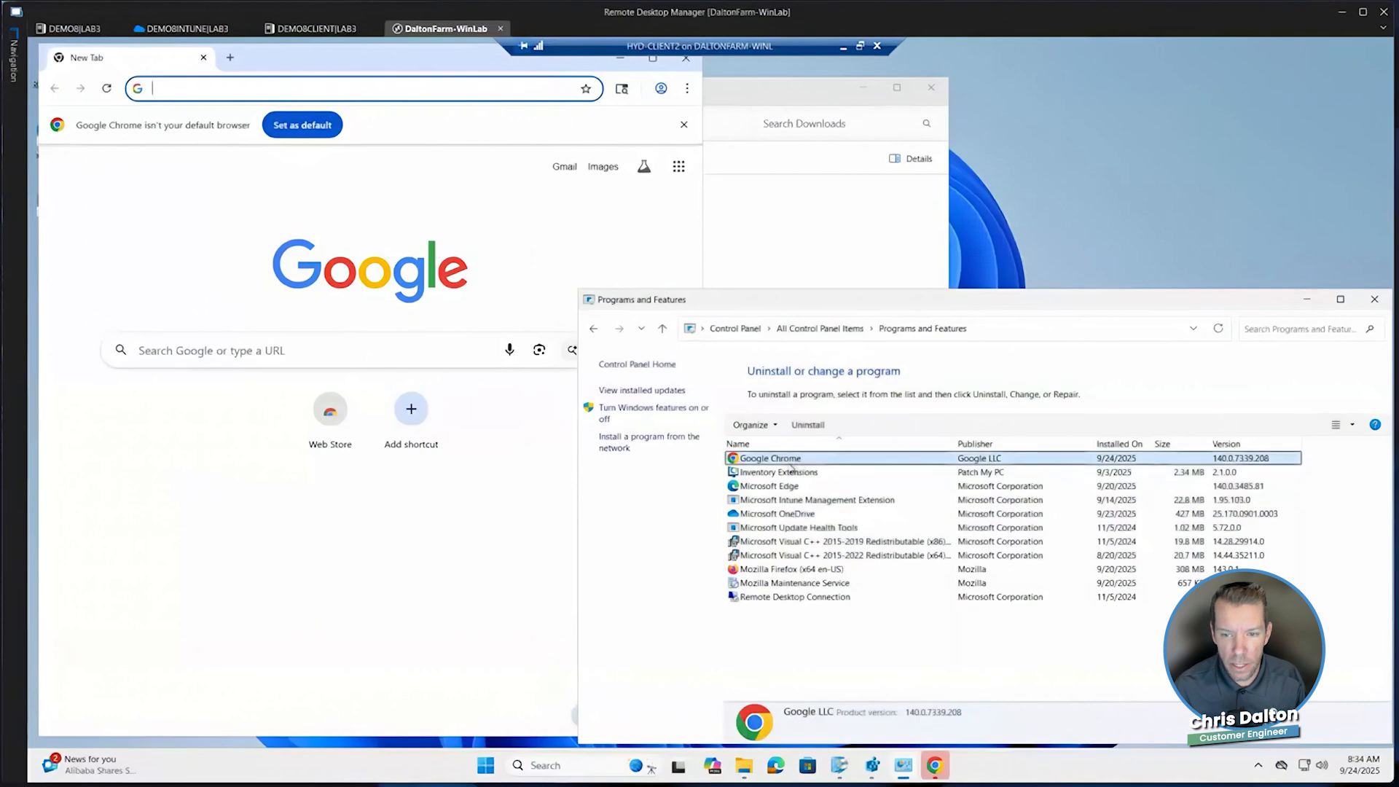
Inspect the Google Chrome subkey under HKEY_CURRENT_USER\Software\Microsoft\Windows\CurrentVersion\Uninstall in Registry Editor
click(871, 767)
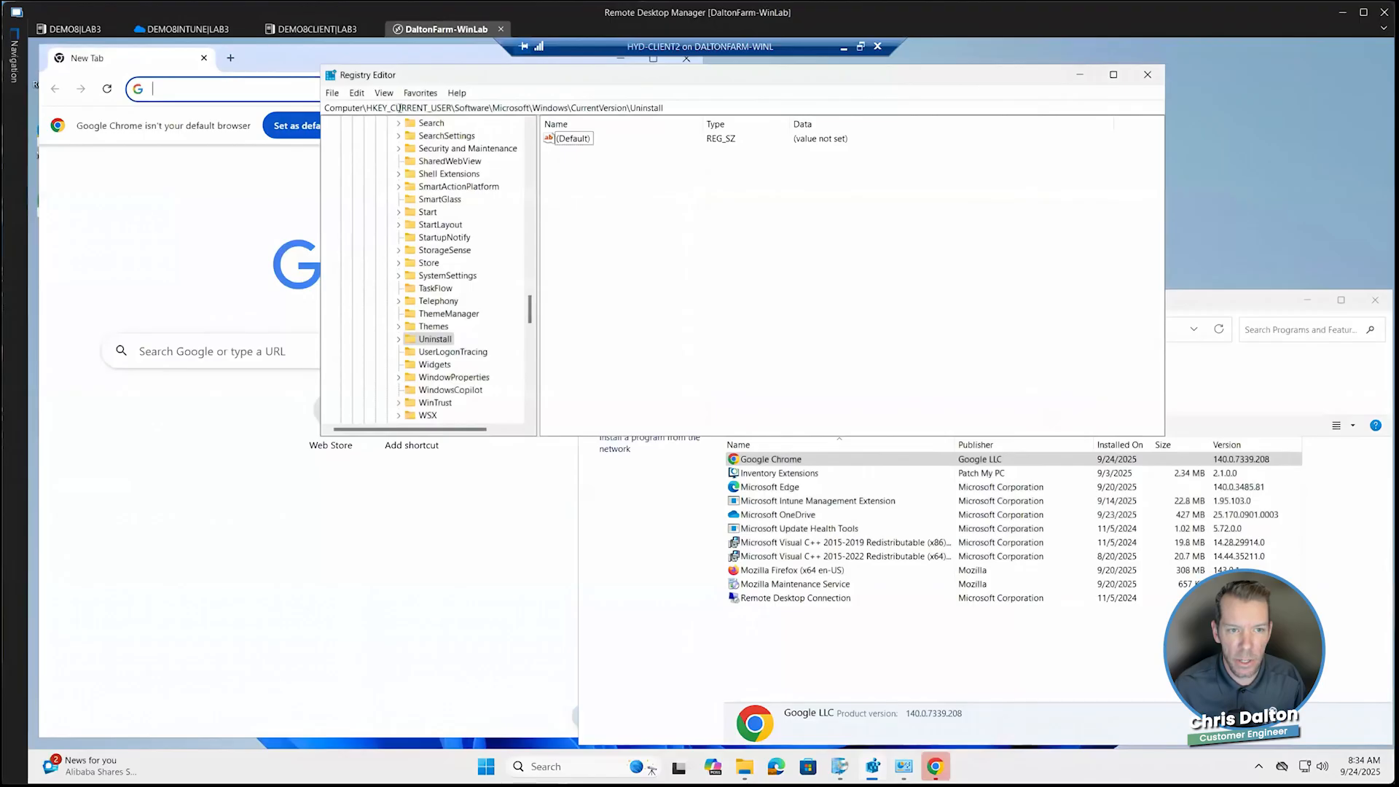
click(400, 108)
drag(452, 108, 367, 107)
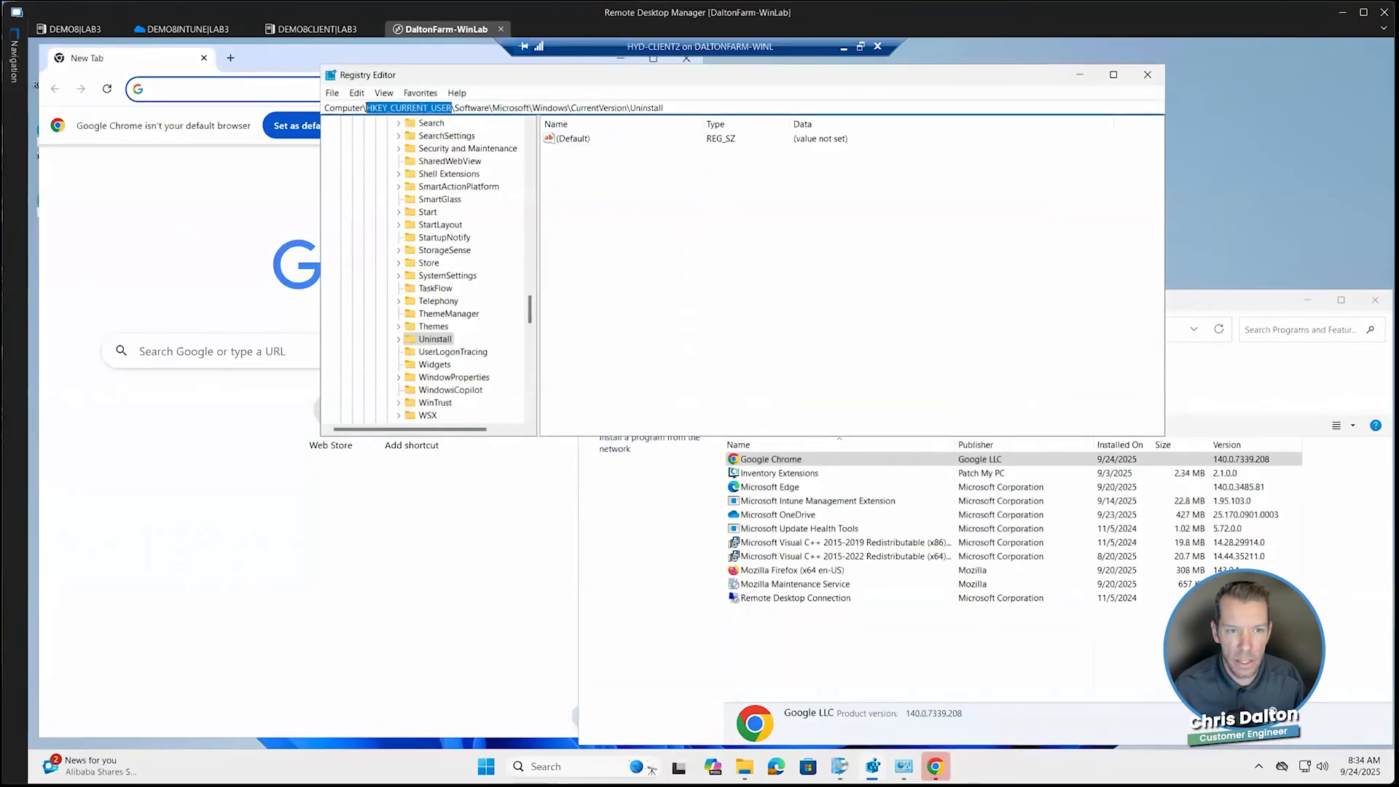
double_click(416, 341)
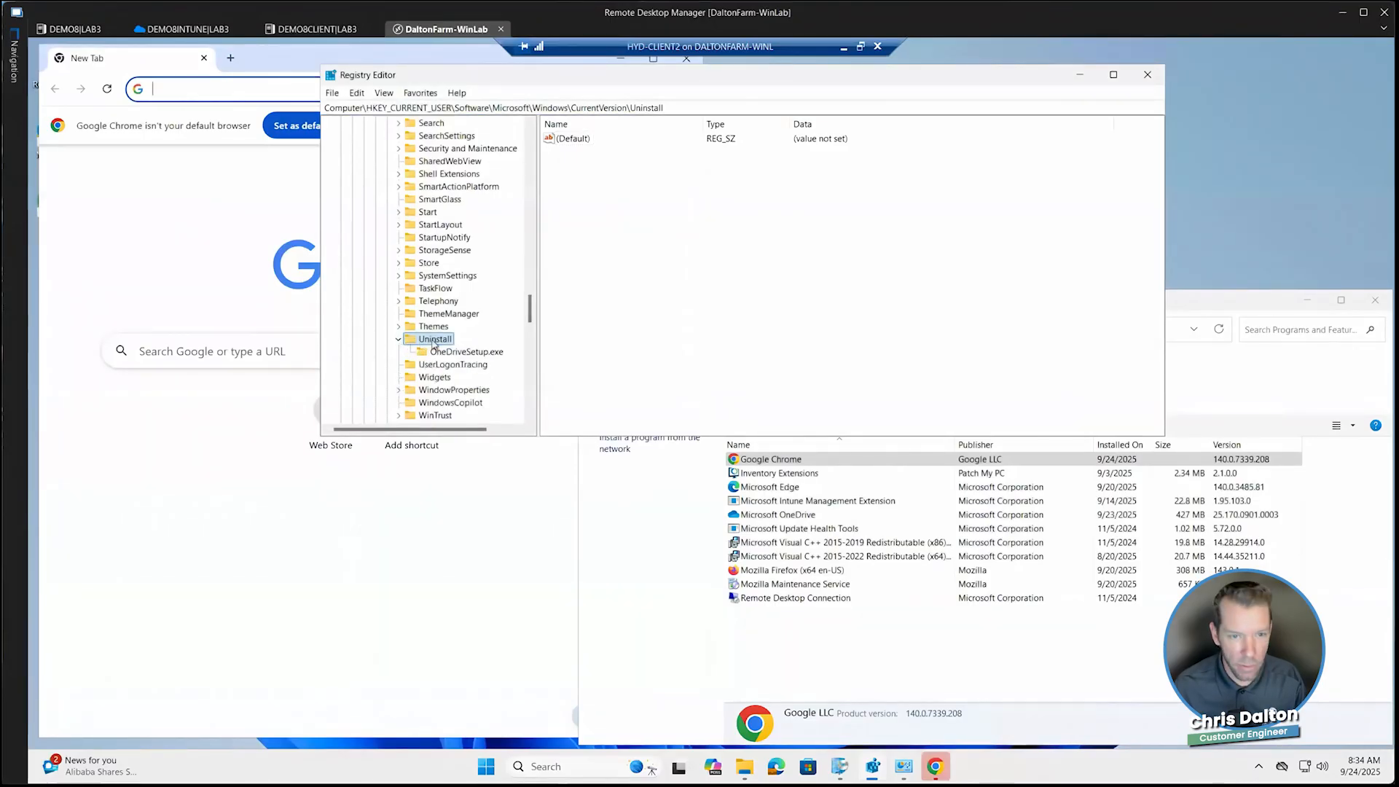
click(459, 352)
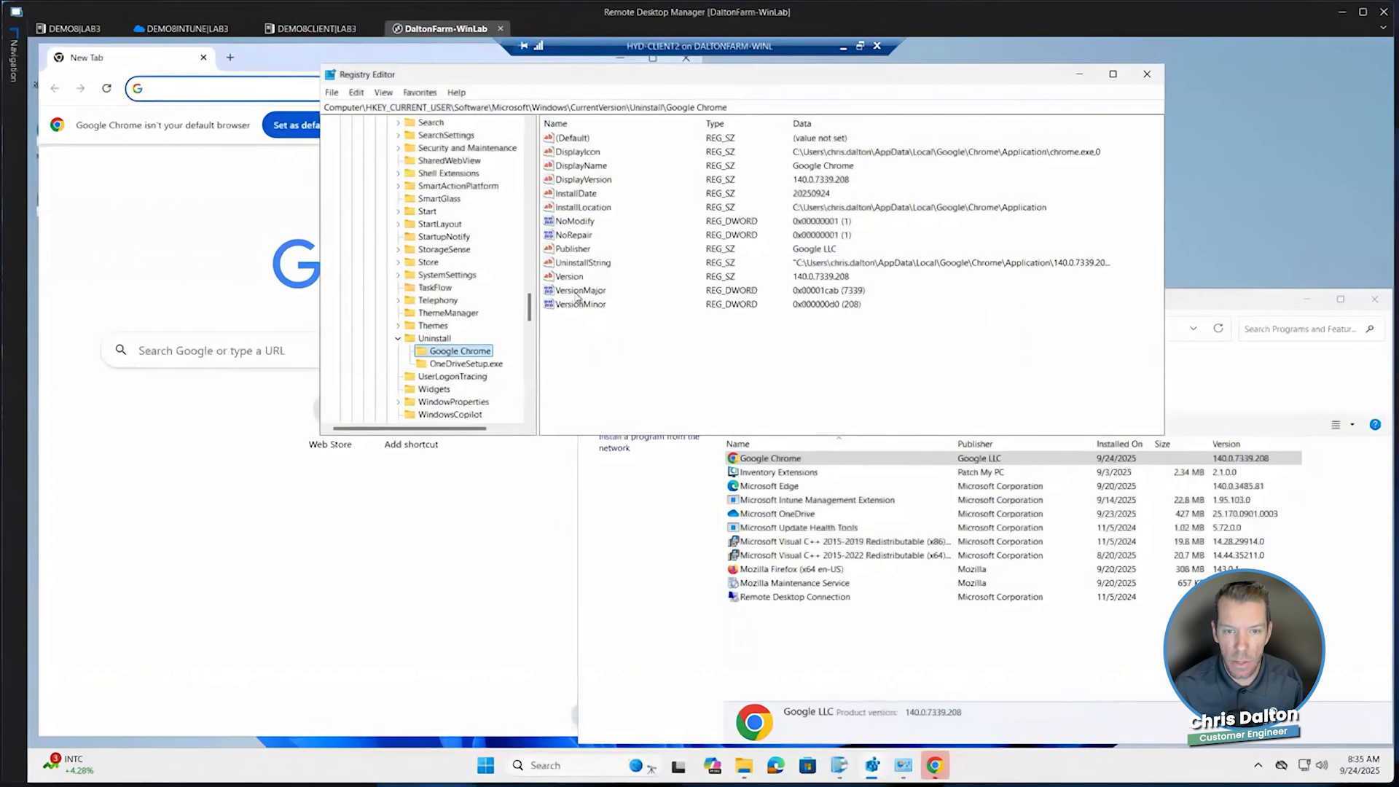
drag(581, 81, 629, 220)
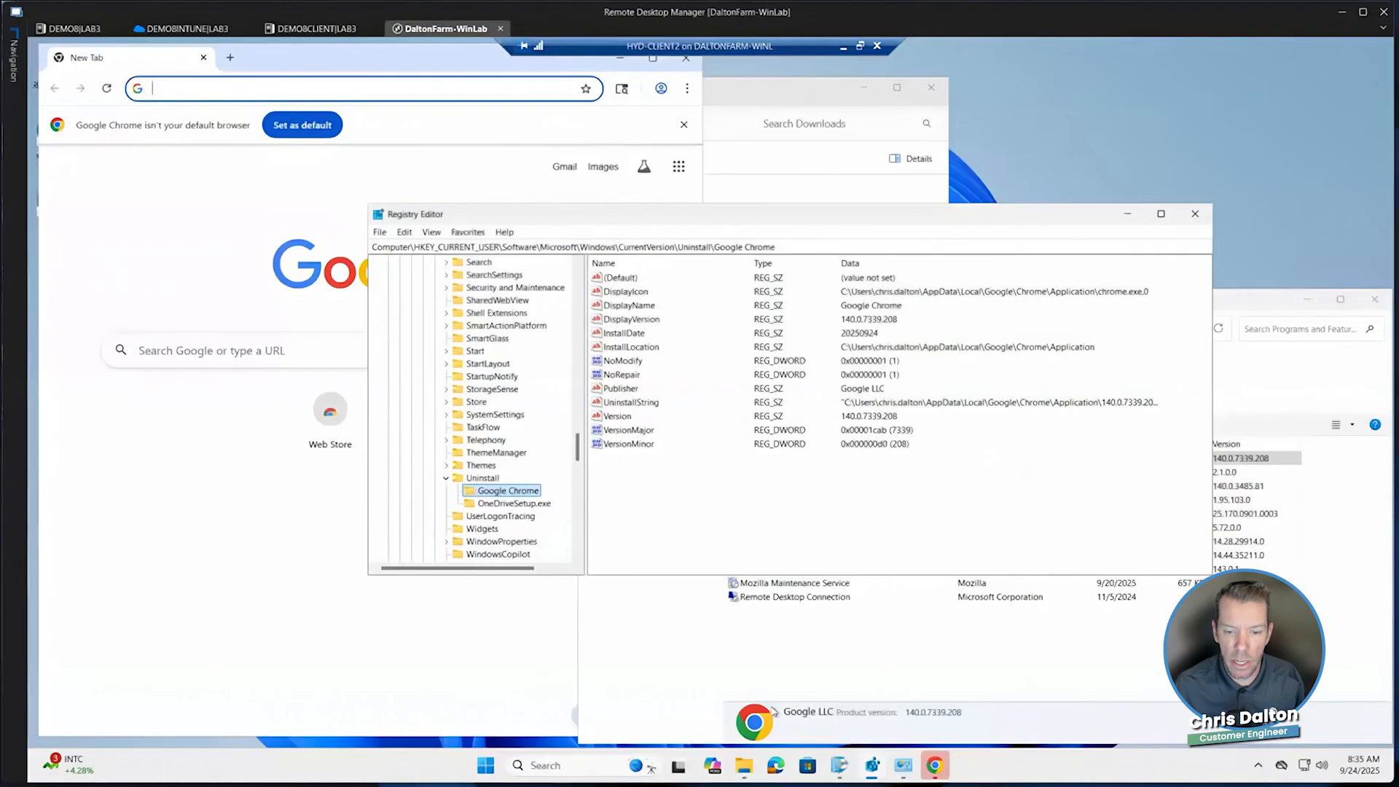
Install Google Chrome (x64) from Software Center and refresh Programs and Features to check for its entry
click(839, 777)
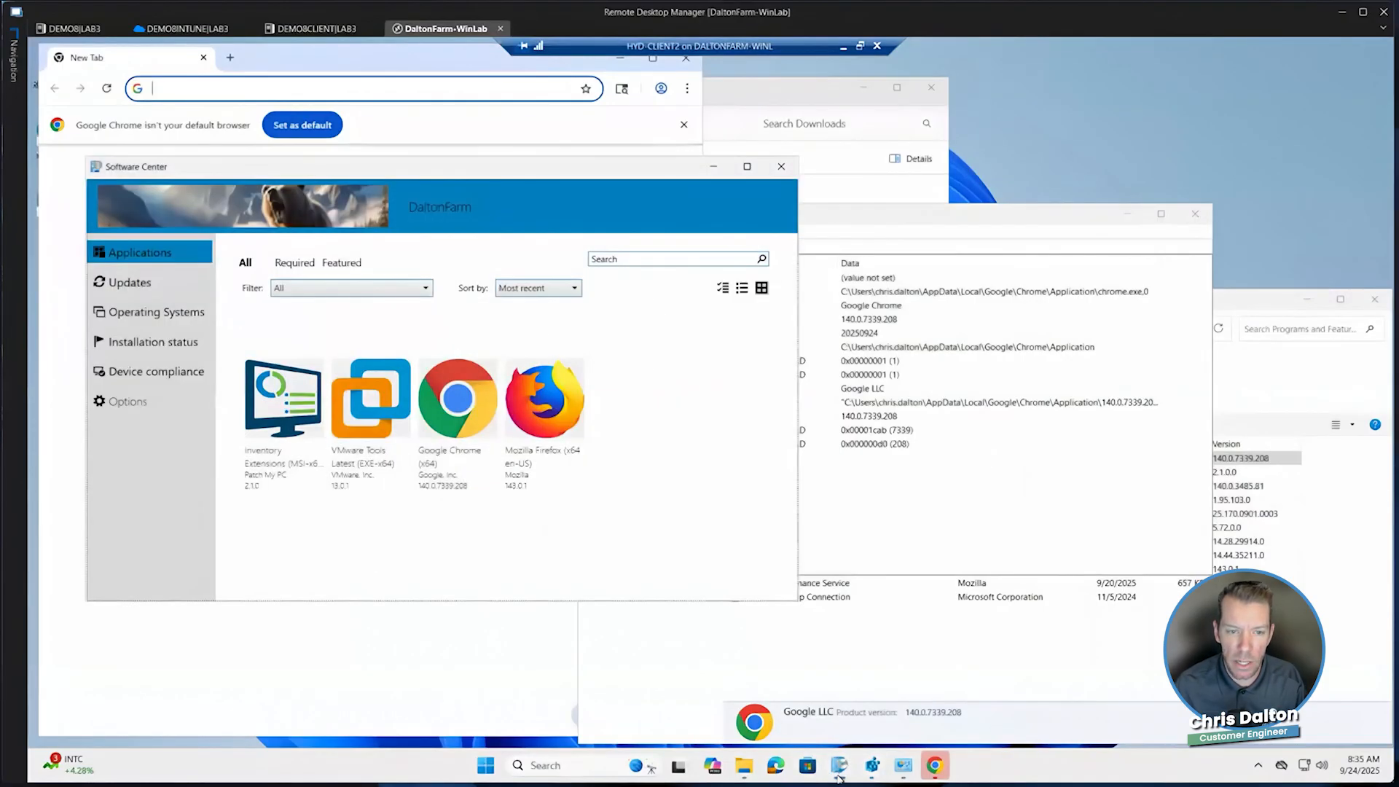
click(451, 423)
click(352, 357)
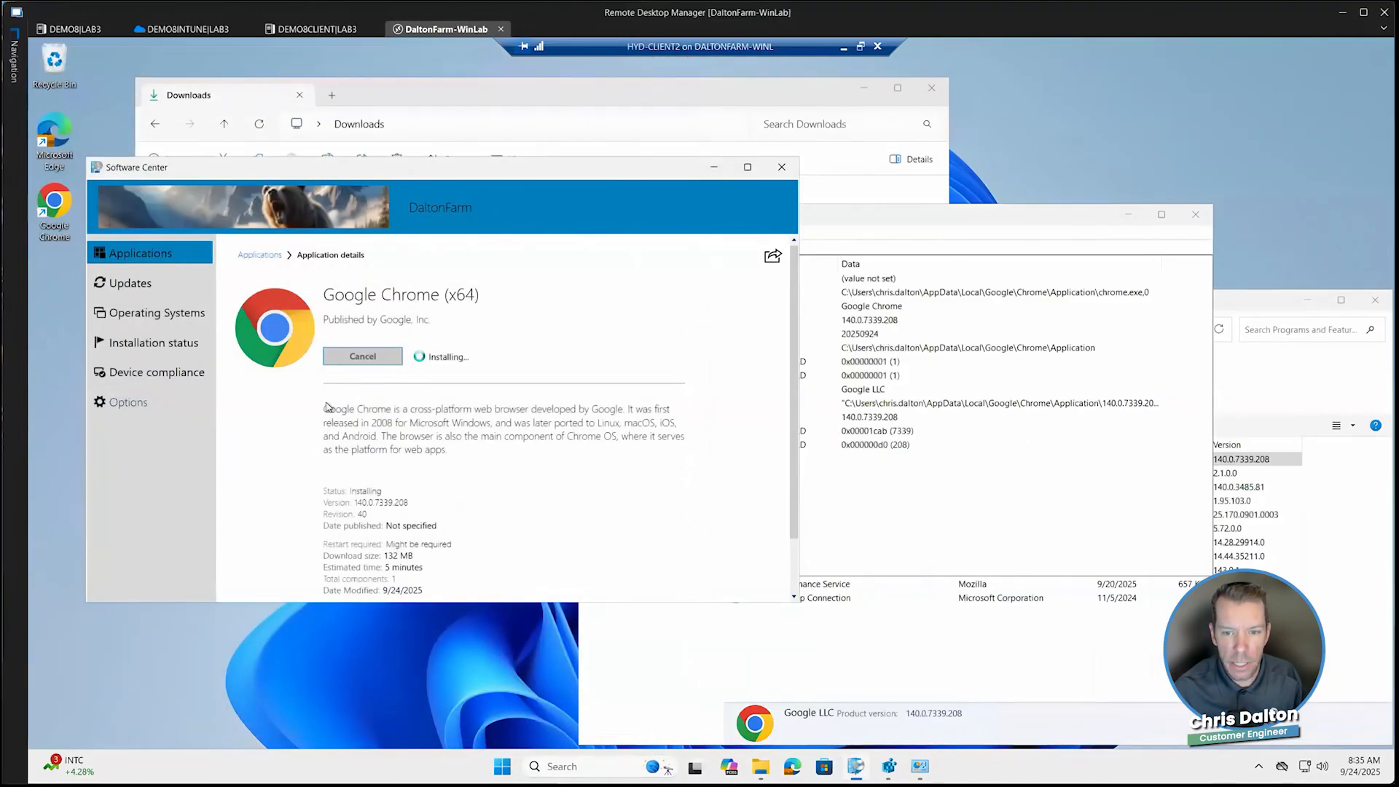
click(844, 222)
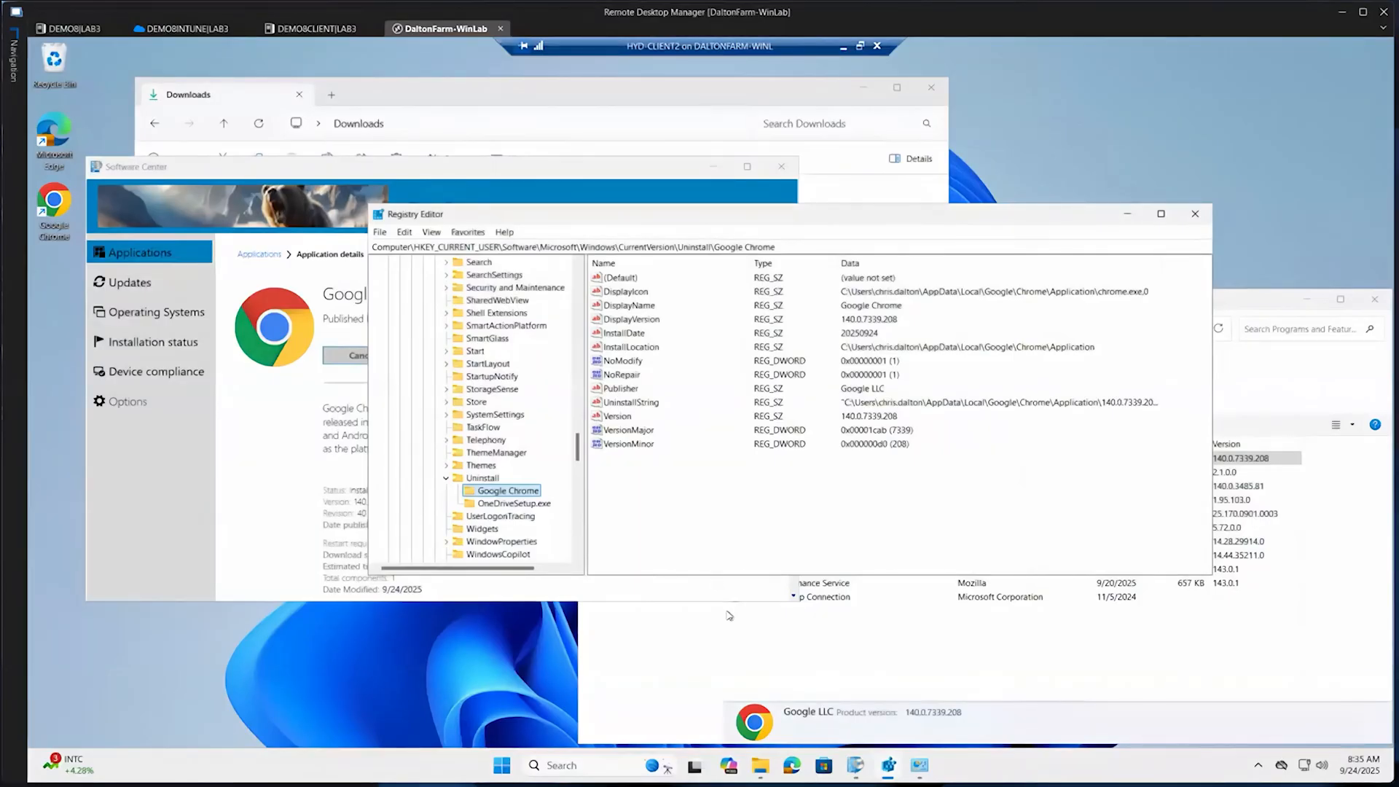
click(758, 650)
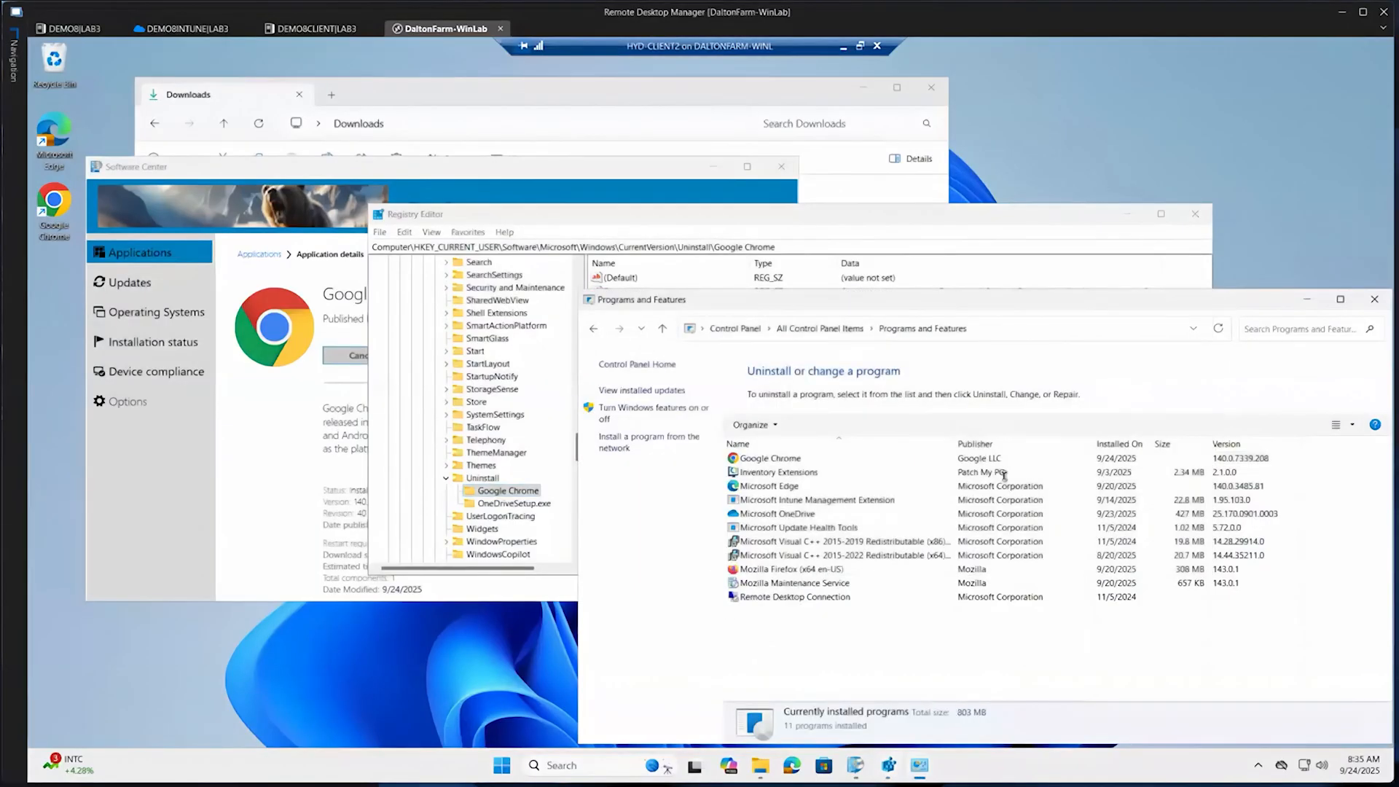
click(1218, 330)
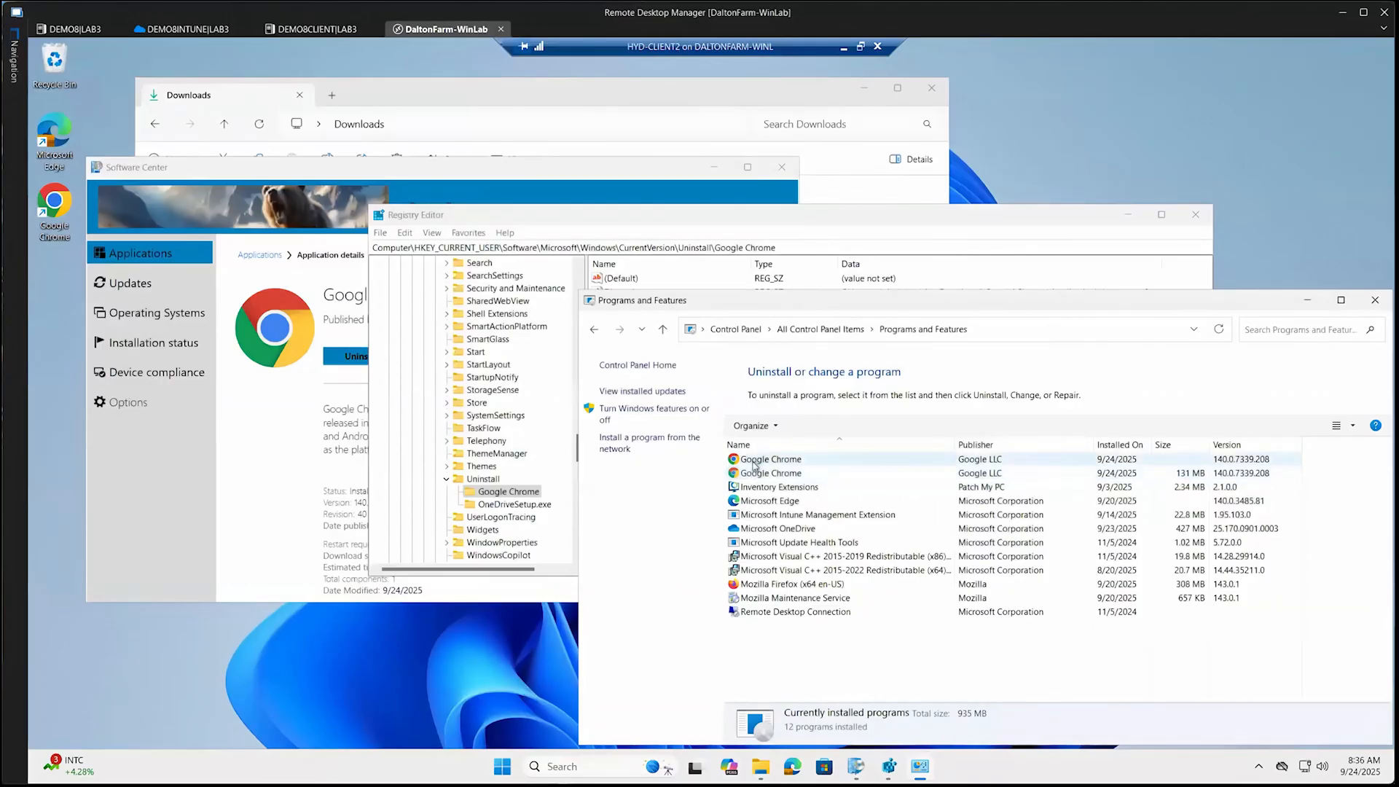
Launch Google Chrome again from the desktop and refresh the HKEY_CURRENT_USER Uninstall key to recheck its subkeys
click(488, 223)
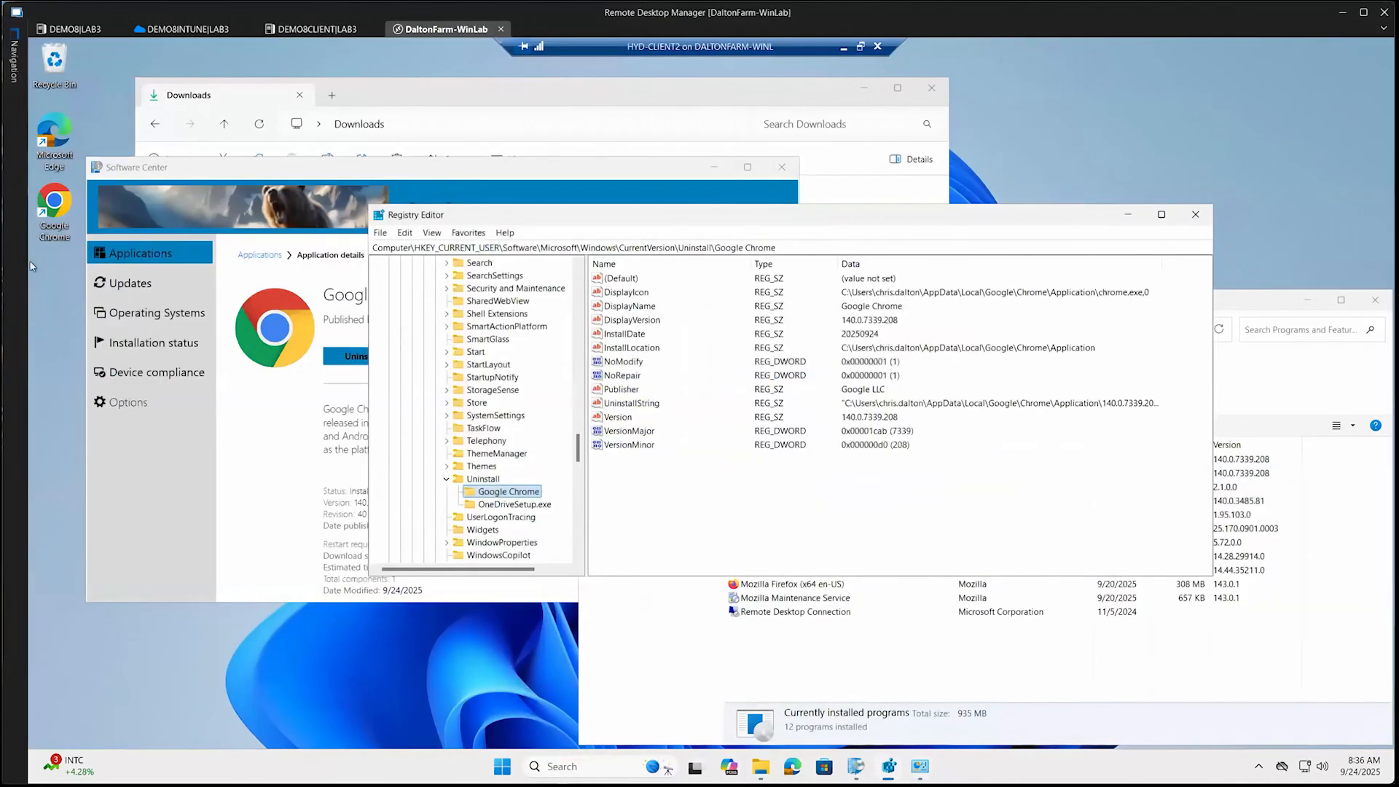
click(386, 93)
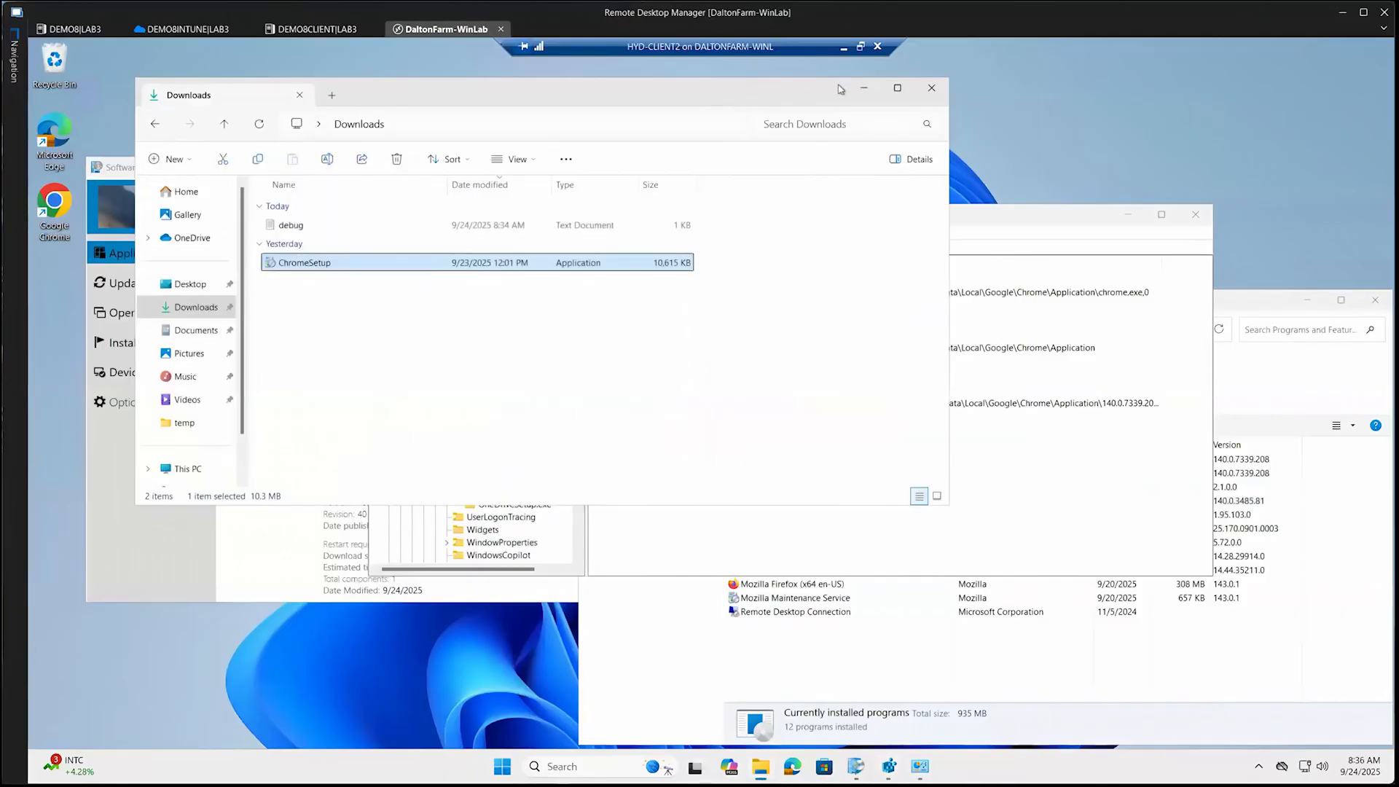
click(925, 89)
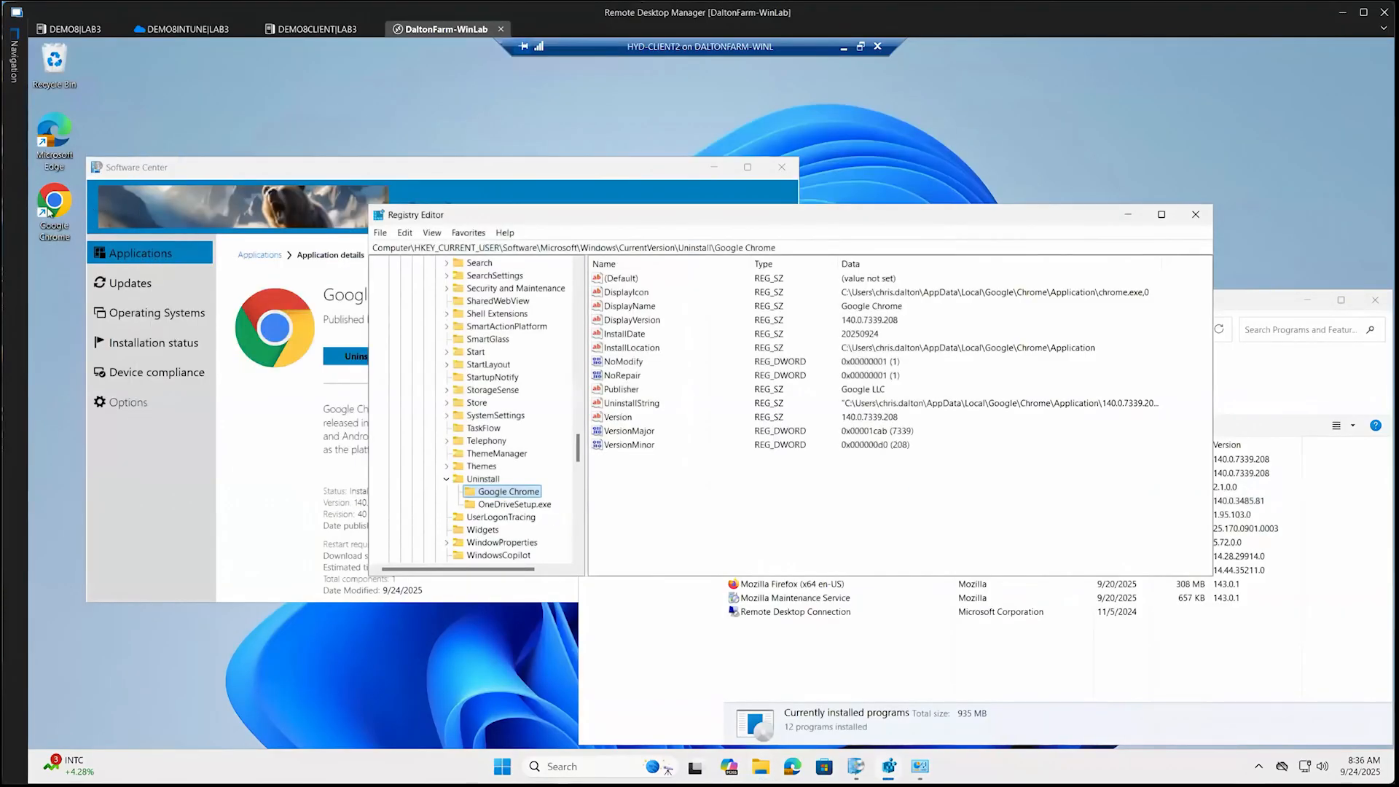
double_click(46, 211)
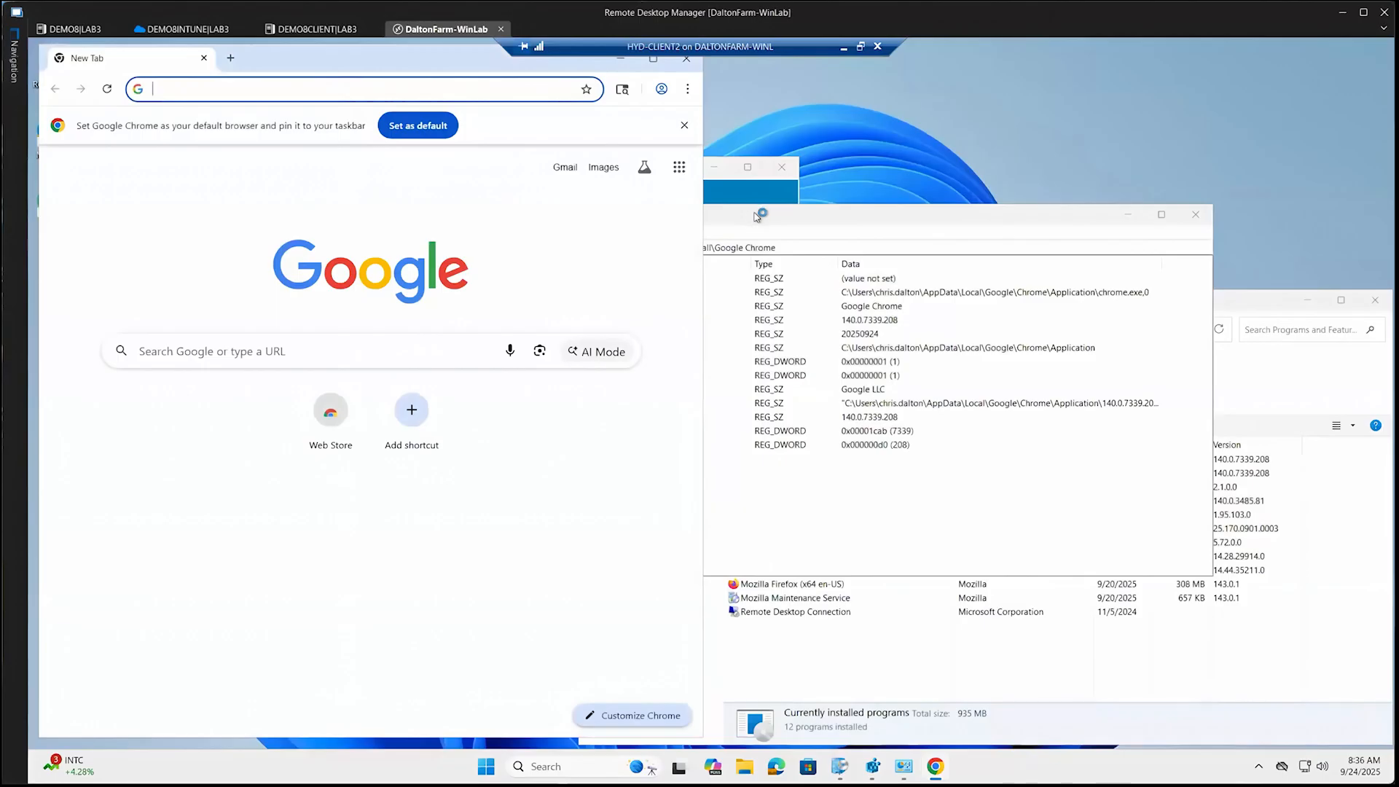
click(757, 217)
key(F5)
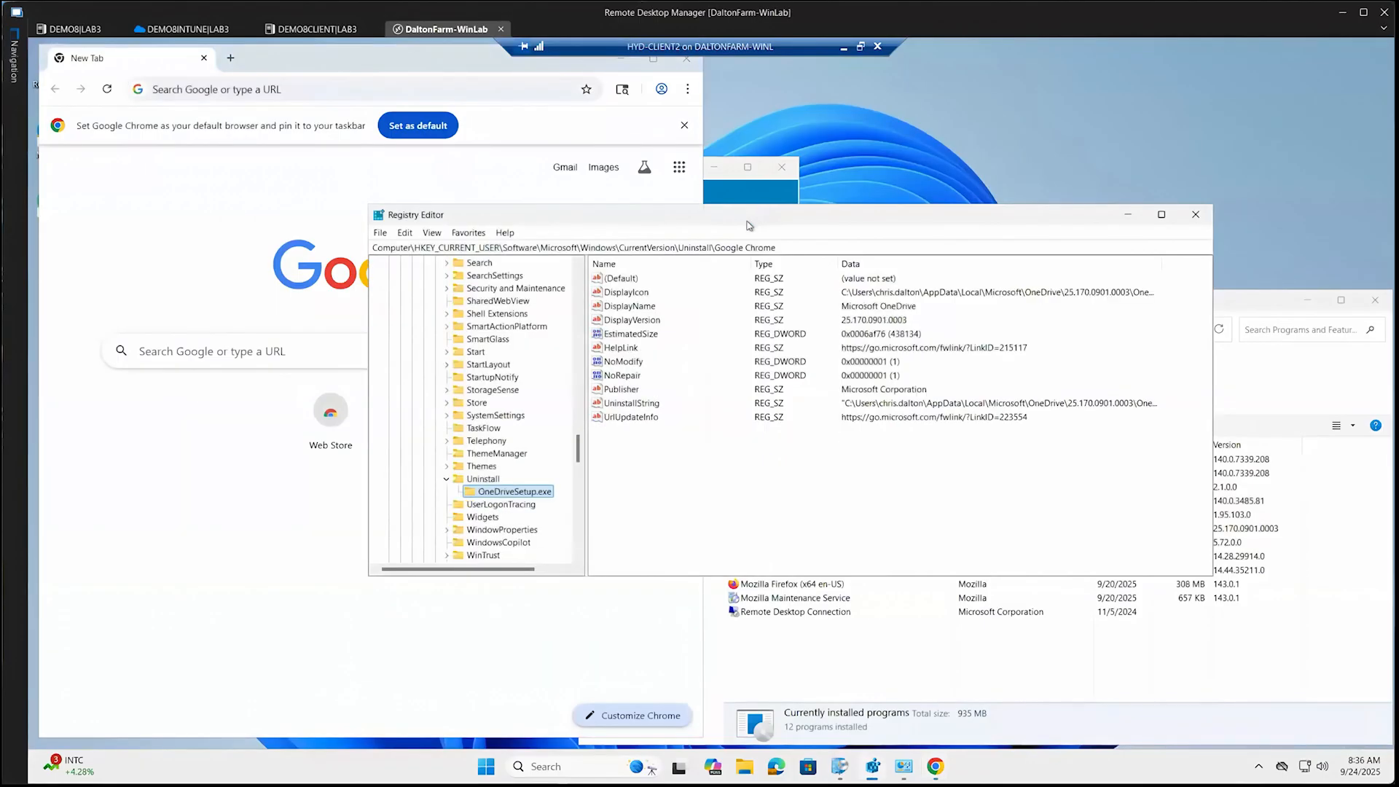
click(485, 479)
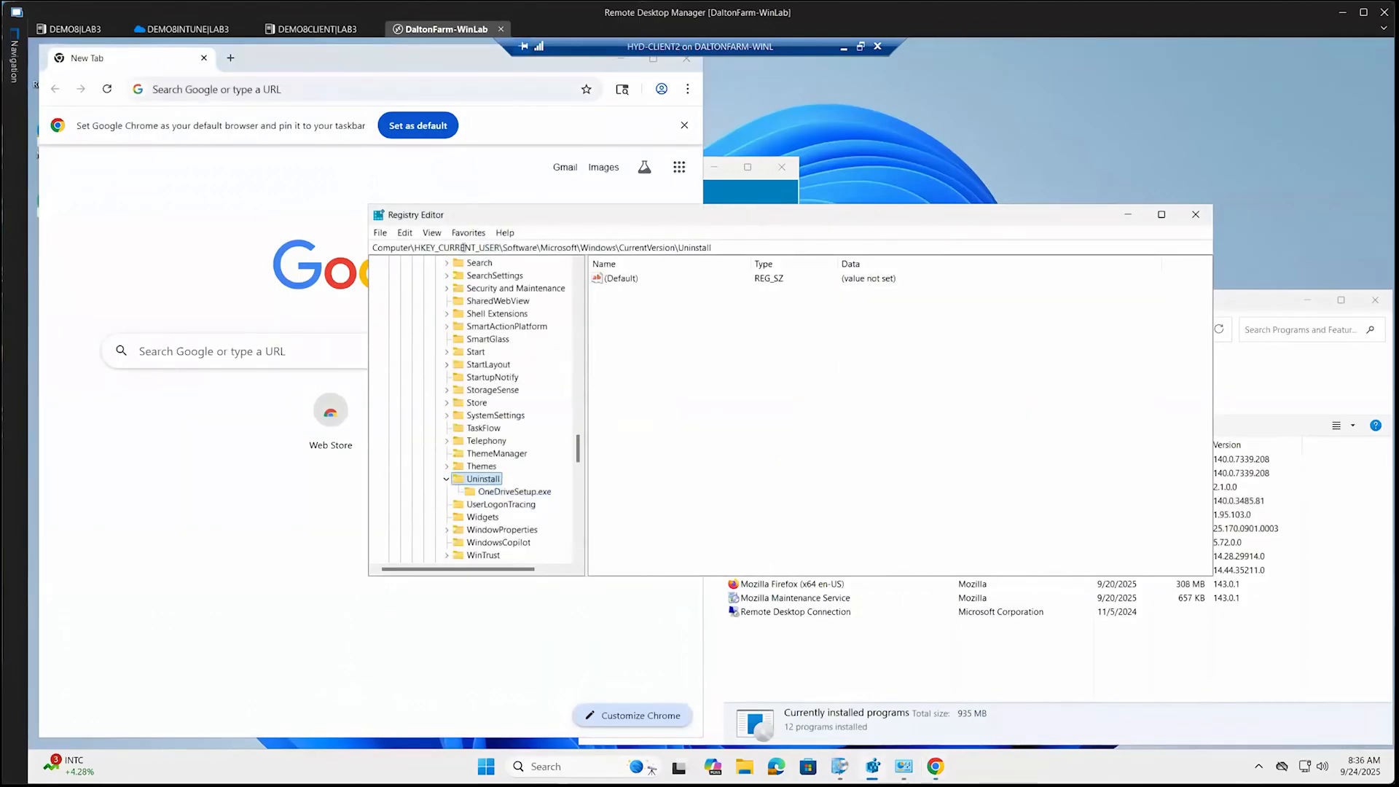
Highlight the HKEY_CURRENT_USER hive in the registry path and refresh Programs and Features to recheck the Google Chrome entries
click(404, 233)
click(406, 234)
drag(426, 248, 501, 247)
click(936, 651)
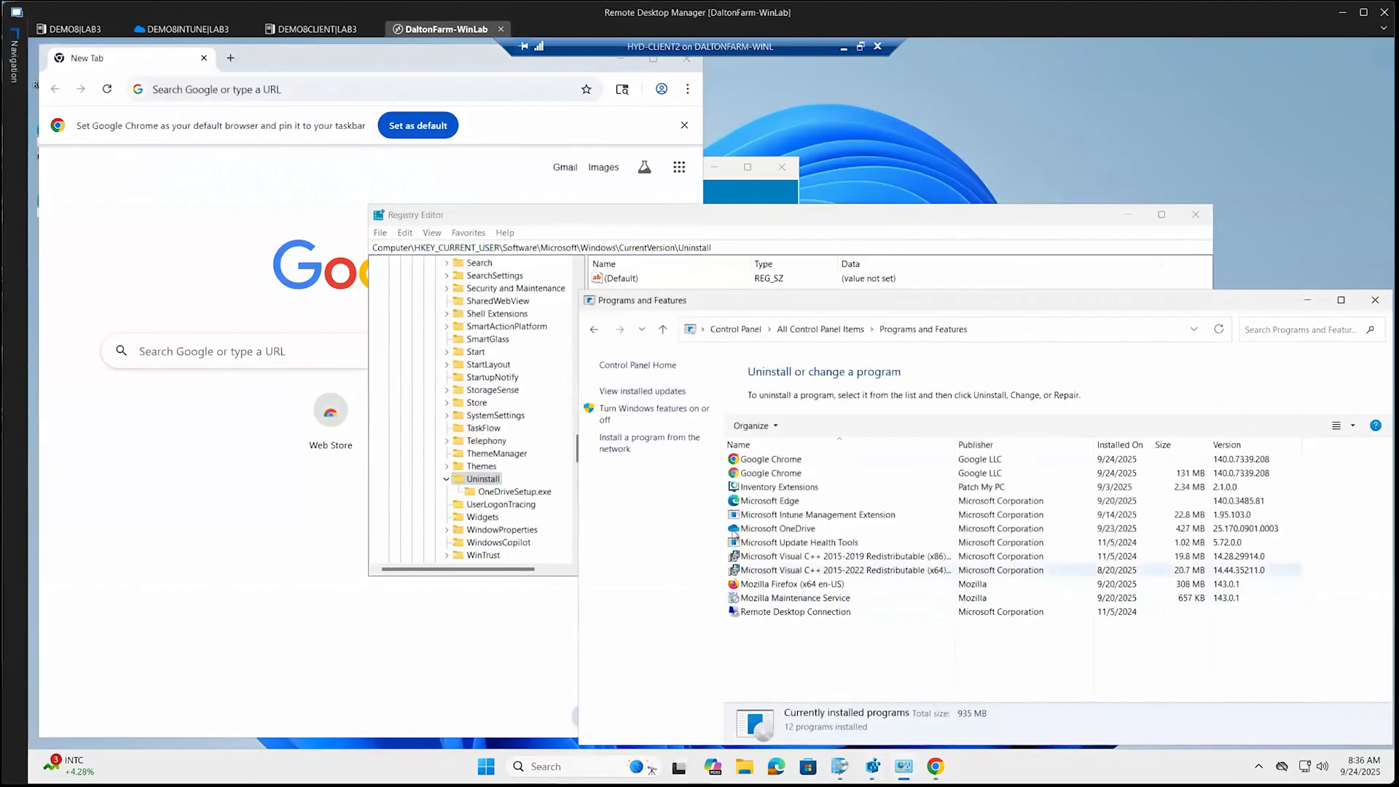
click(1219, 332)
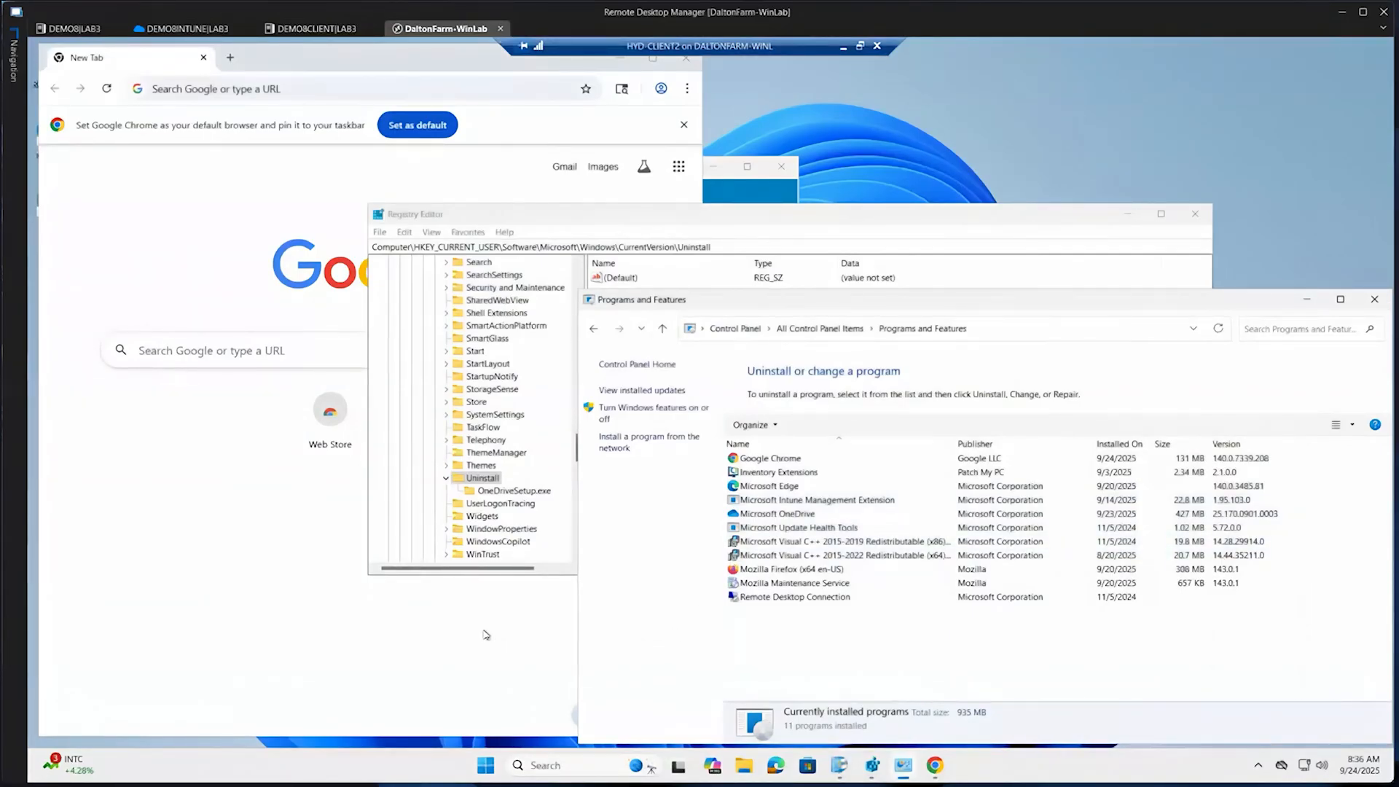
Switch to the DEMO8 session and review the Google Chrome app and update entries in Intune's All Apps list
click(71, 28)
click(273, 152)
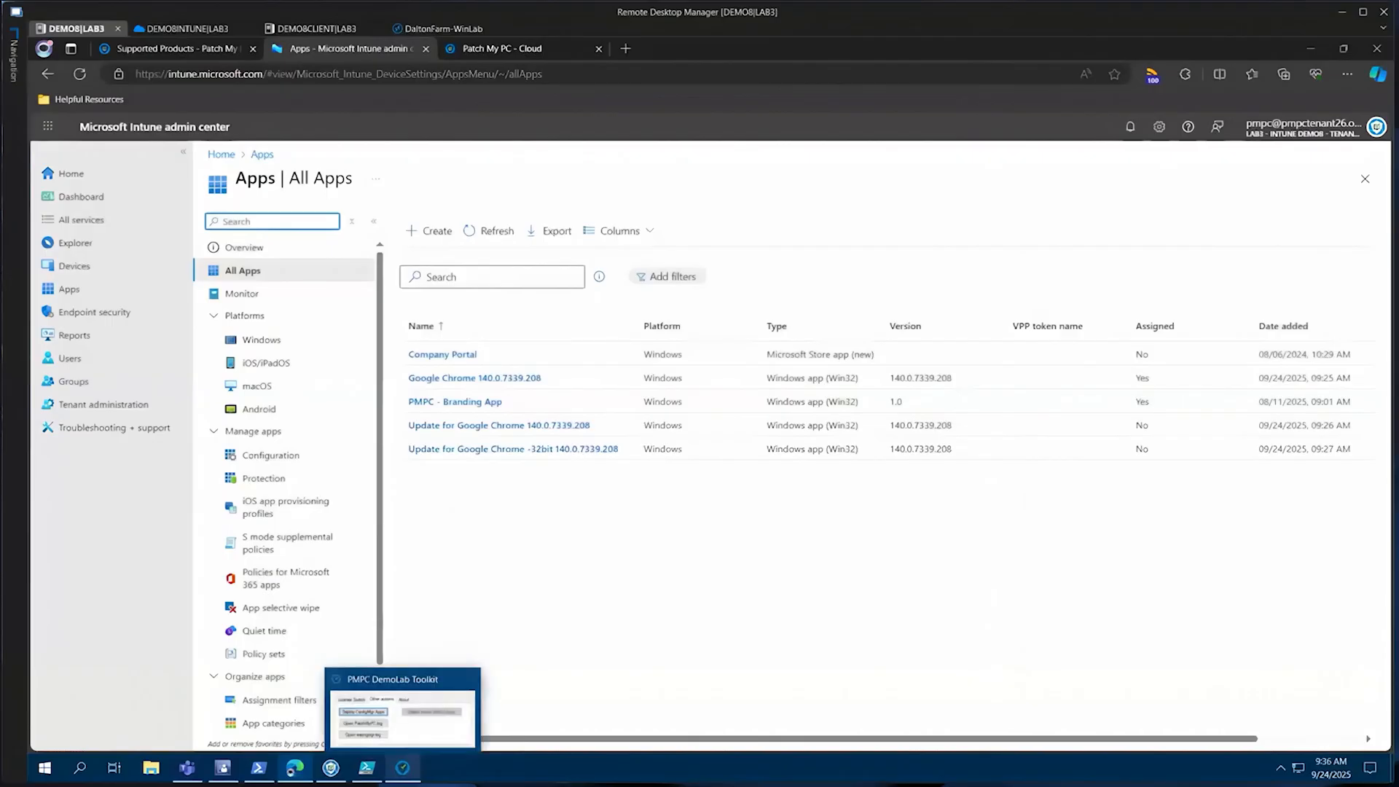
mouse_move(330, 770)
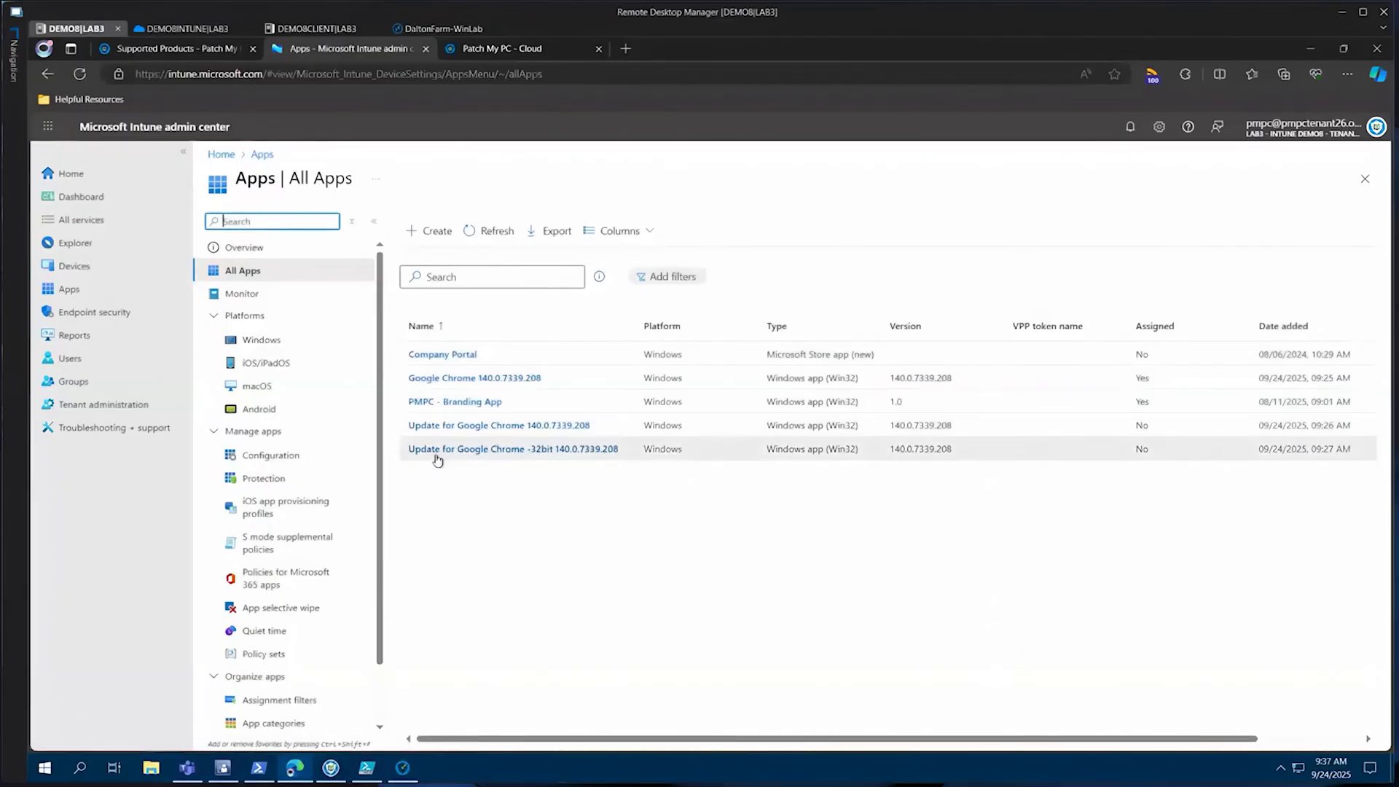
drag(436, 458, 452, 503)
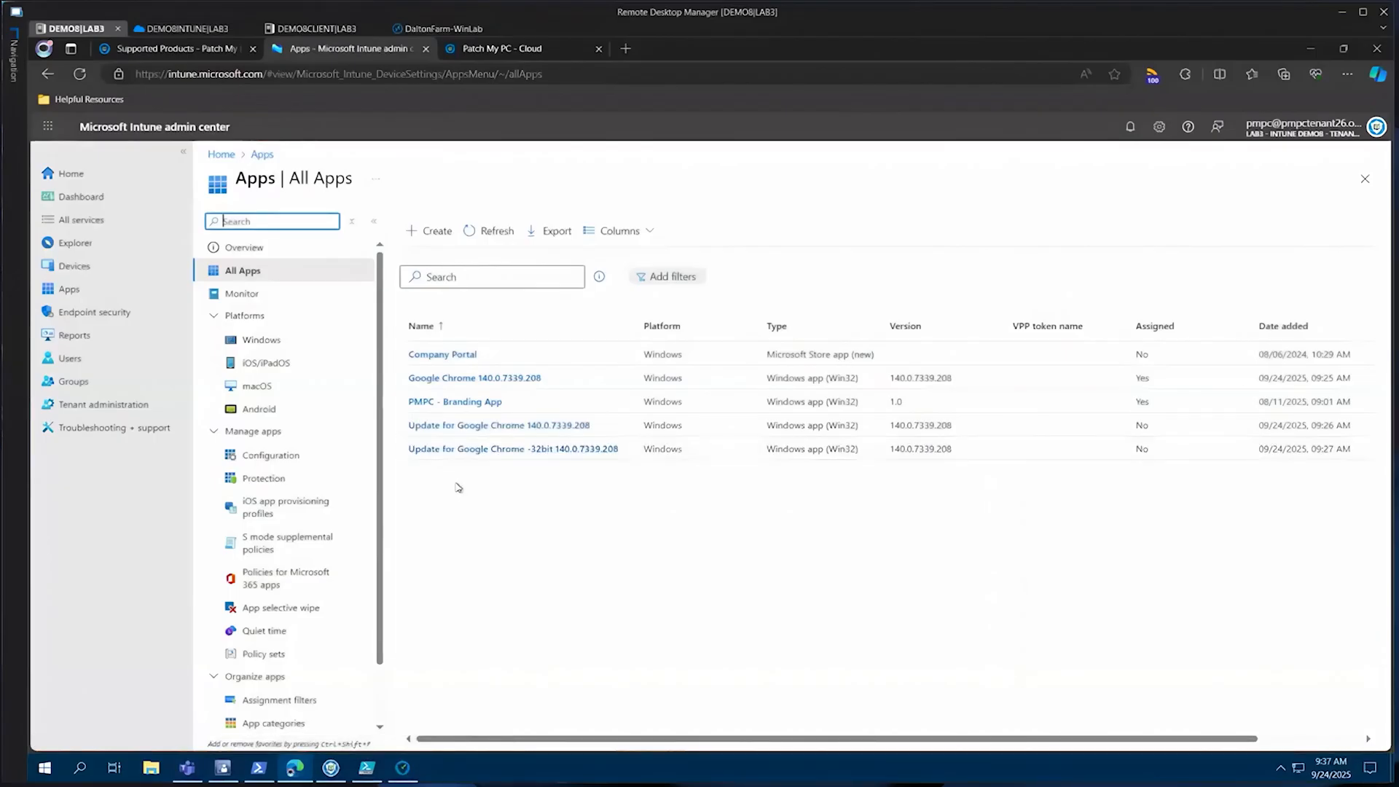